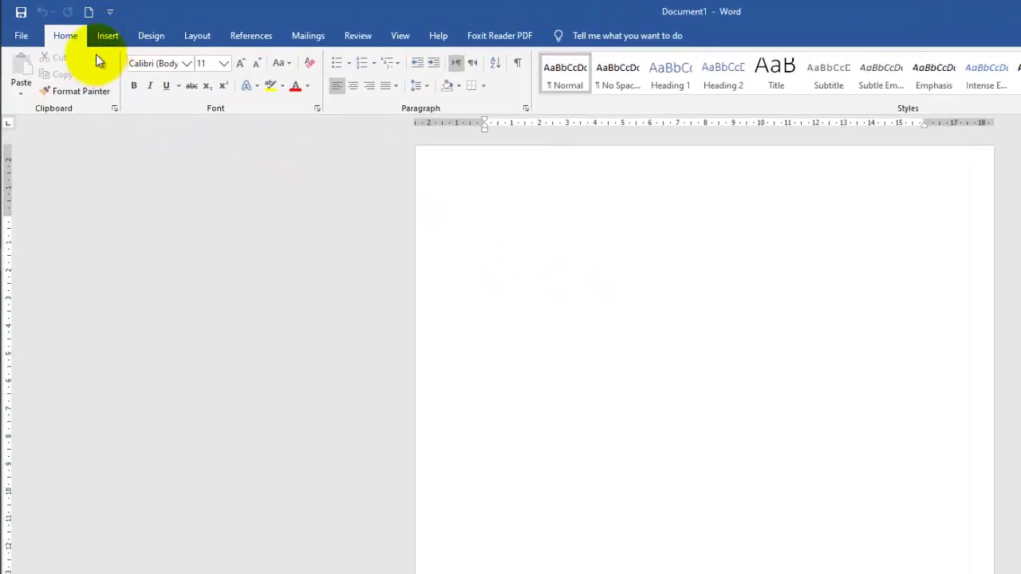
Insert a table of seven columns and six rows, and delete the whole table again
left_click(108, 37)
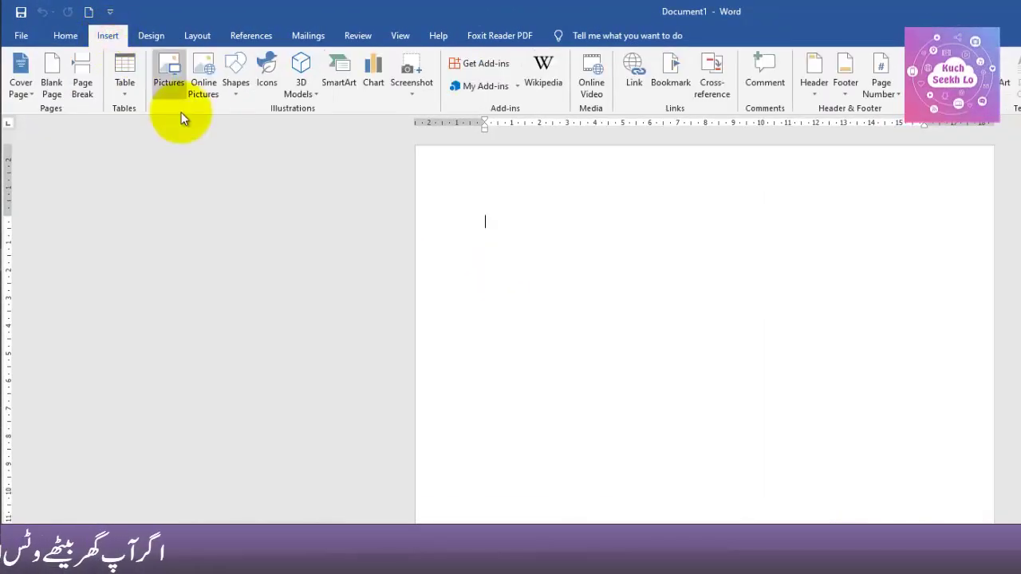
left_click(135, 87)
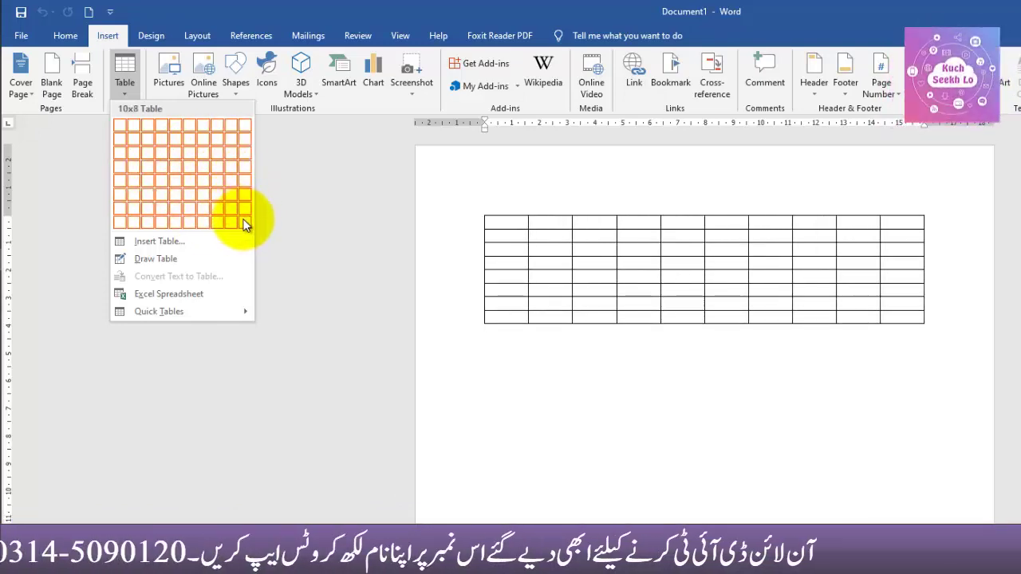
left_click(202, 195)
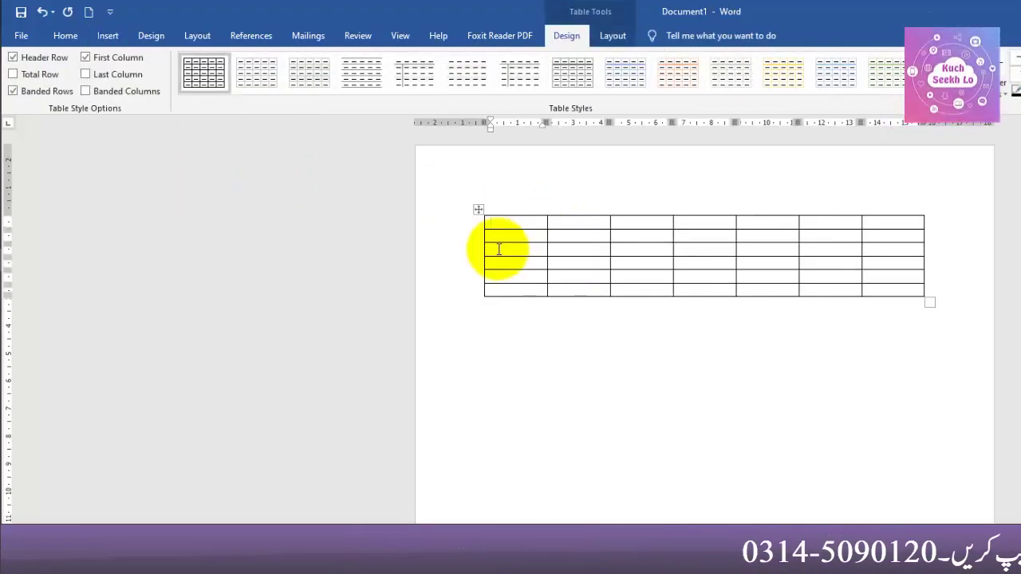
left_click(482, 211)
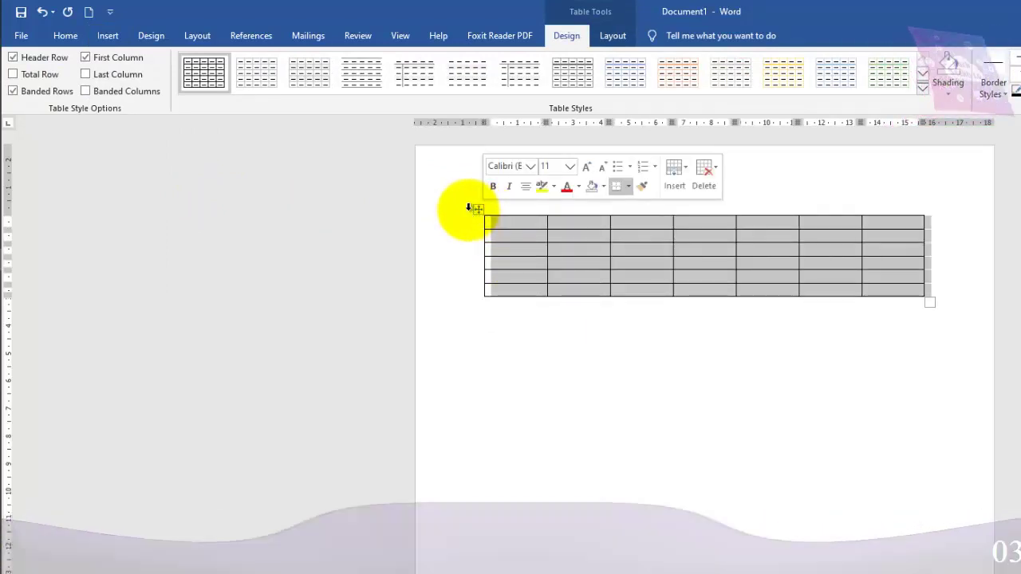
key("BackSpace")
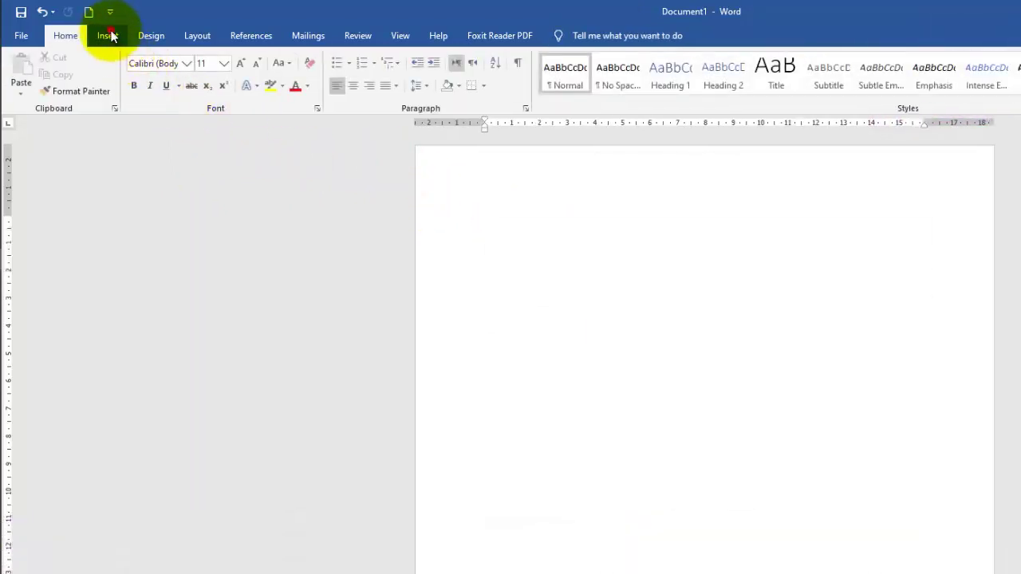
Insert a table by specifying 5 columns and 5 rows, and delete the whole table again
left_click(111, 35)
left_click(126, 80)
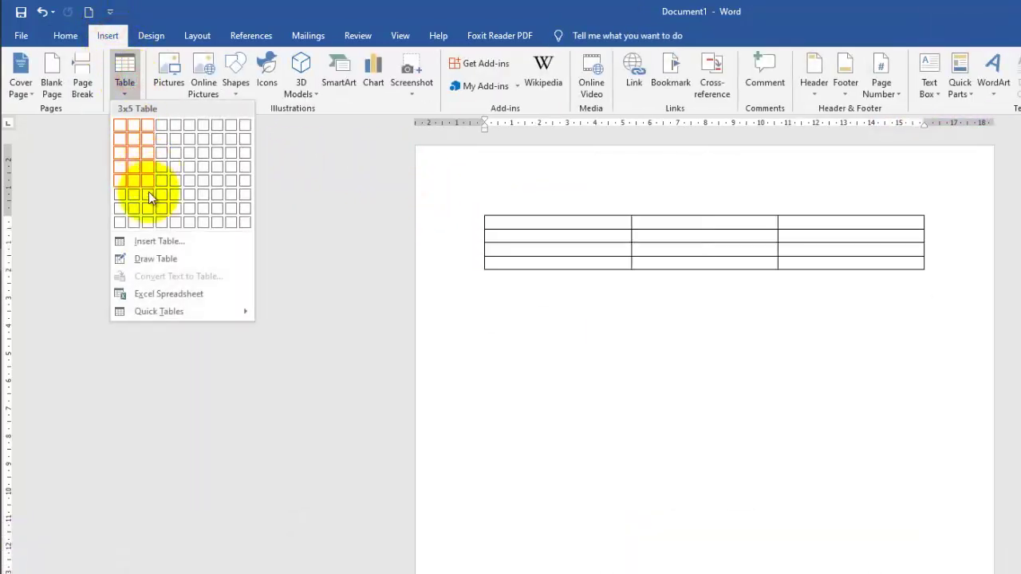
left_click(188, 242)
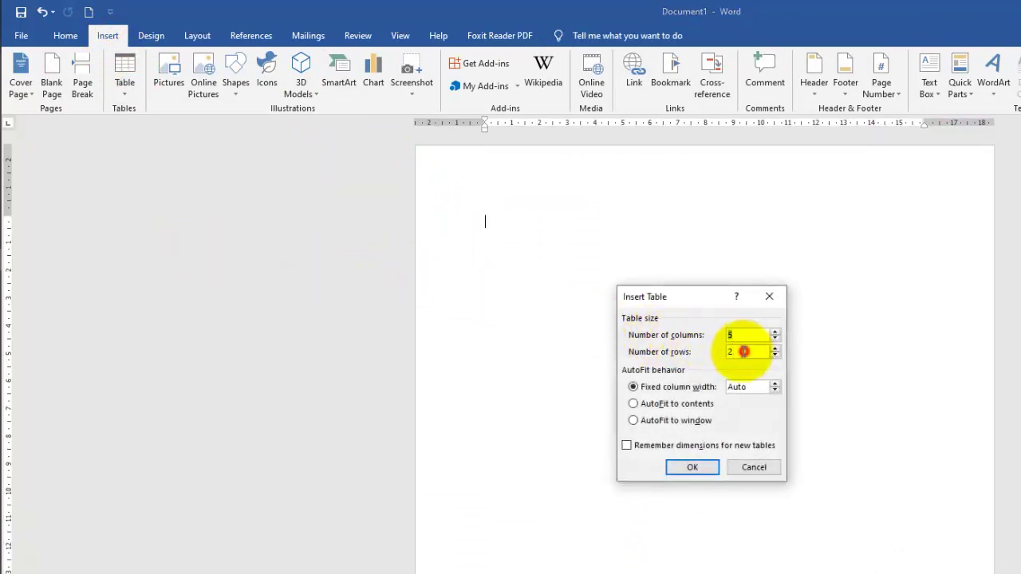
double_click(743, 350)
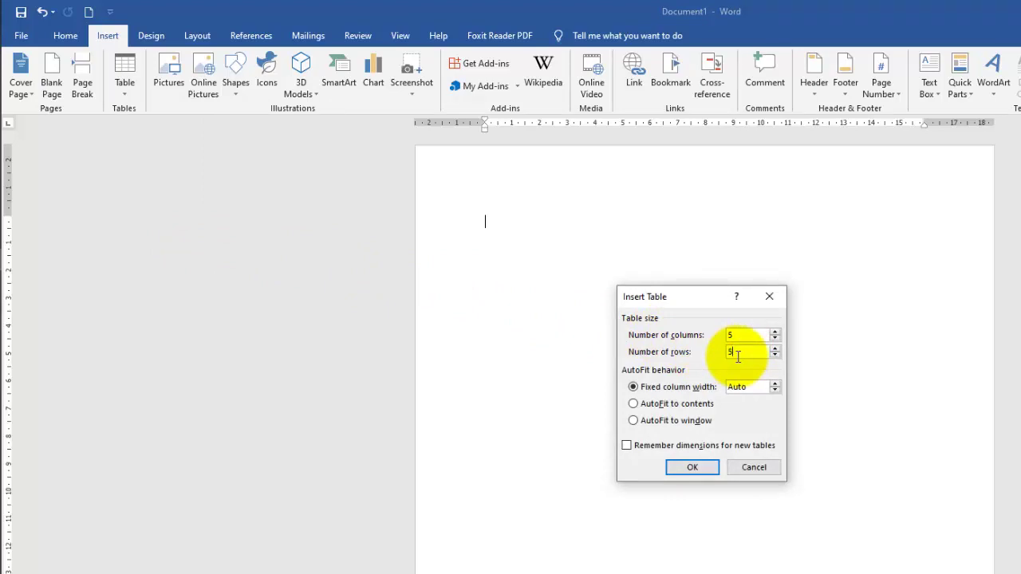
left_click(696, 467)
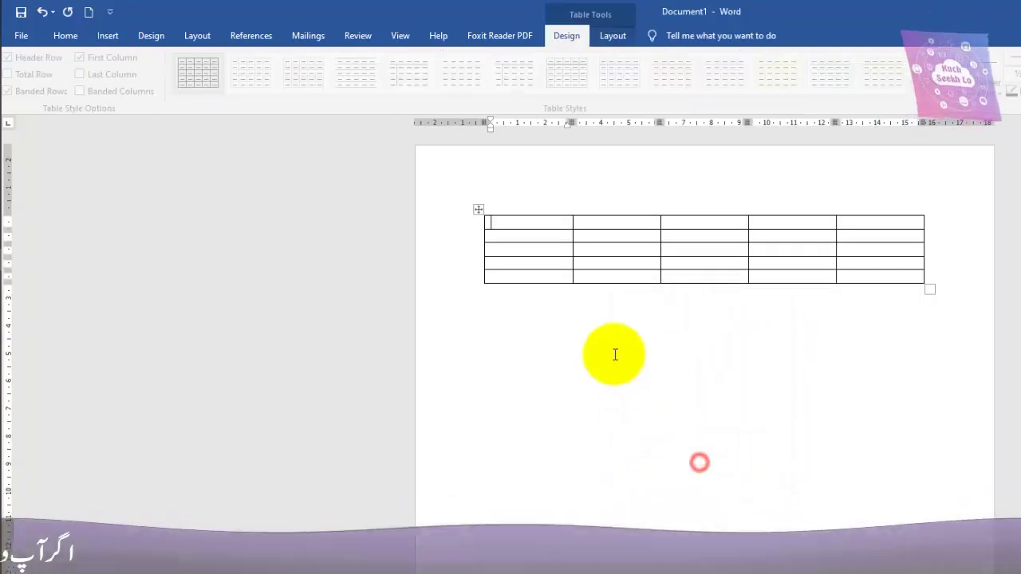
left_click(477, 209)
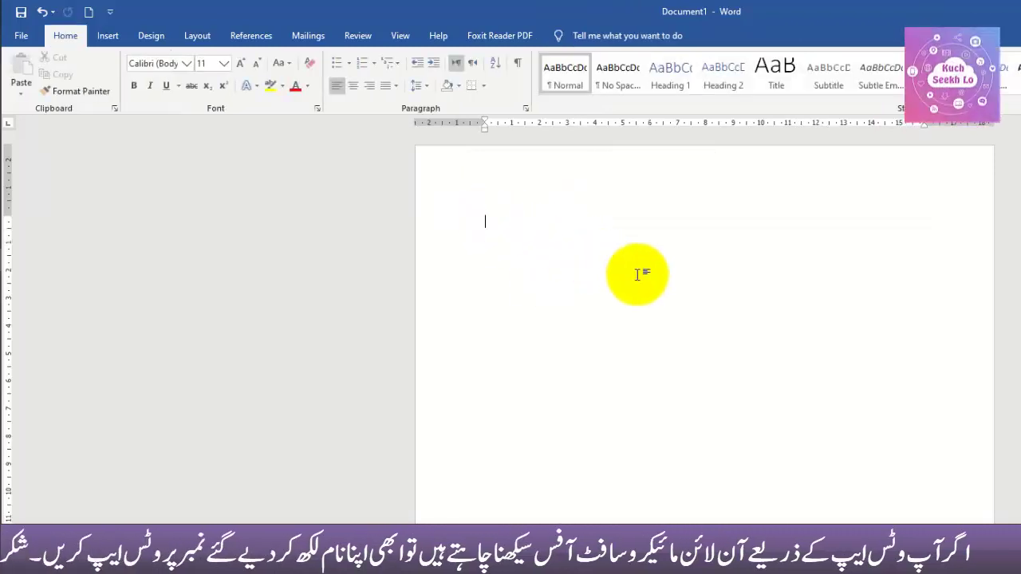
Insert a table of six columns and six rows on the empty page
left_click(108, 35)
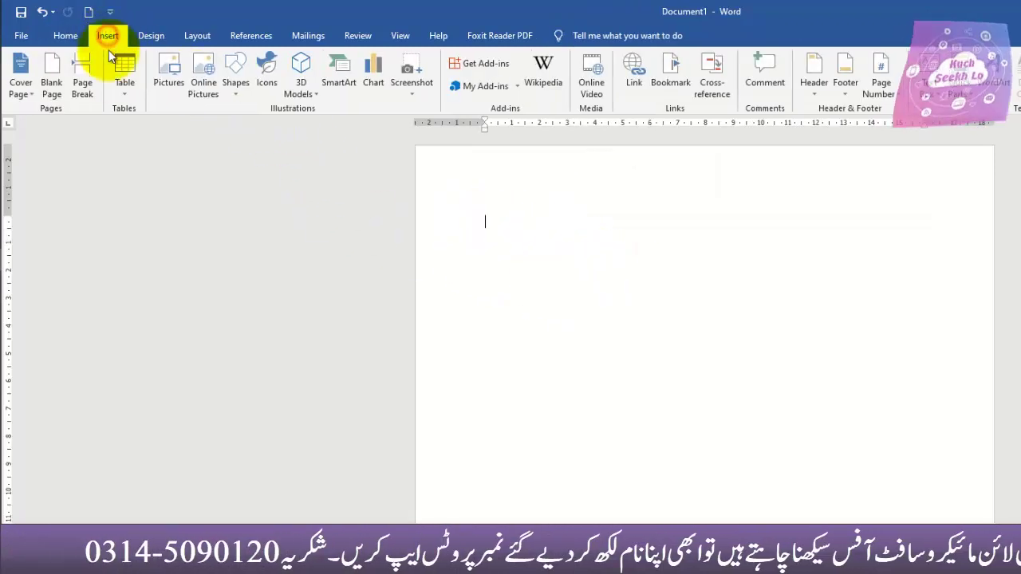
left_click(121, 85)
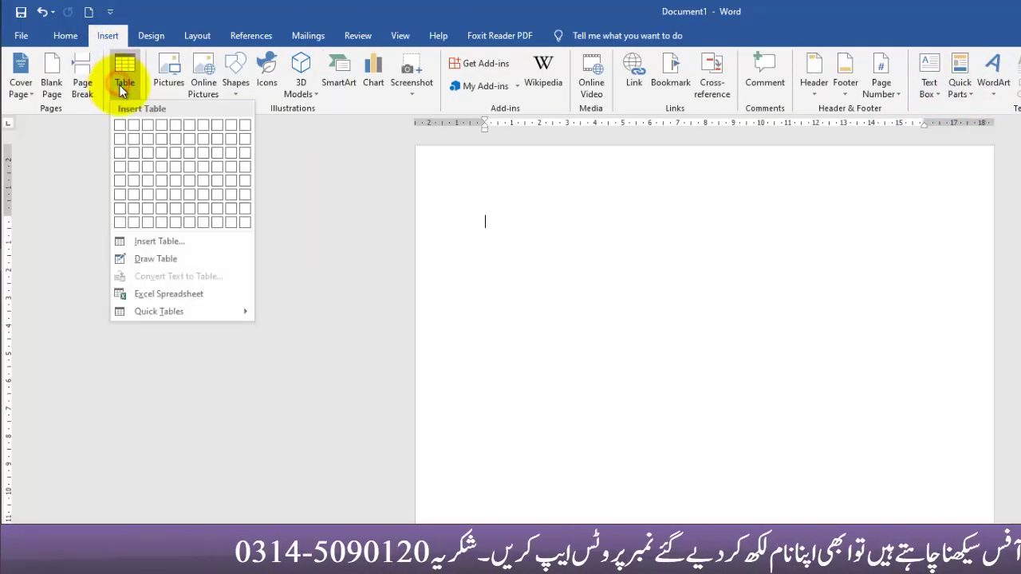
left_click(193, 193)
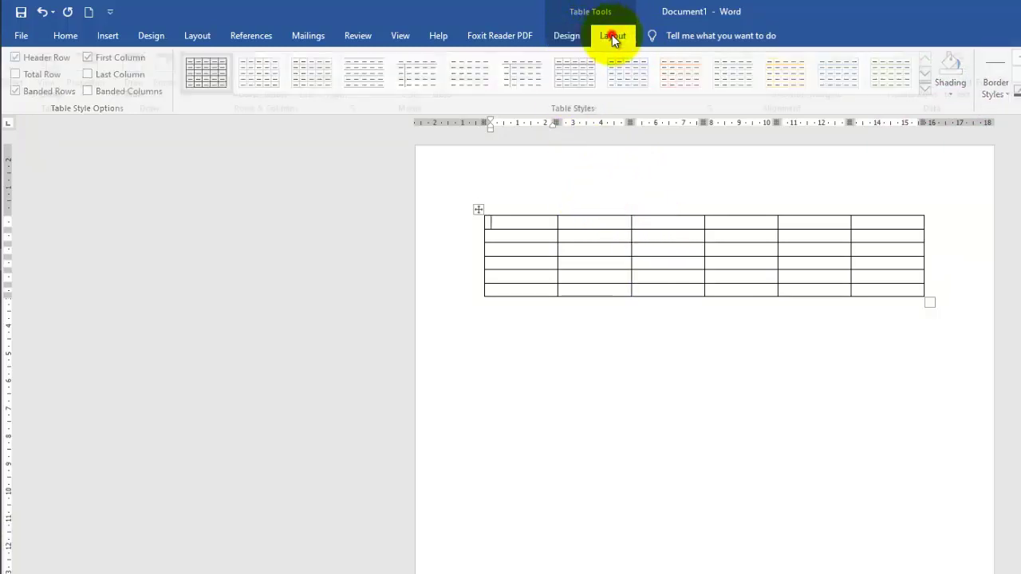
left_click(612, 35)
left_click(563, 34)
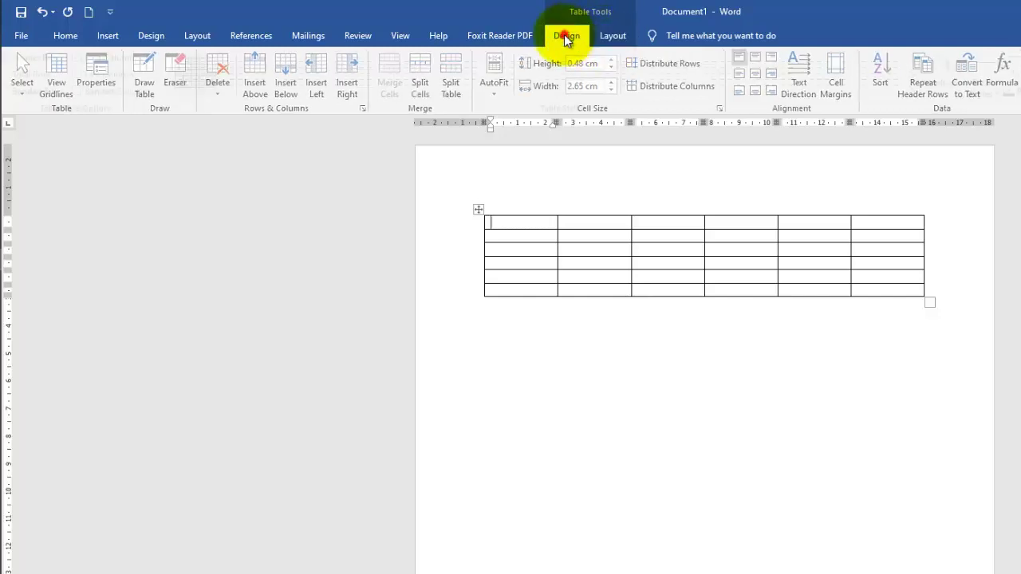
left_click(606, 394)
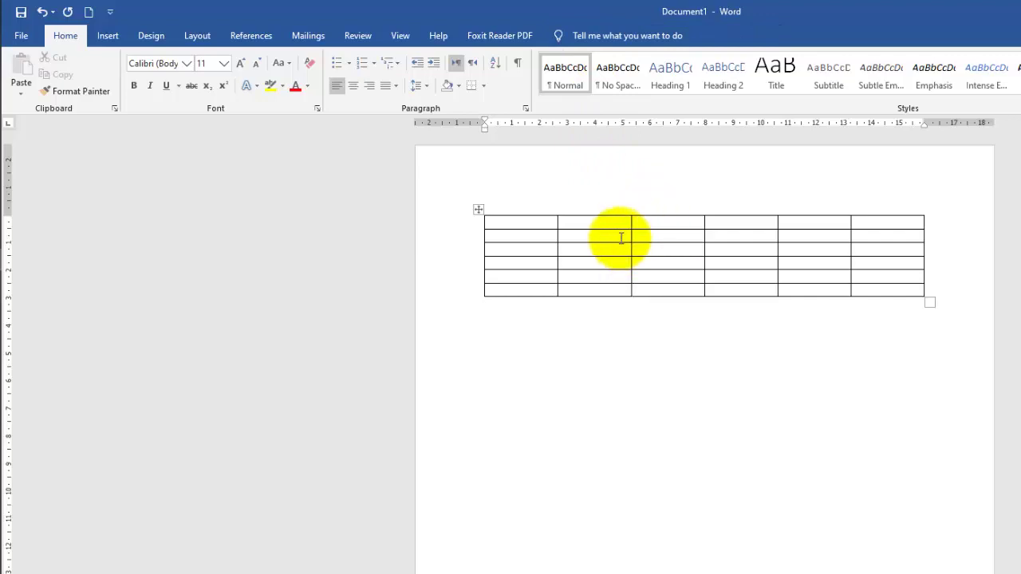
Try four table styles in turn: blue banded grid, grey banded list, light blue grid, and orange grid with a solid header row
left_click(524, 223)
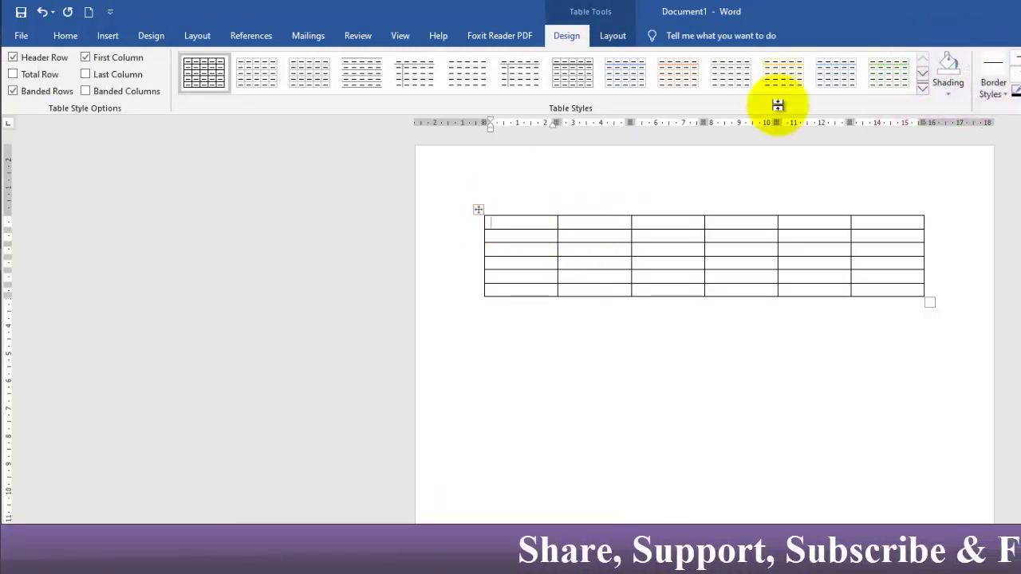
left_click(922, 89)
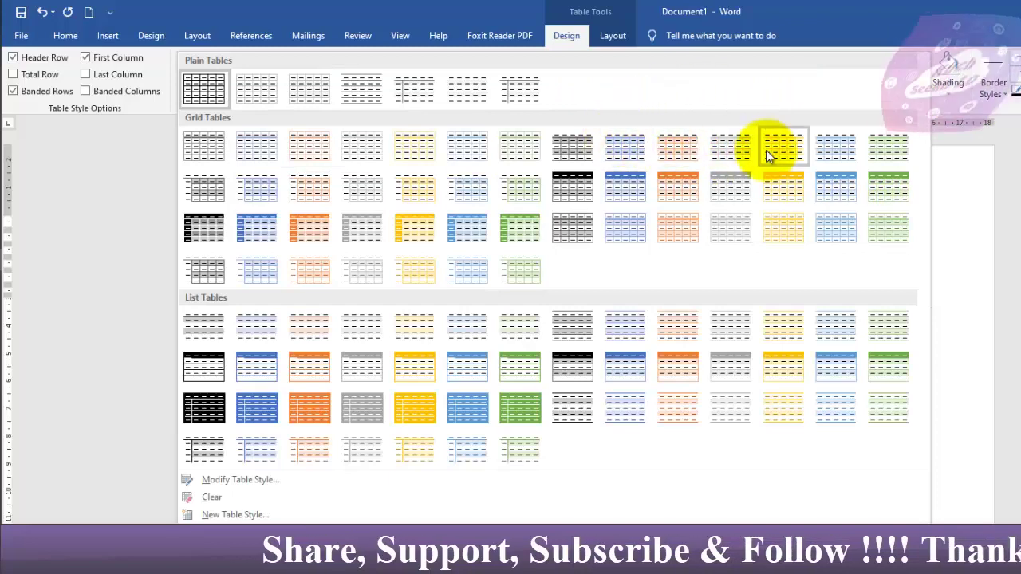
left_click(626, 228)
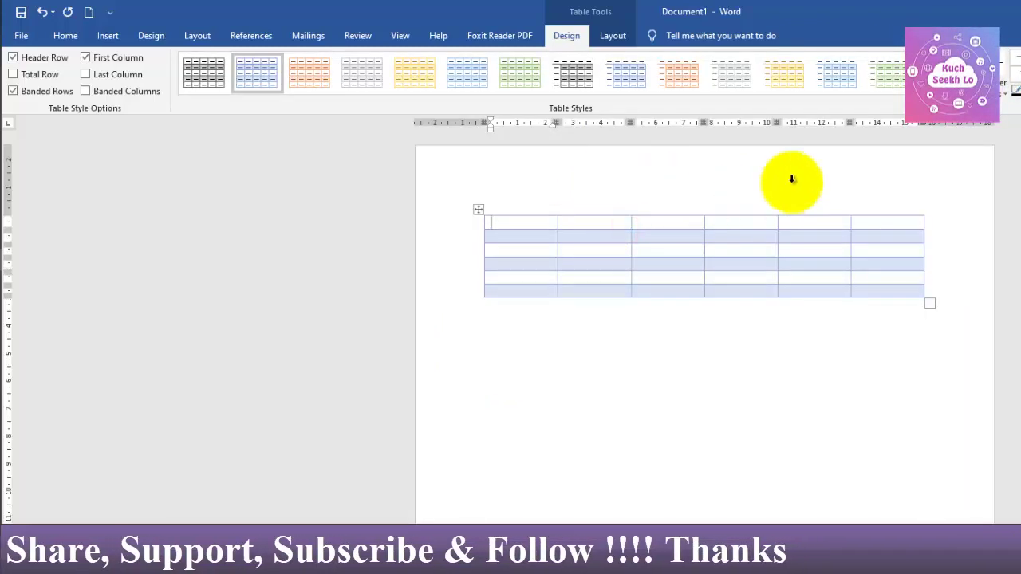
left_click(922, 88)
left_click(571, 334)
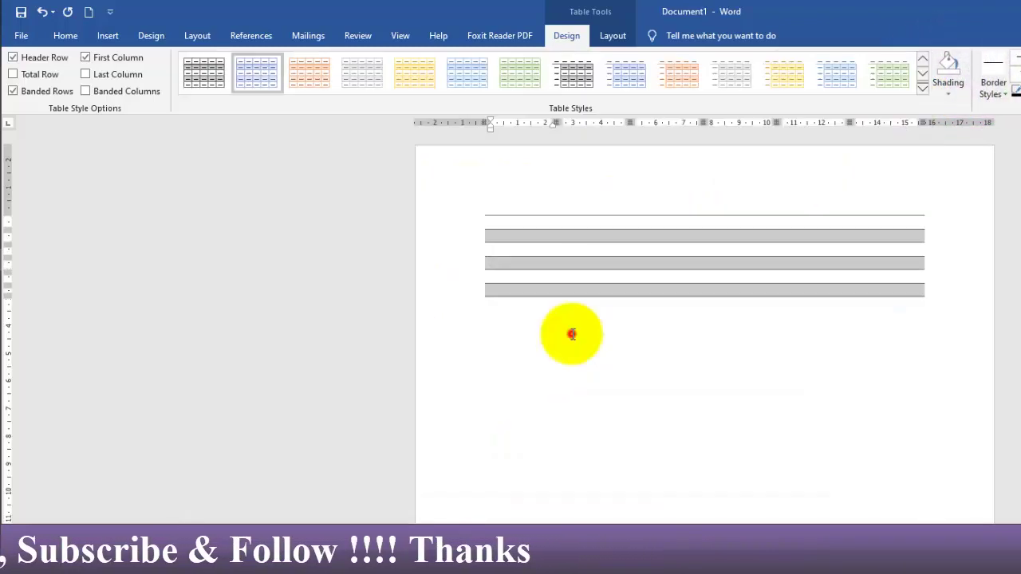
left_click(922, 89)
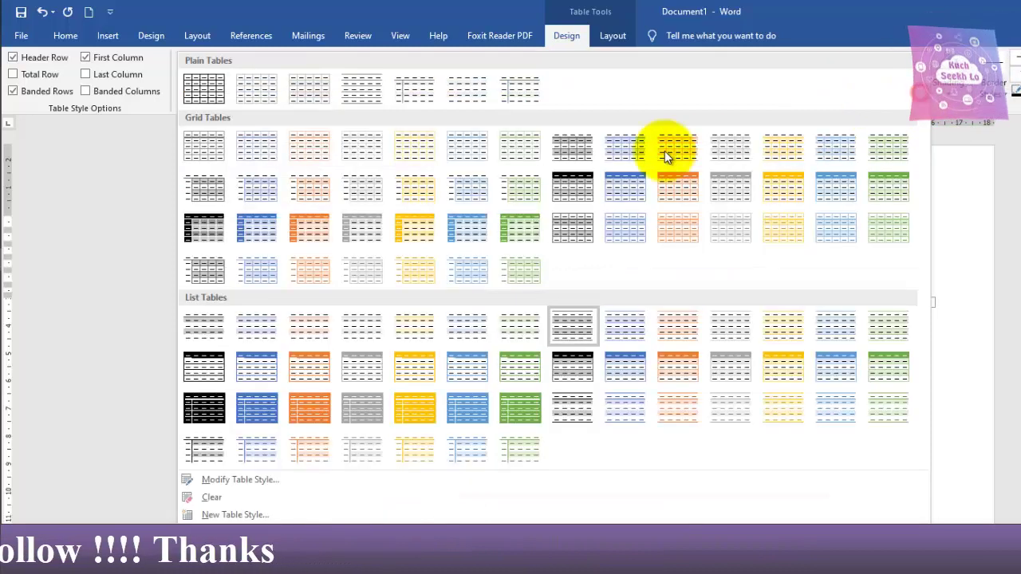
left_click(476, 150)
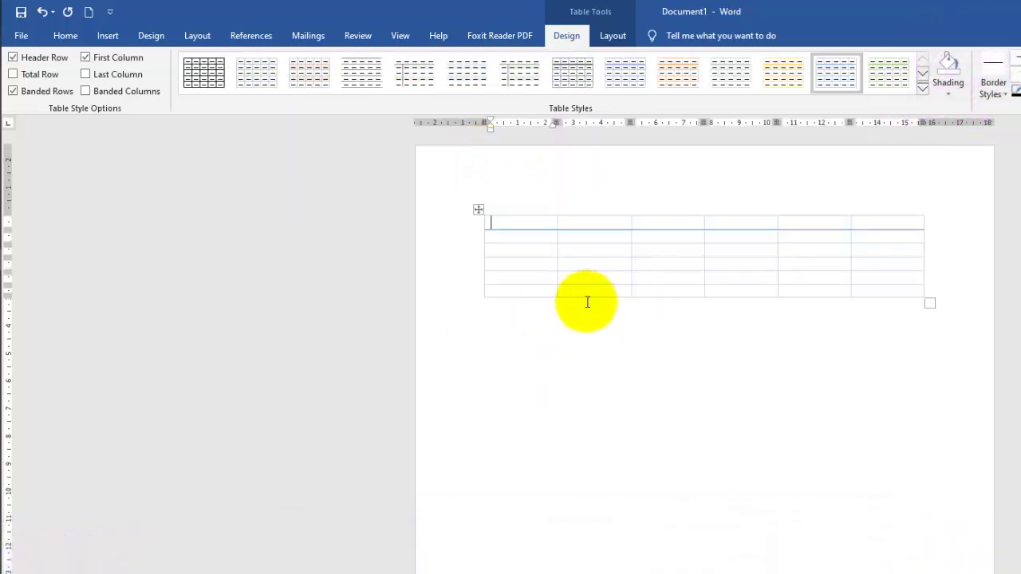
left_click(923, 90)
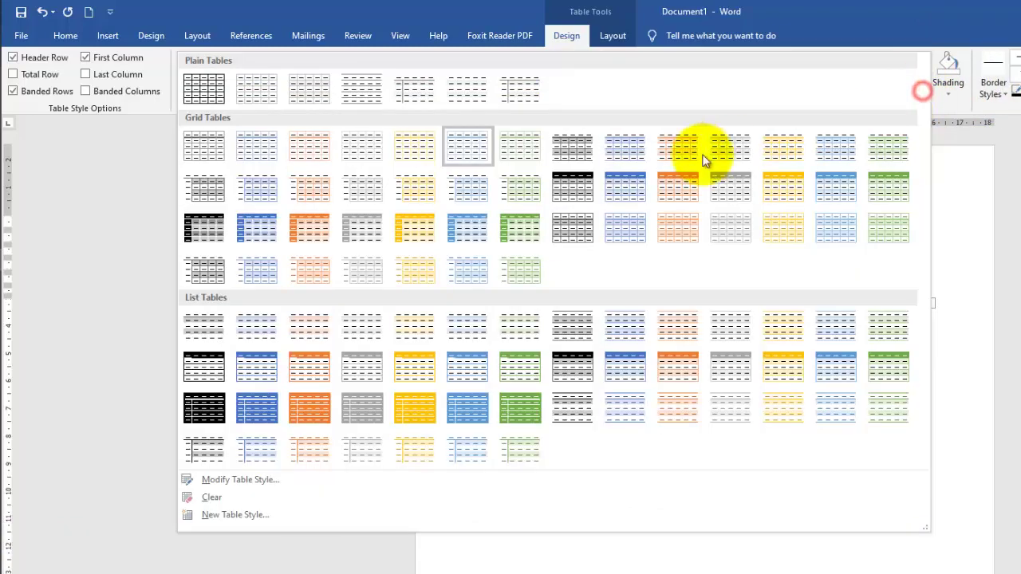
left_click(684, 198)
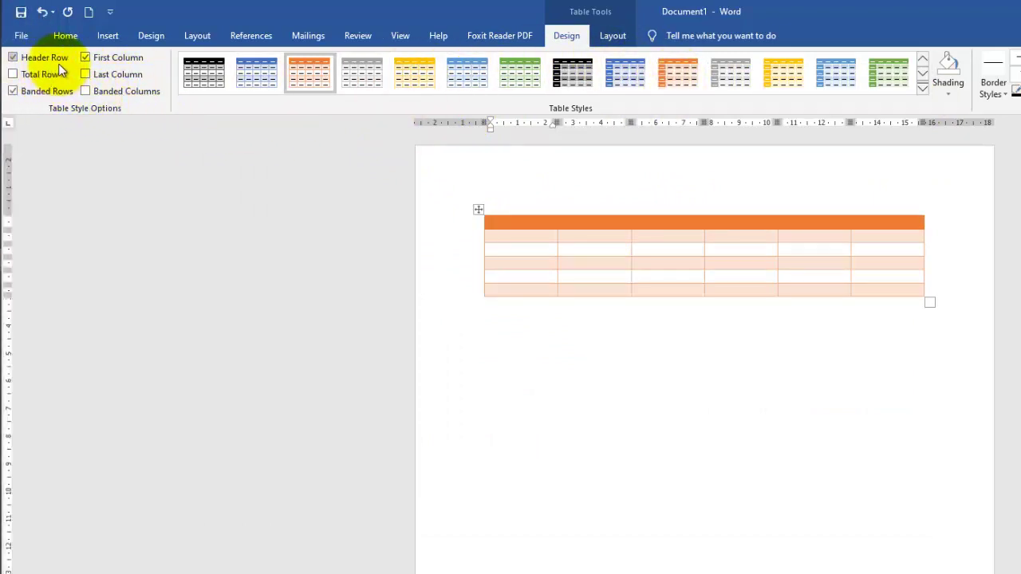
Switch the table's Header Row, Total Row and Banded Rows options one by one and restore each to its original setting
left_click(18, 59)
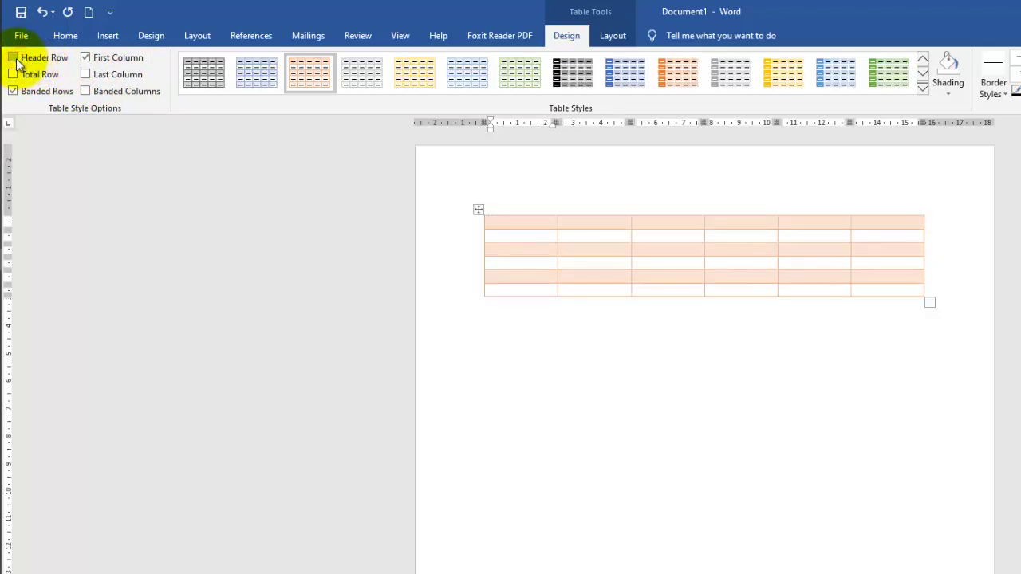
left_click(13, 58)
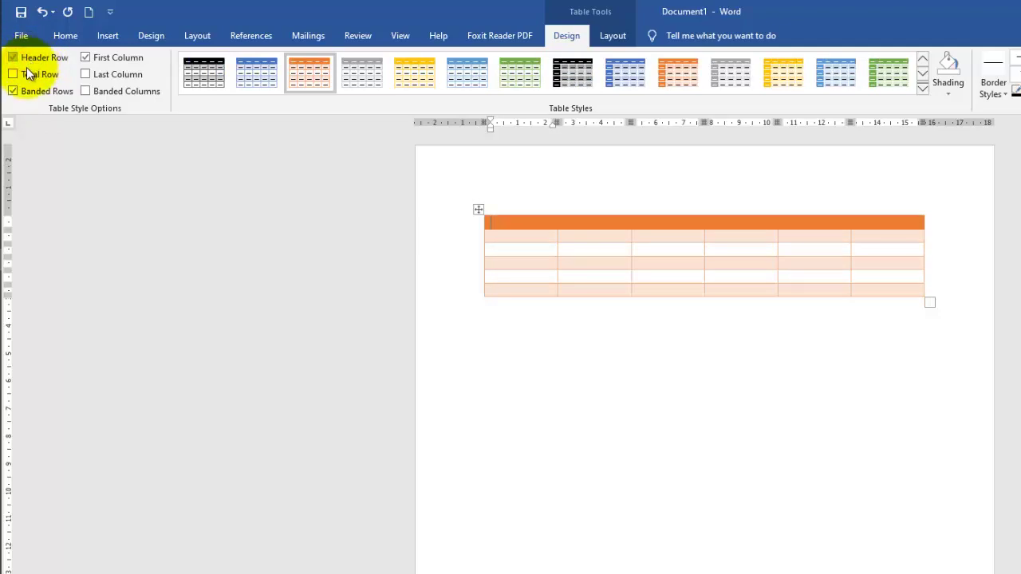
left_click(14, 74)
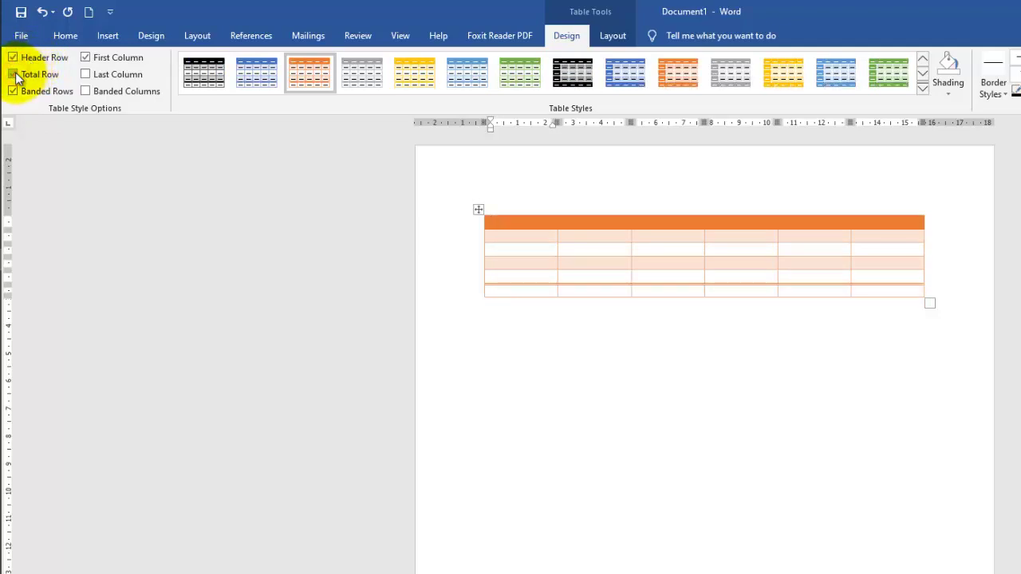
left_click(14, 74)
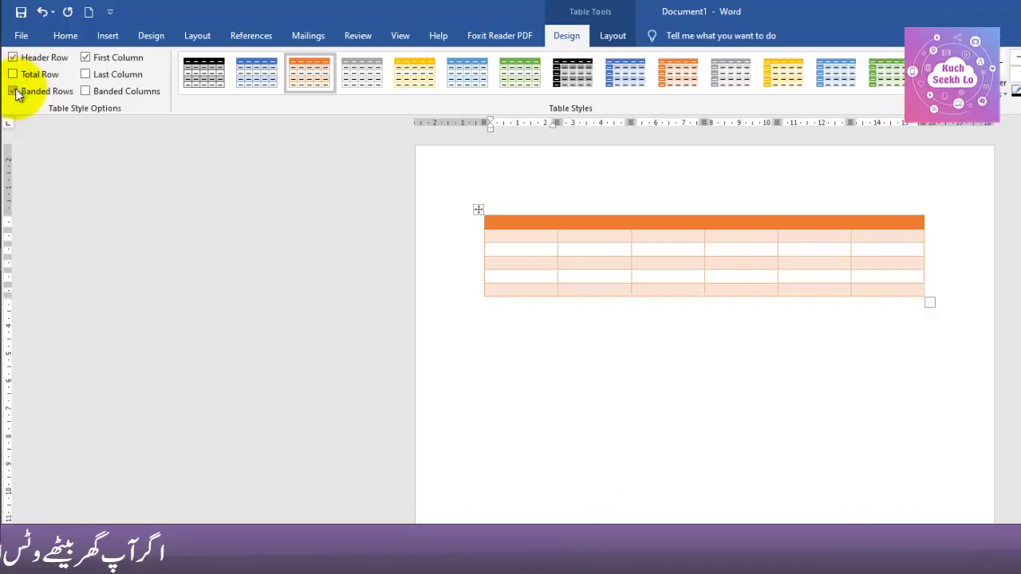
left_click(14, 92)
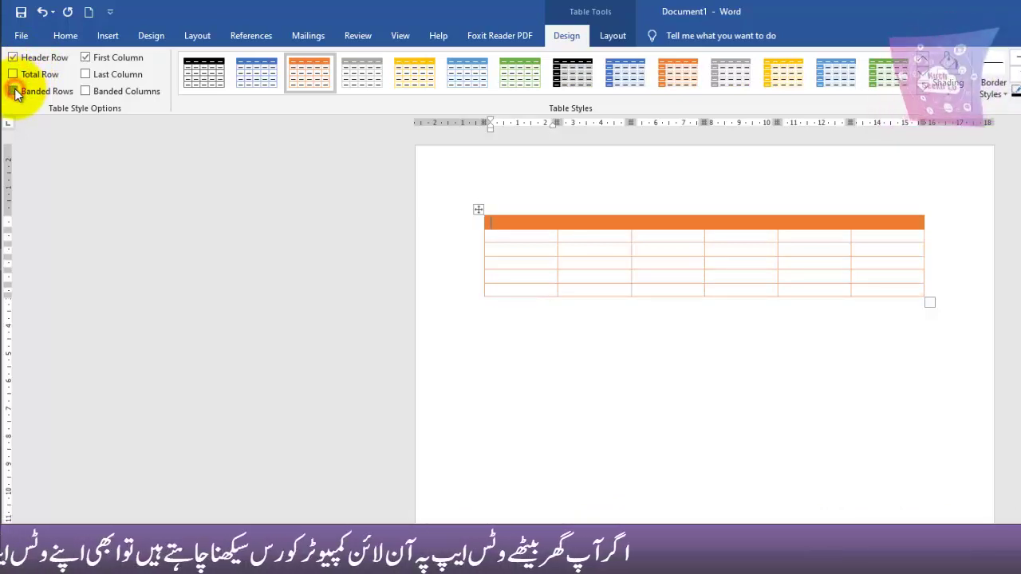
left_click(35, 93)
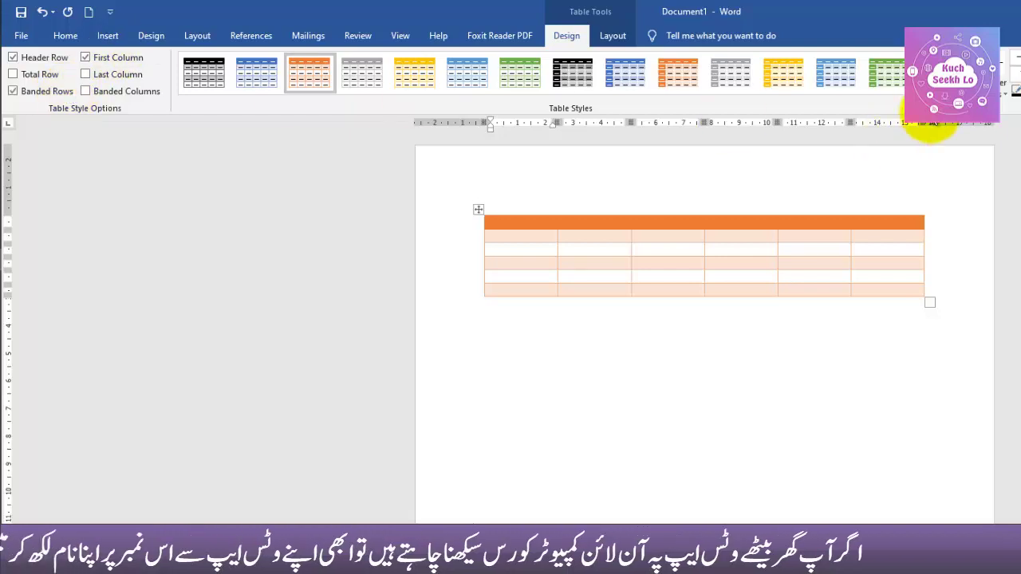
Apply the dark blue grid table style with a solid header row and first column
left_click(922, 90)
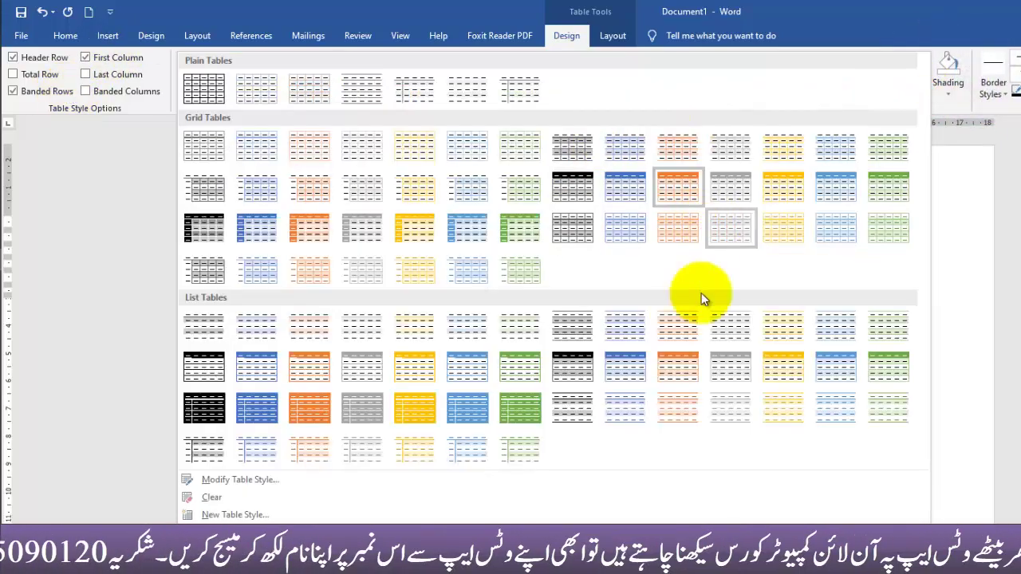
left_click(252, 227)
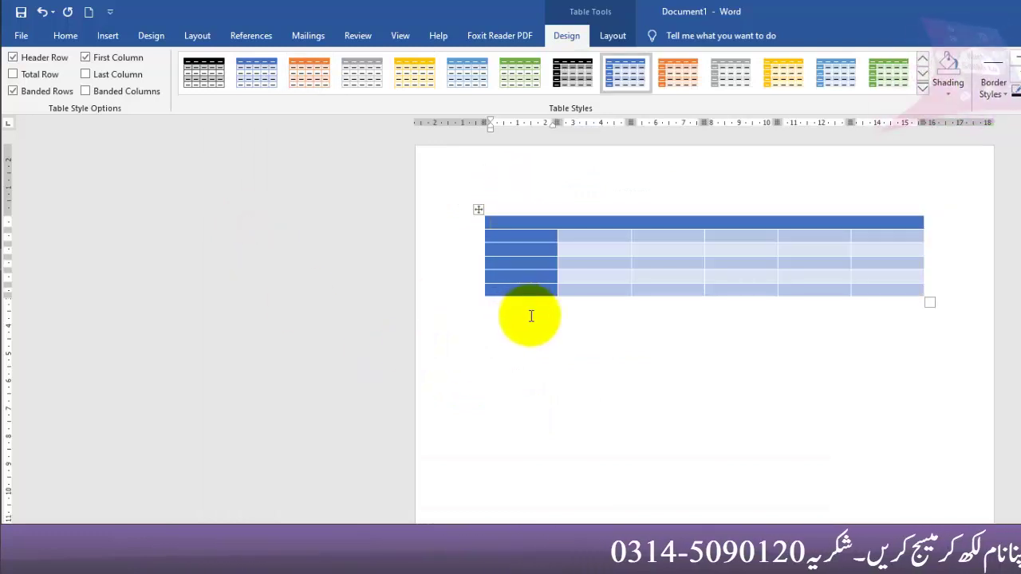
Switch the First Column and Last Column options and restore each, and turn on Banded Columns for the table
left_click(88, 57)
left_click(87, 58)
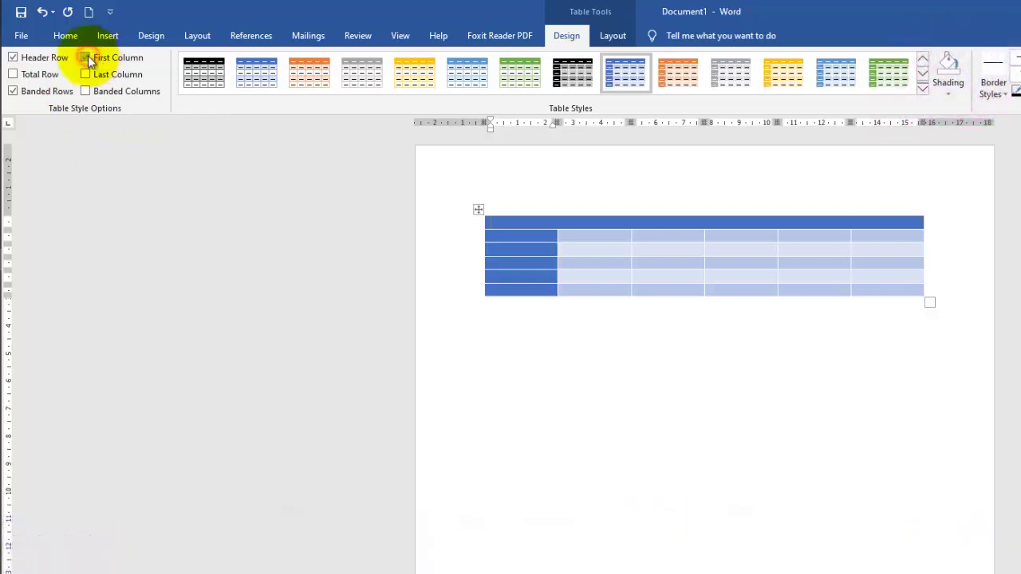
left_click(88, 75)
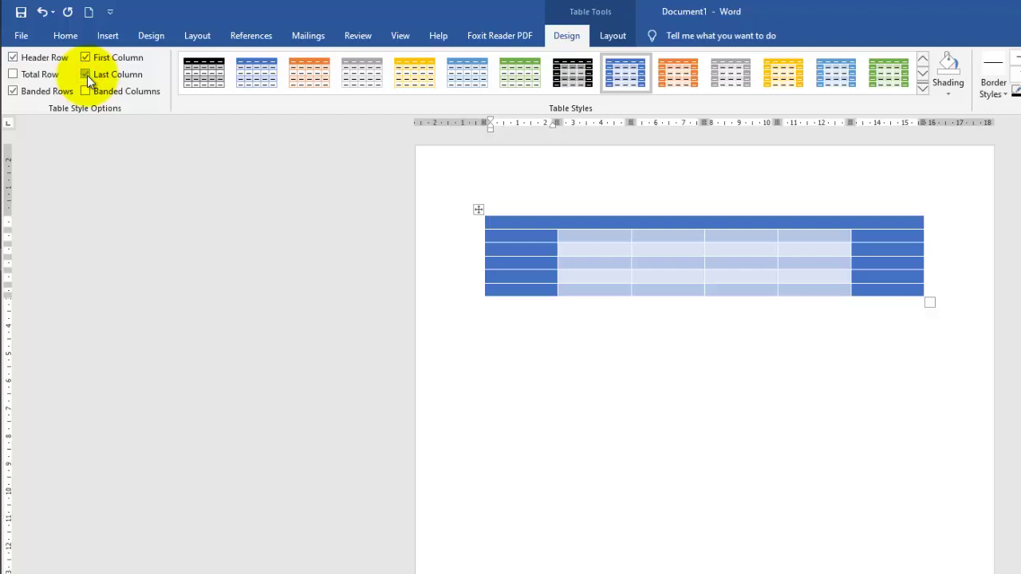
left_click(86, 75)
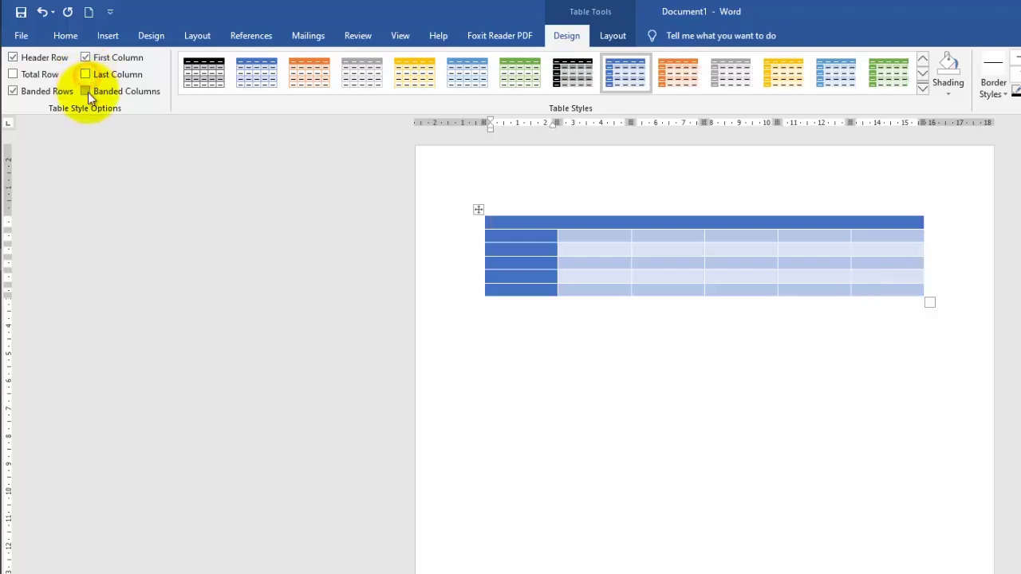
left_click(88, 91)
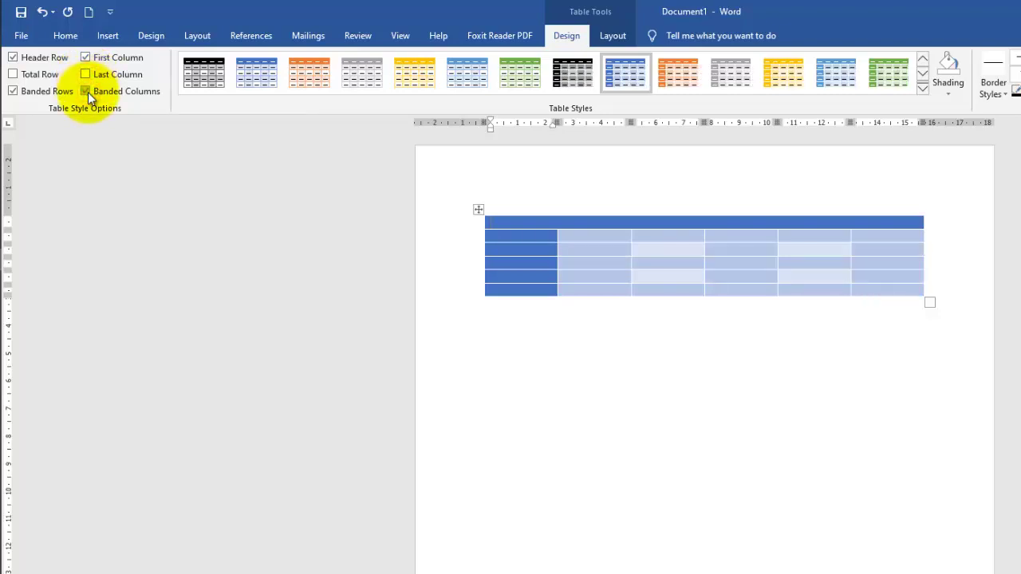
Turn off Banded Columns and apply the light blue grid table style with thin borders and banded rows
left_click(88, 92)
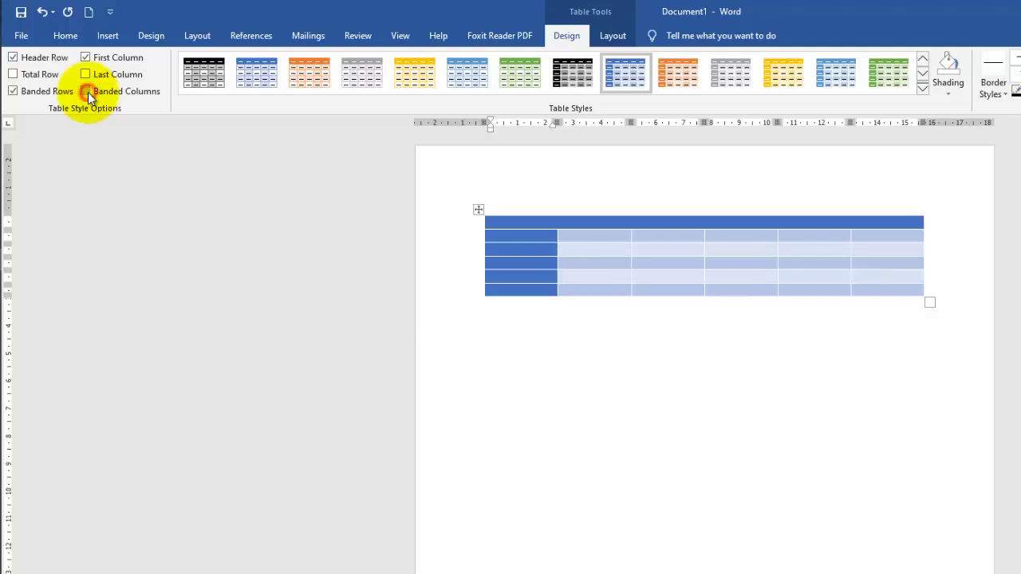
left_click(923, 88)
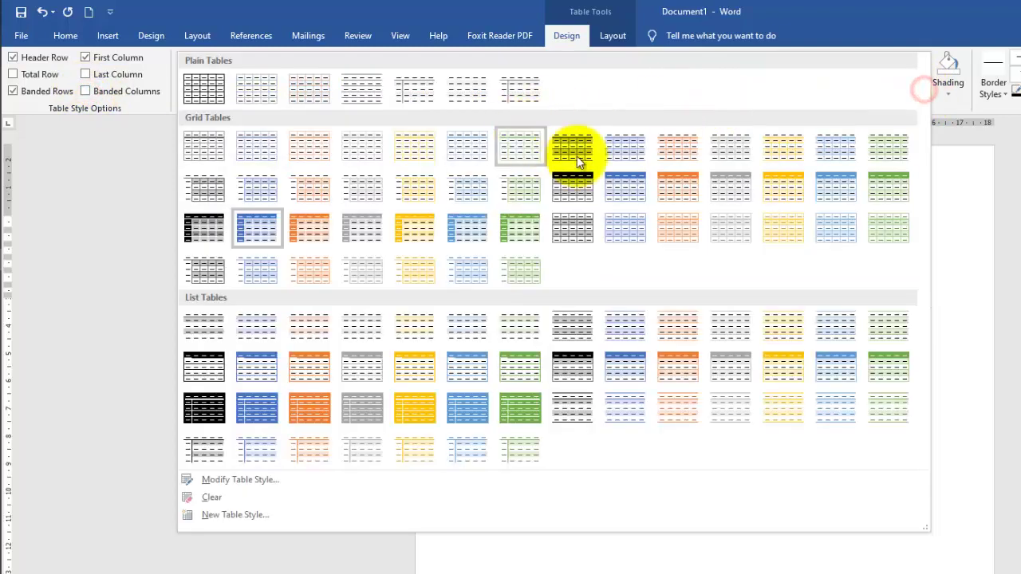
left_click(649, 227)
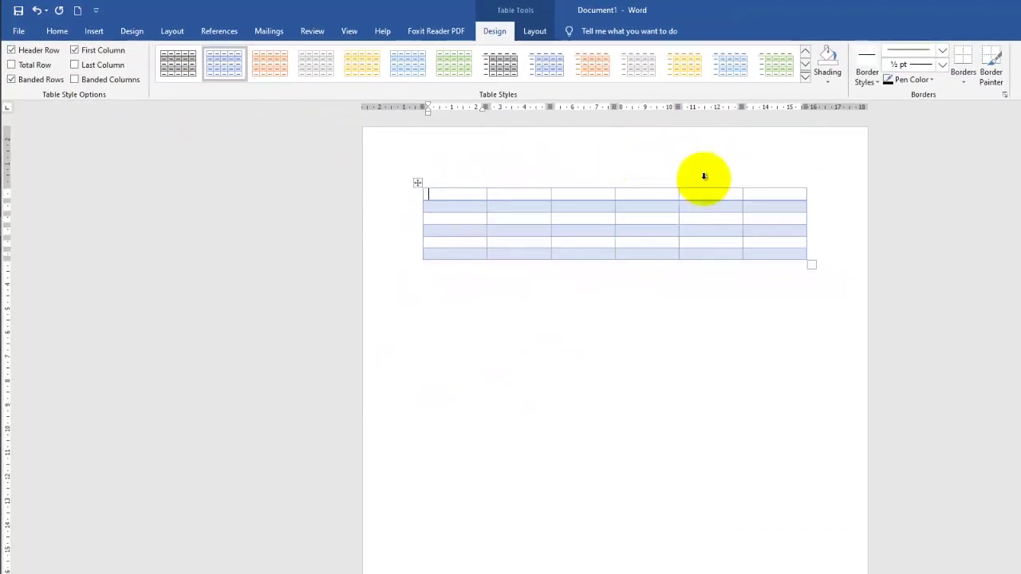
Shade the table's first cell with a light blue theme colour
left_click(828, 79)
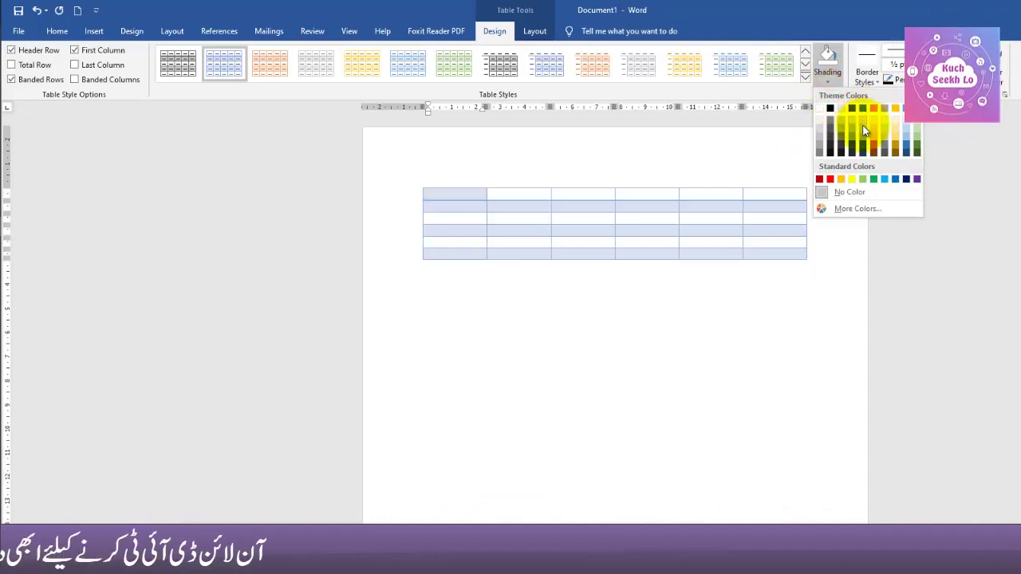
left_click(864, 130)
left_click(828, 75)
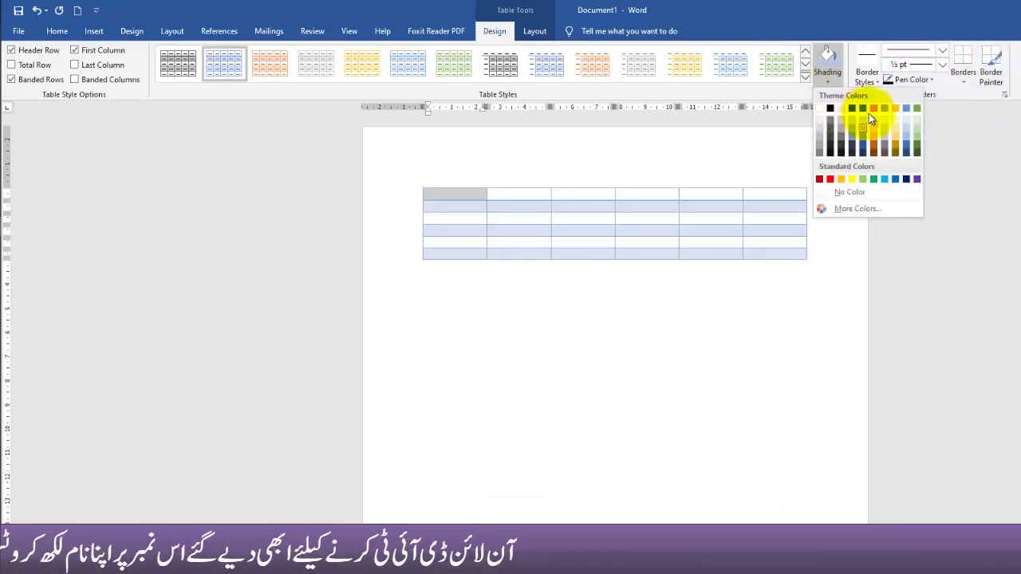
key("Escape")
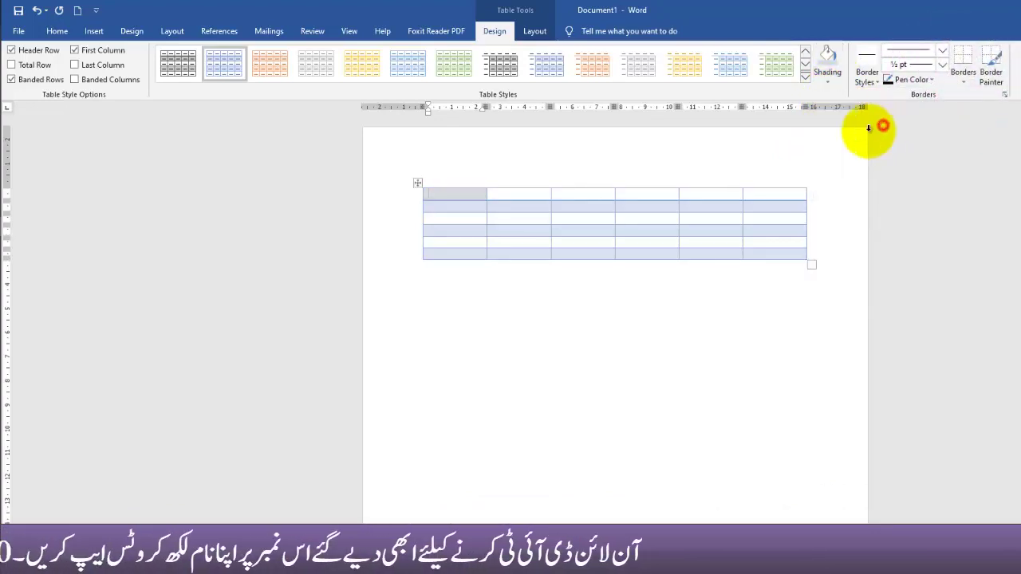
Select the whole table and shade all its cells with the lightest blue theme colour
left_click(416, 185)
left_click(828, 80)
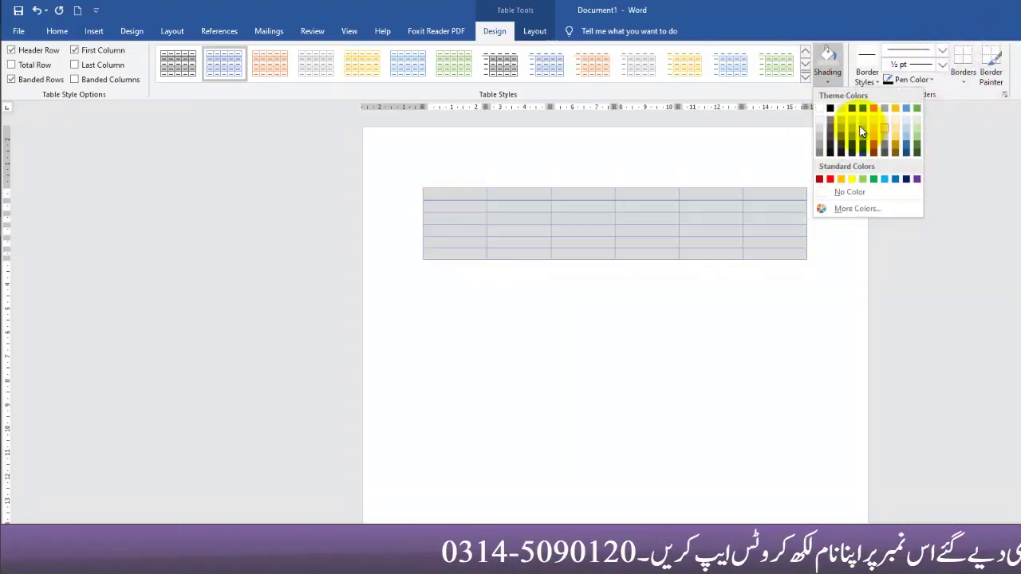
left_click(859, 121)
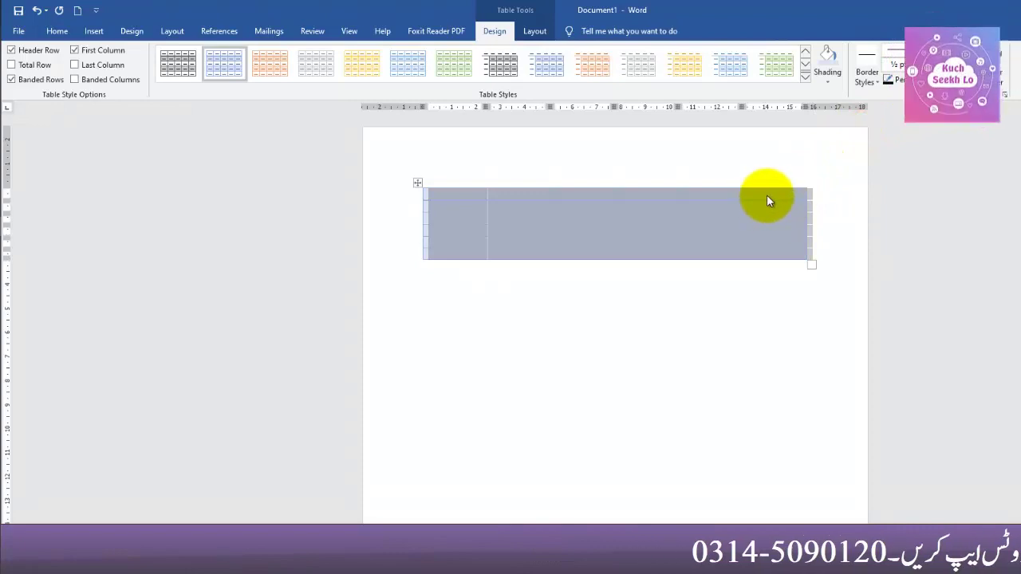
left_click(830, 78)
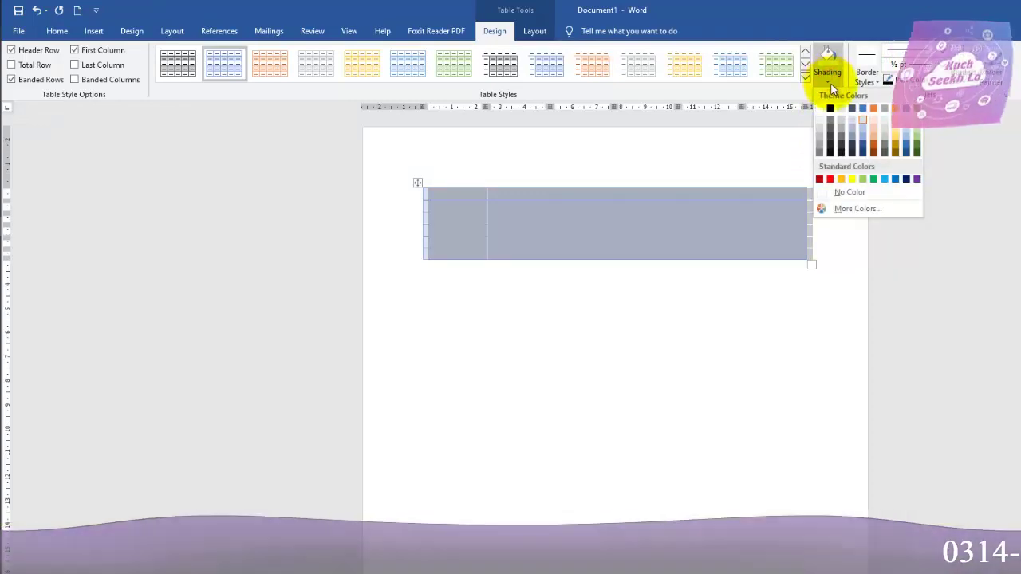
Paint black double-line borders along both vertical edges of the table's last column using a theme border style
left_click(874, 82)
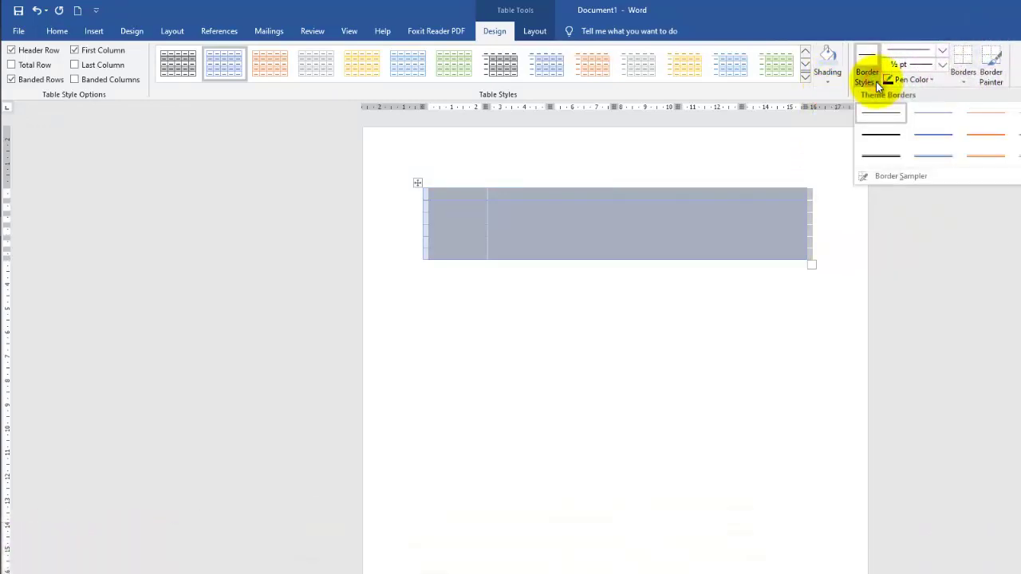
left_click(892, 156)
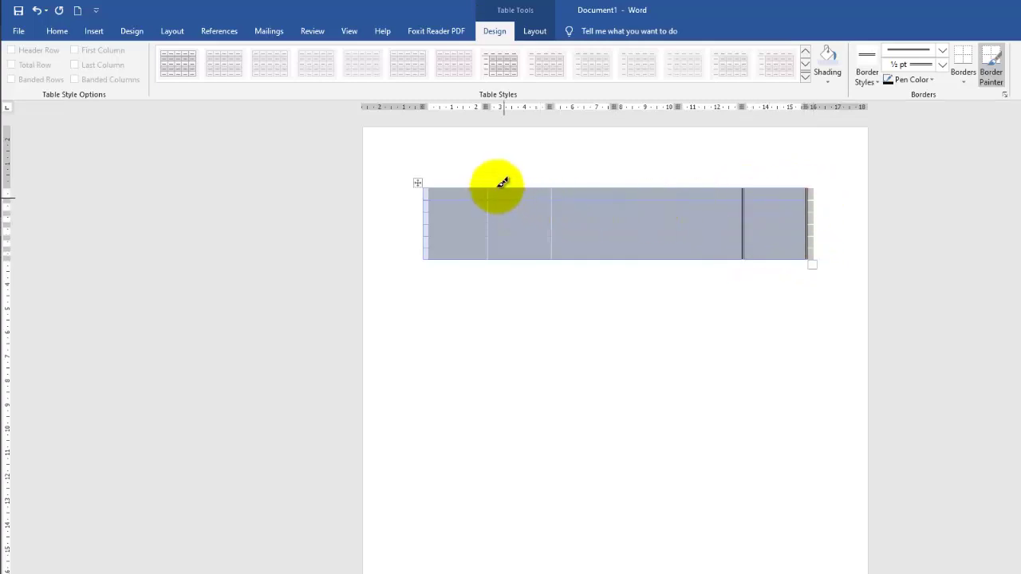
left_click(419, 185)
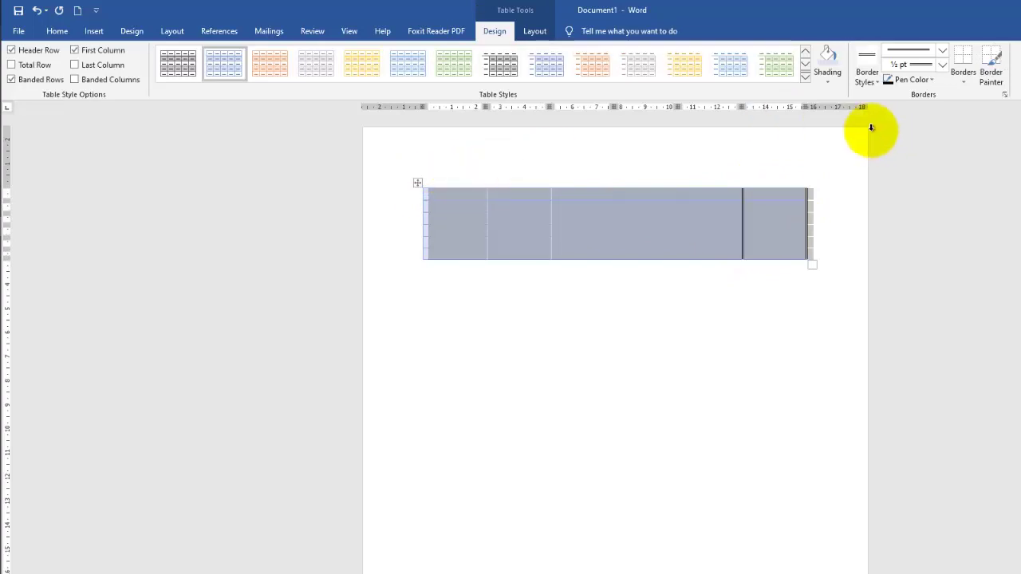
Apply all borders to the selected table with a 3 pt thick-and-thin line style in the Automatic colour
left_click(878, 82)
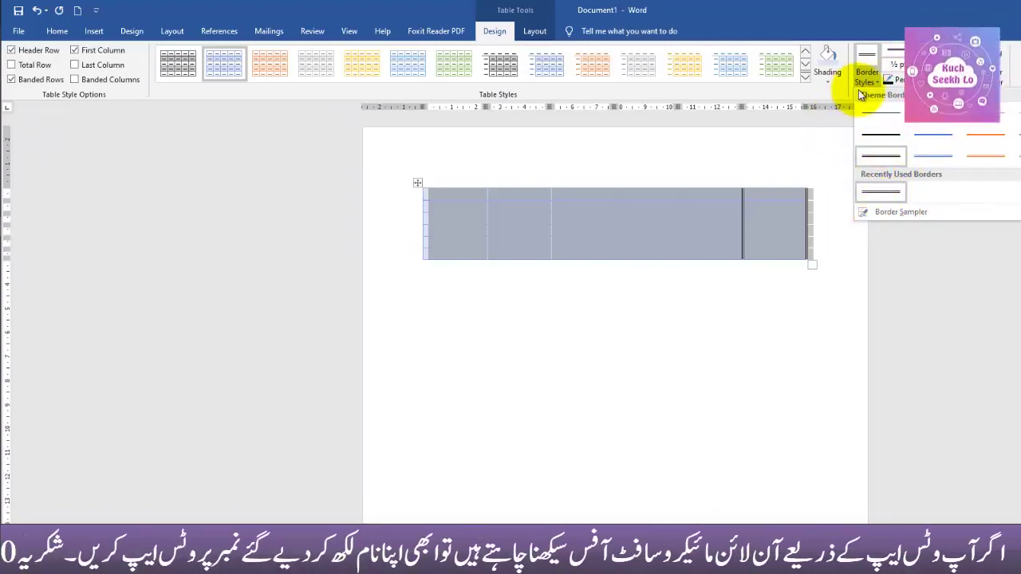
left_click(943, 53)
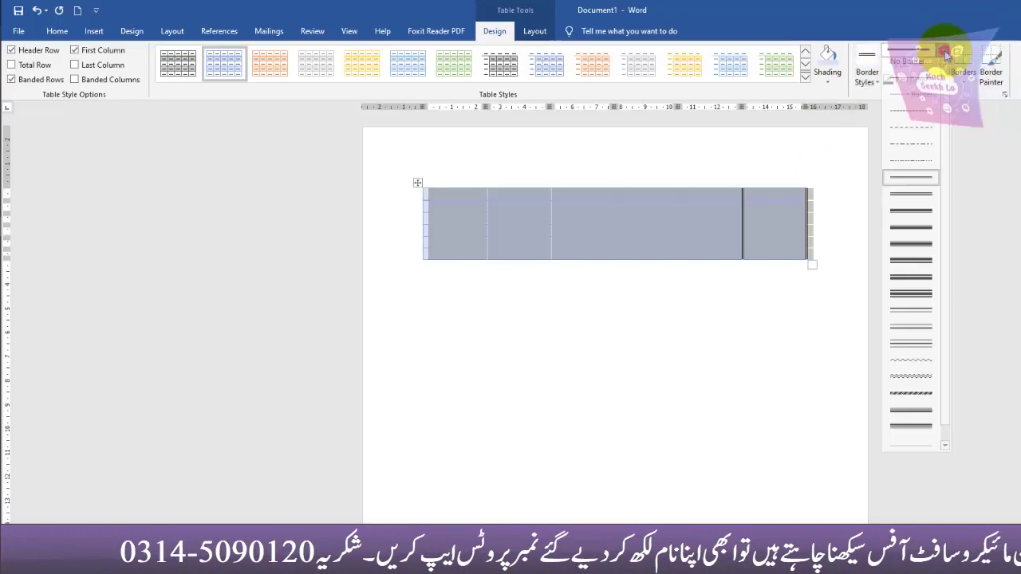
left_click(943, 53)
left_click(942, 53)
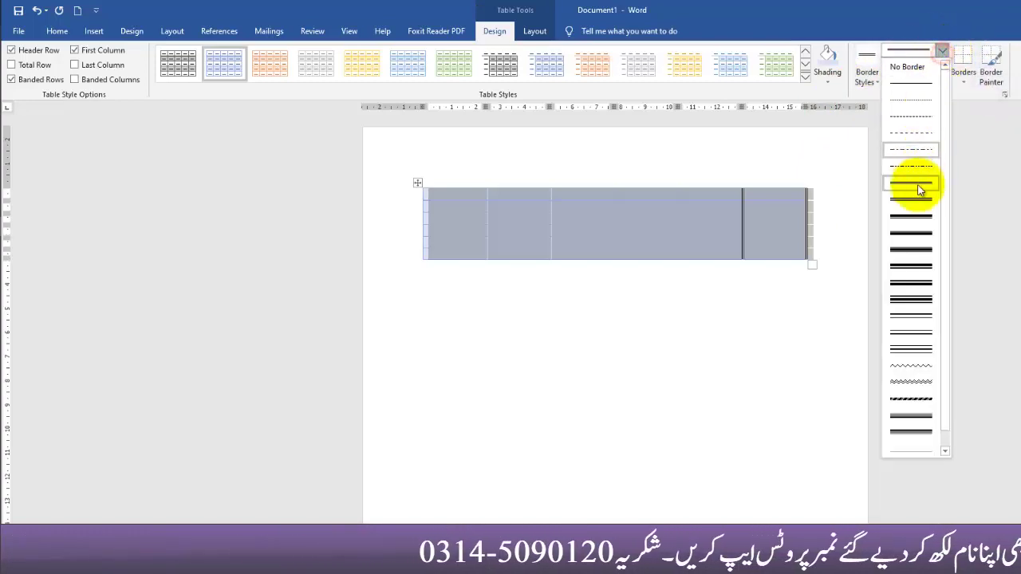
left_click(922, 211)
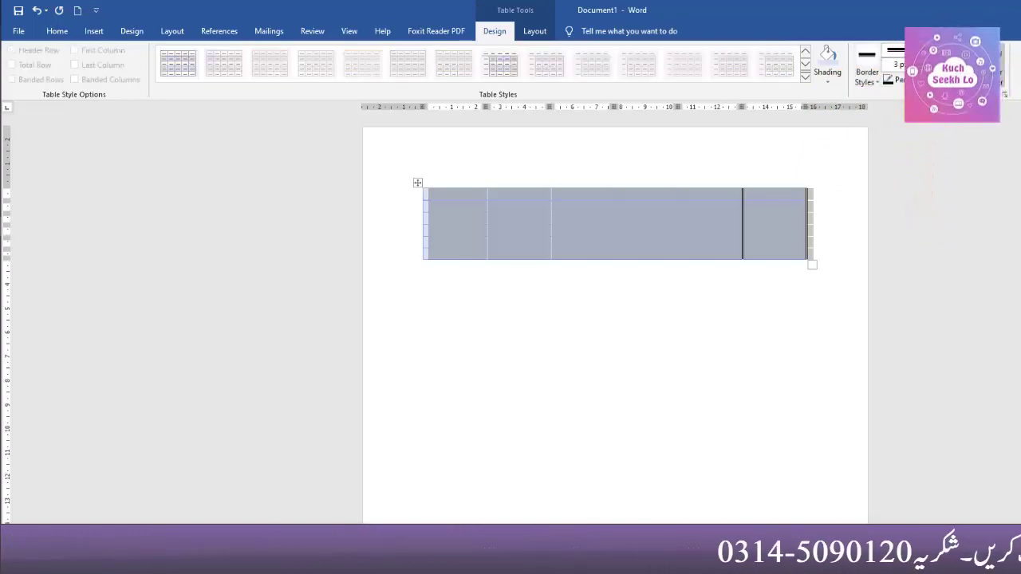
left_click(943, 64)
left_click(934, 82)
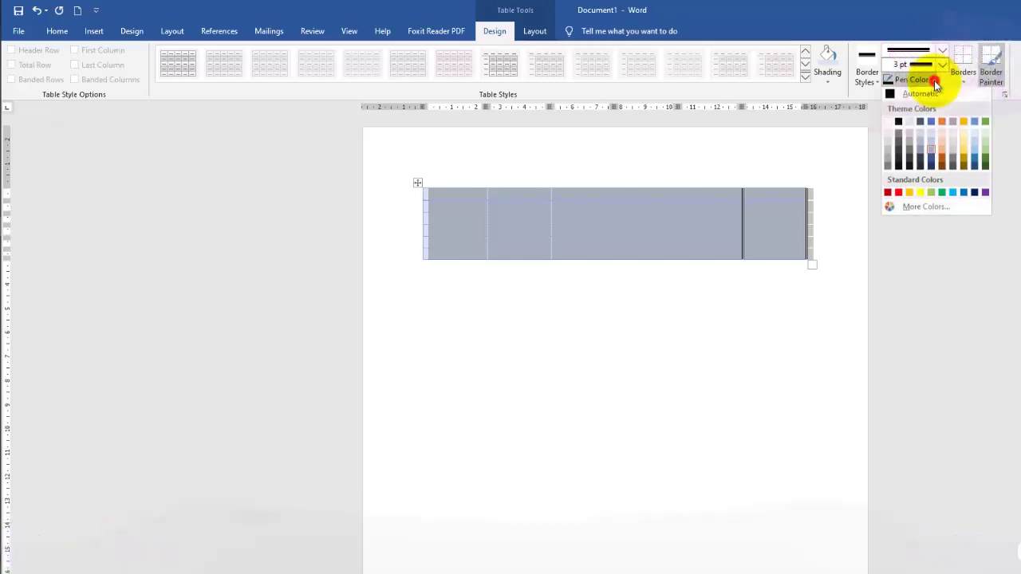
left_click(934, 93)
left_click(961, 82)
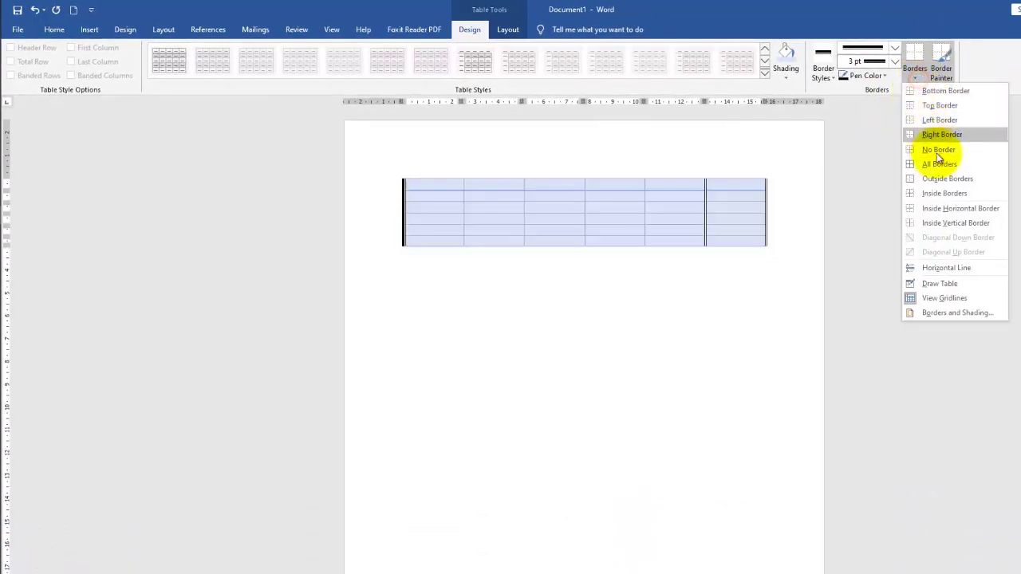
left_click(941, 164)
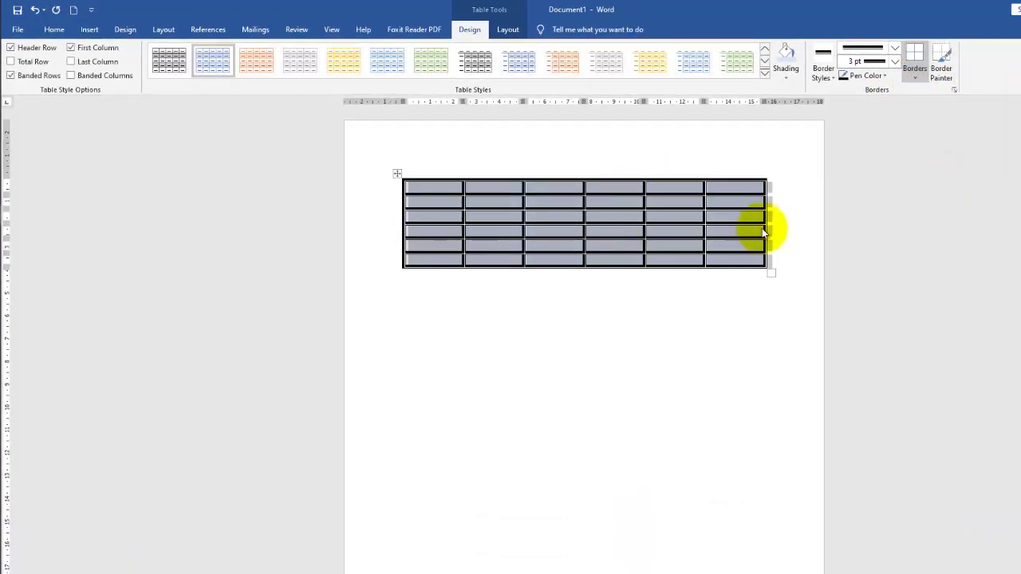
In Borders and Shading, give the whole table ½ pt double-line borders in dark blue-grey
left_click(912, 78)
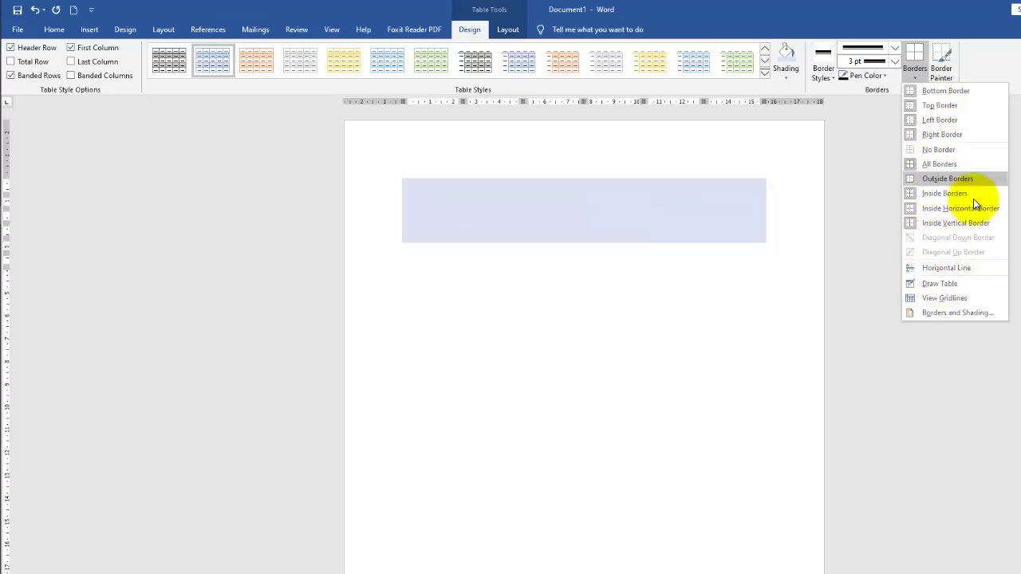
left_click(957, 312)
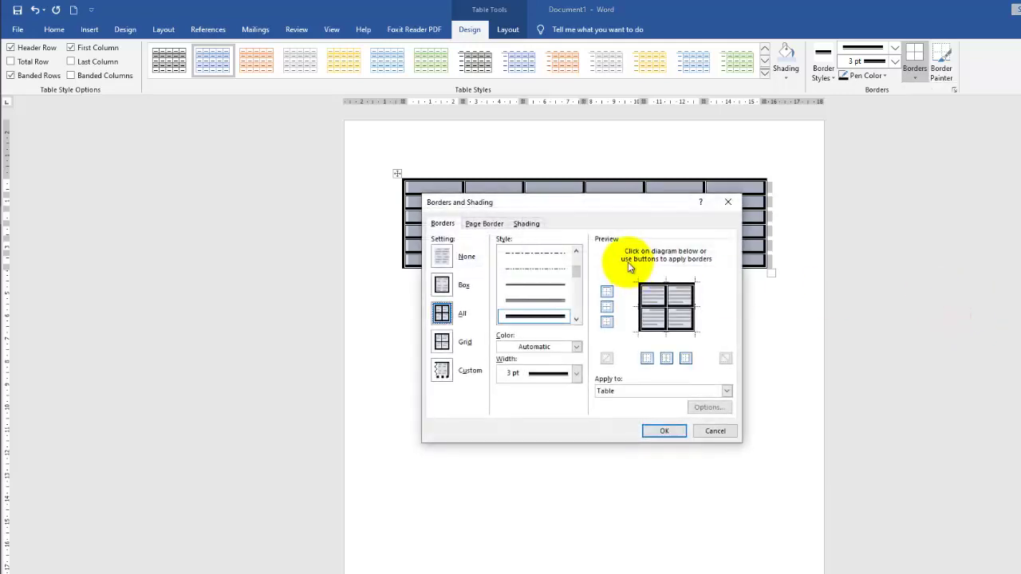
left_click_drag(607, 201, 316, 180)
left_click(247, 255)
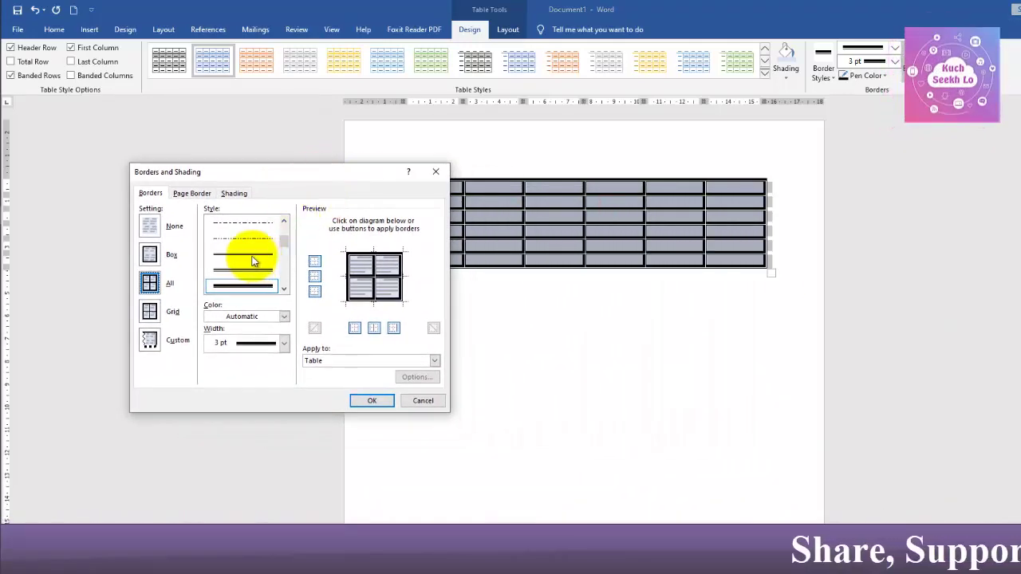
left_click(254, 316)
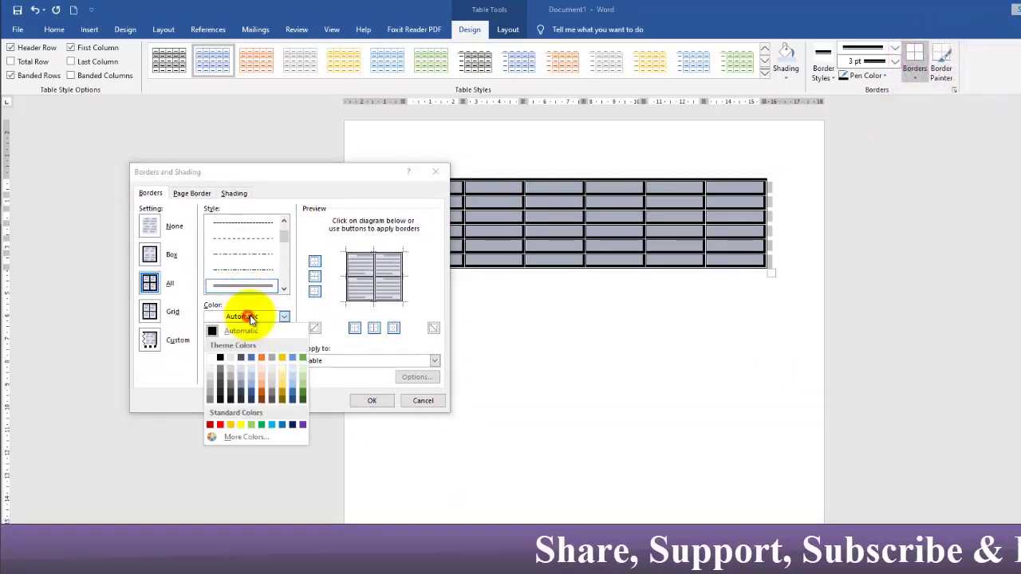
left_click(238, 357)
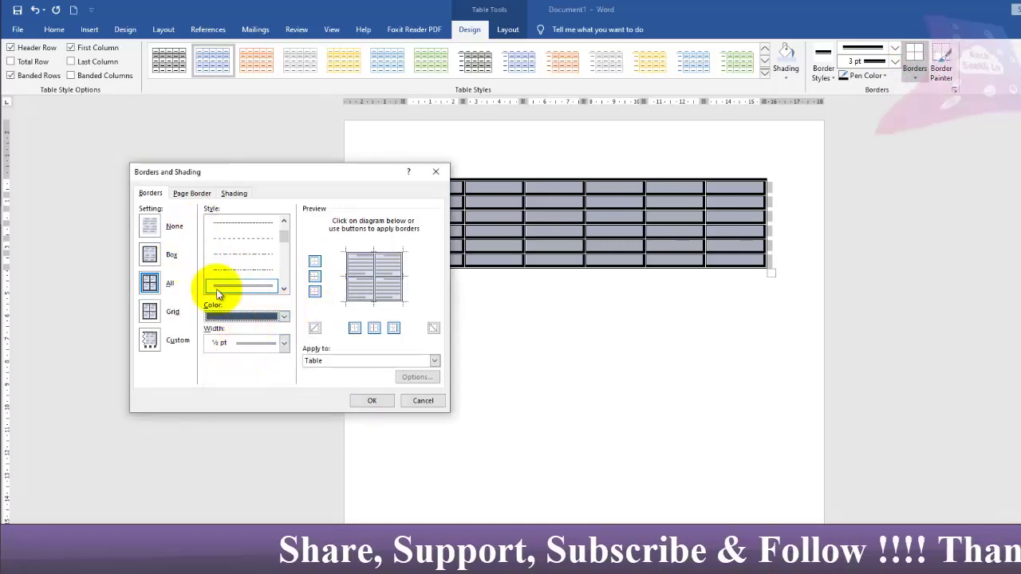
left_click(367, 400)
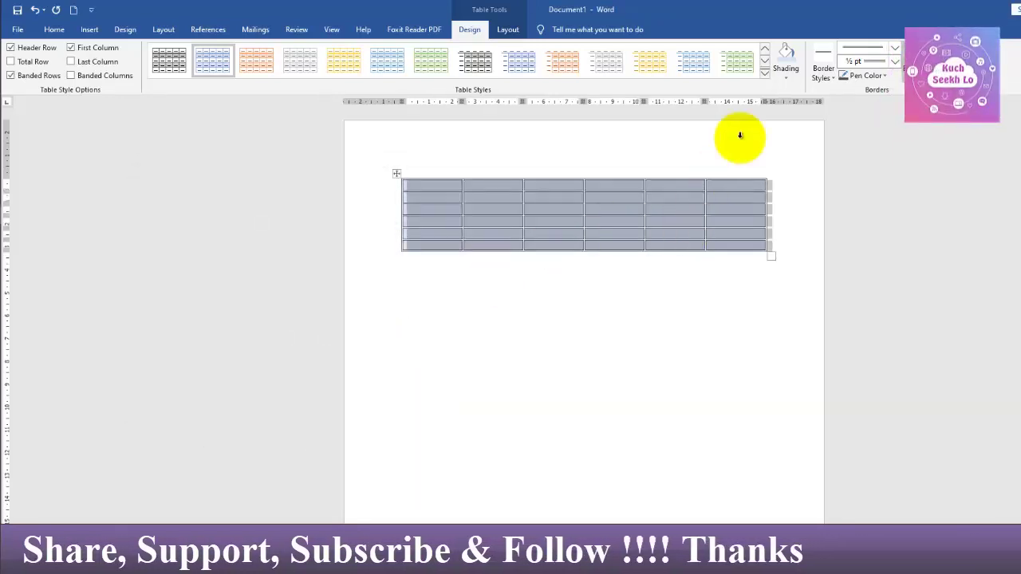
left_click(872, 76)
left_click(872, 76)
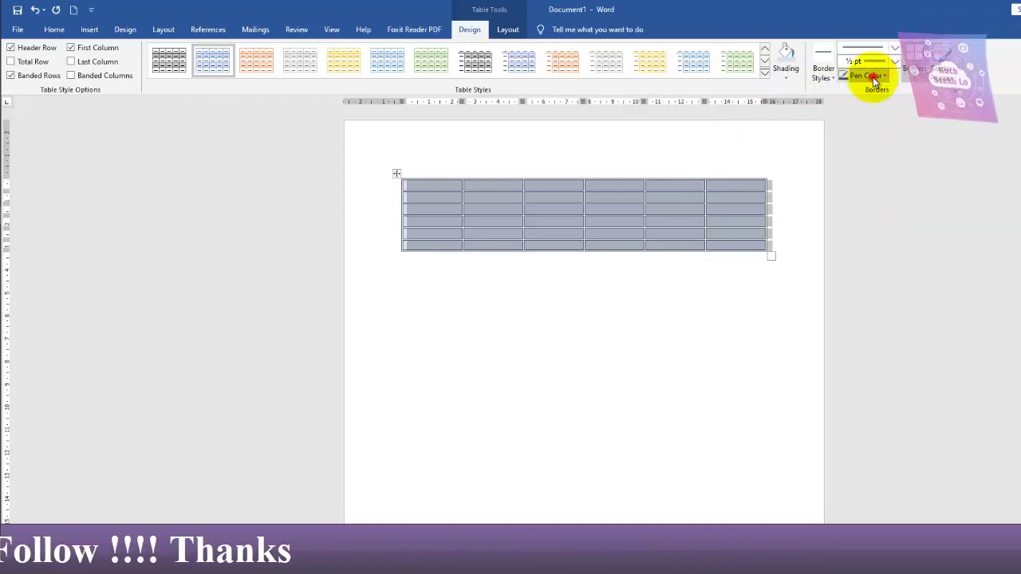
left_click(820, 80)
left_click(838, 191)
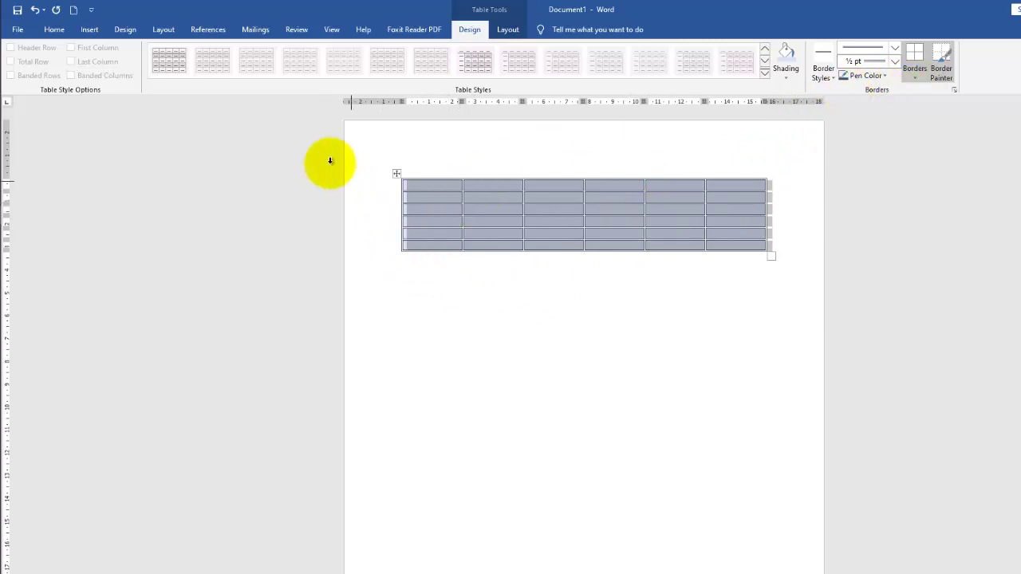
key("Escape")
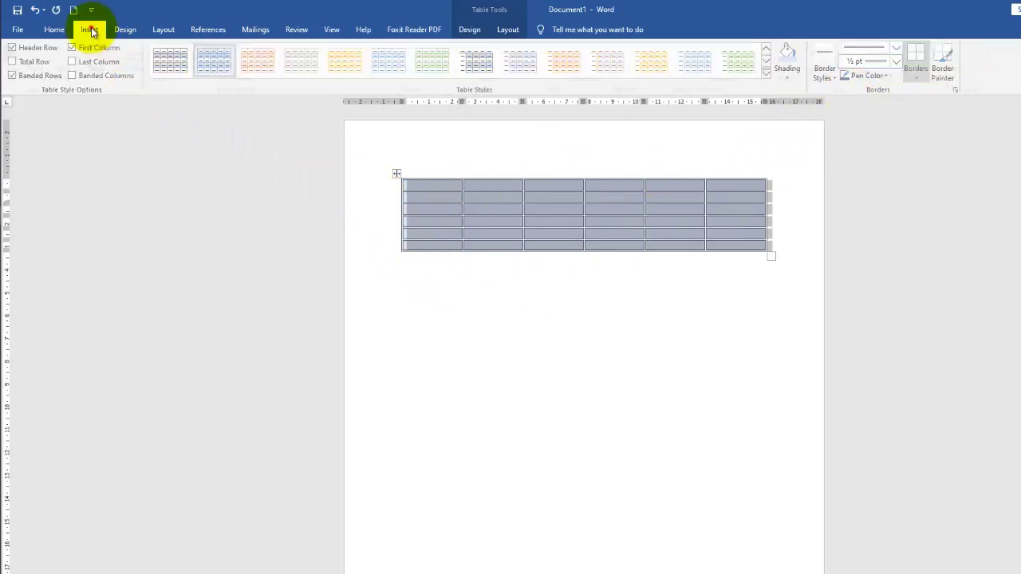
Insert a second table with six columns and five rows below the first table
left_click(90, 29)
left_click(103, 67)
left_click(444, 307)
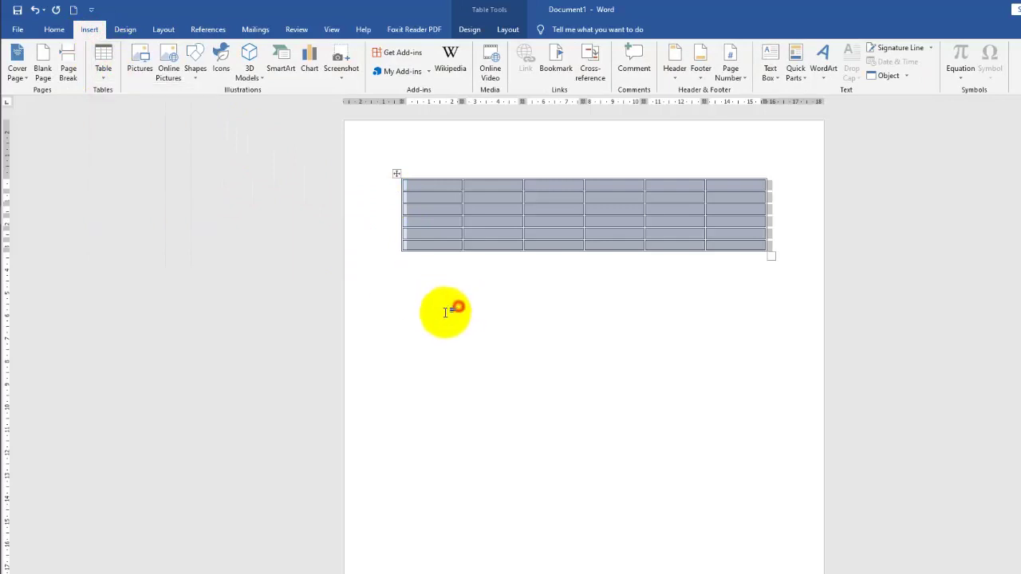
left_click(447, 318)
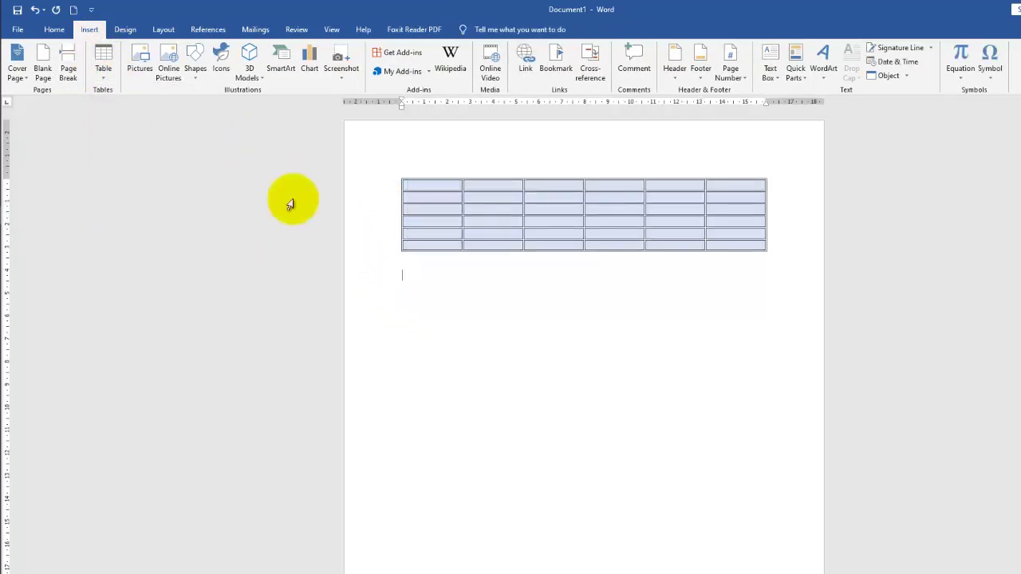
left_click(107, 74)
left_click(162, 148)
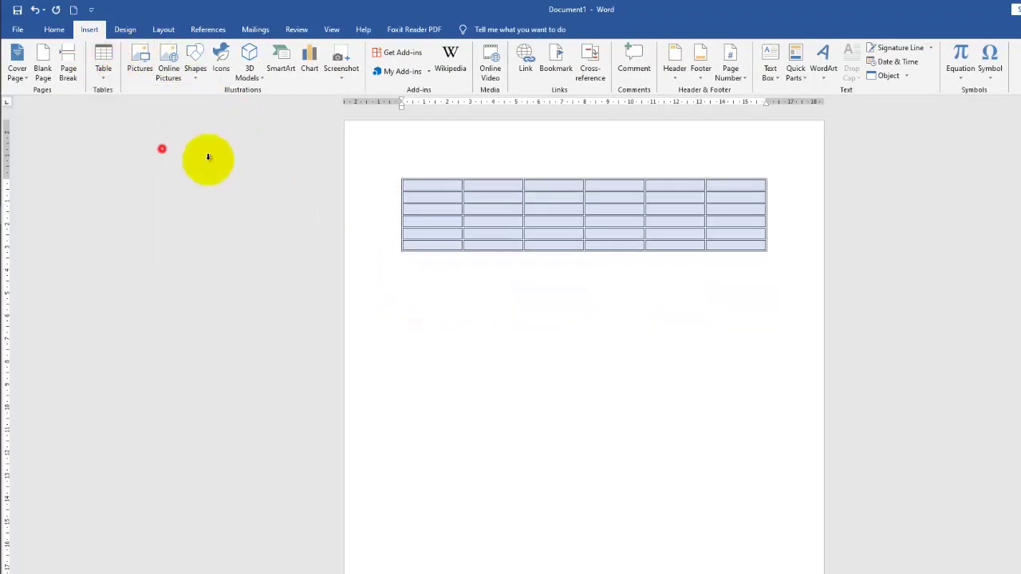
Sample the first table's border with Border Sampler and paint it along the second table's right edge
left_click(683, 213)
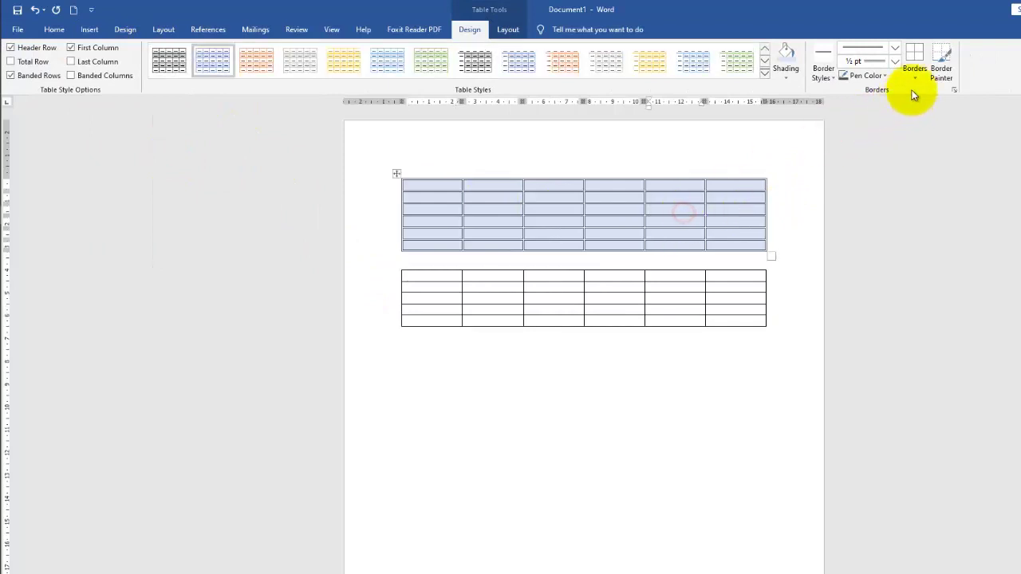
left_click(824, 78)
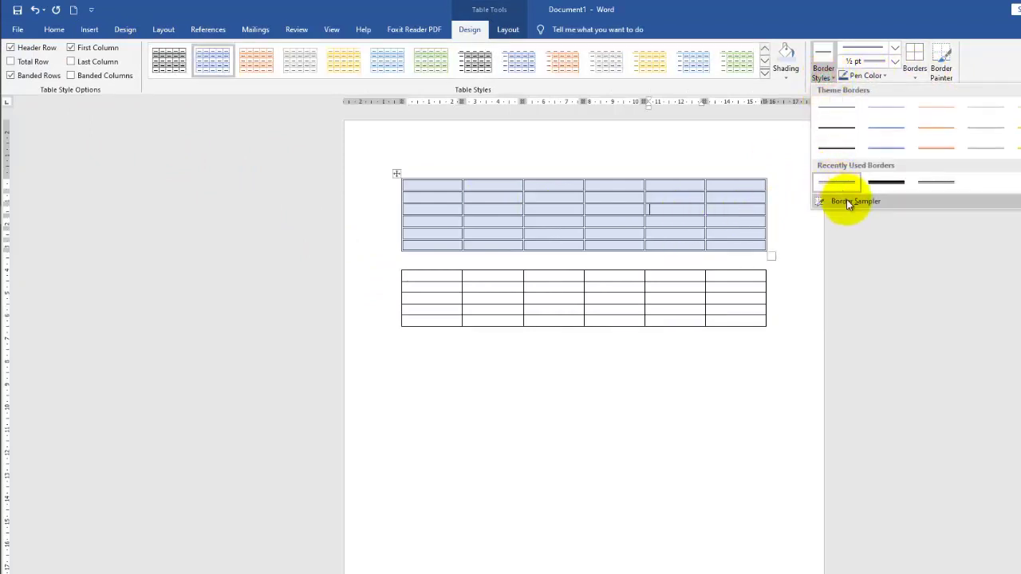
left_click(847, 201)
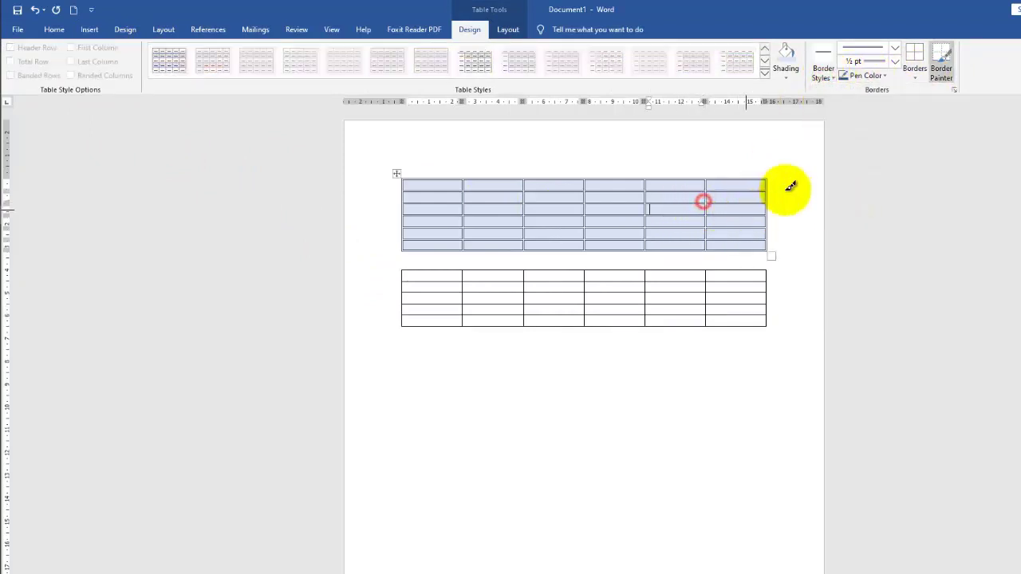
left_click_drag(762, 274, 768, 320)
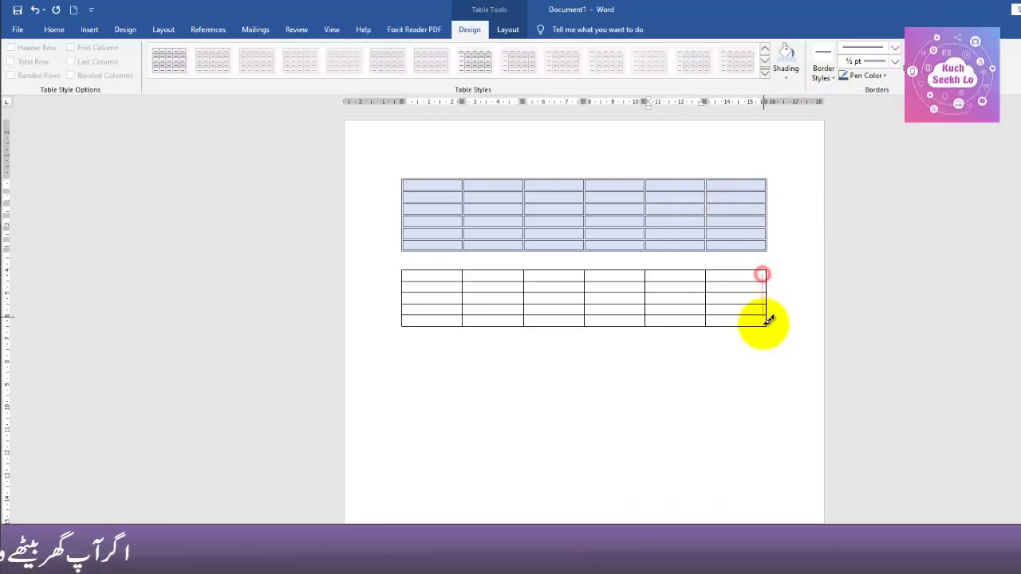
Paint the sampled double-line border over the full height of the second table's outer right side and stop border painting
left_click_drag(772, 275, 771, 315)
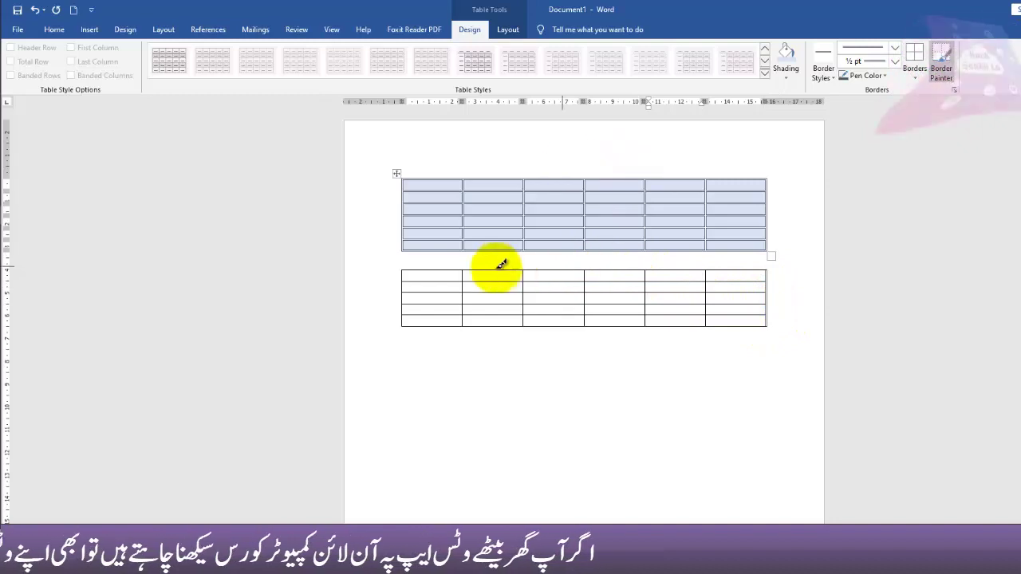
left_click(412, 210)
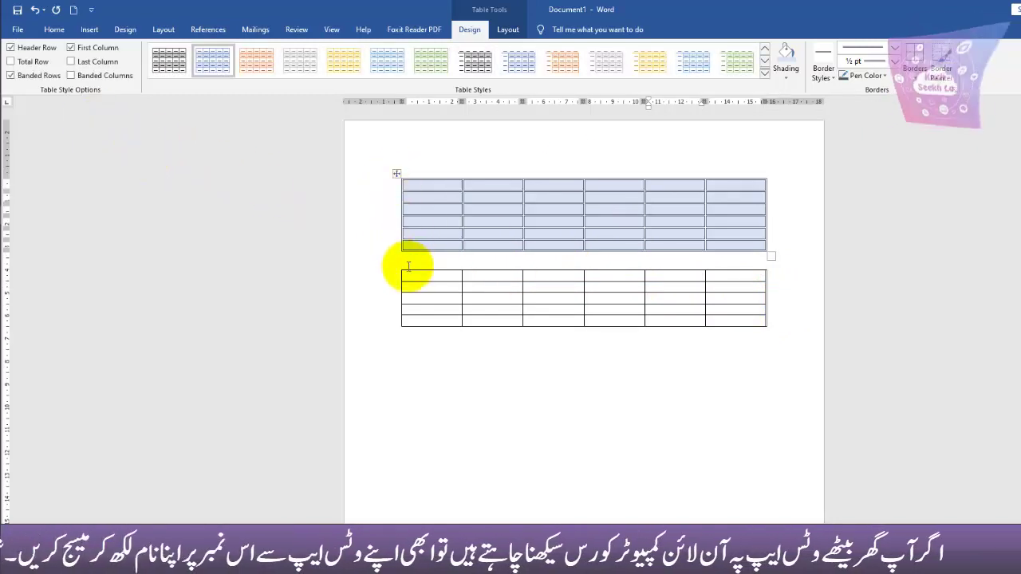
Delete both tables from the document, leaving a blank page
left_click(397, 174)
key("BackSpace")
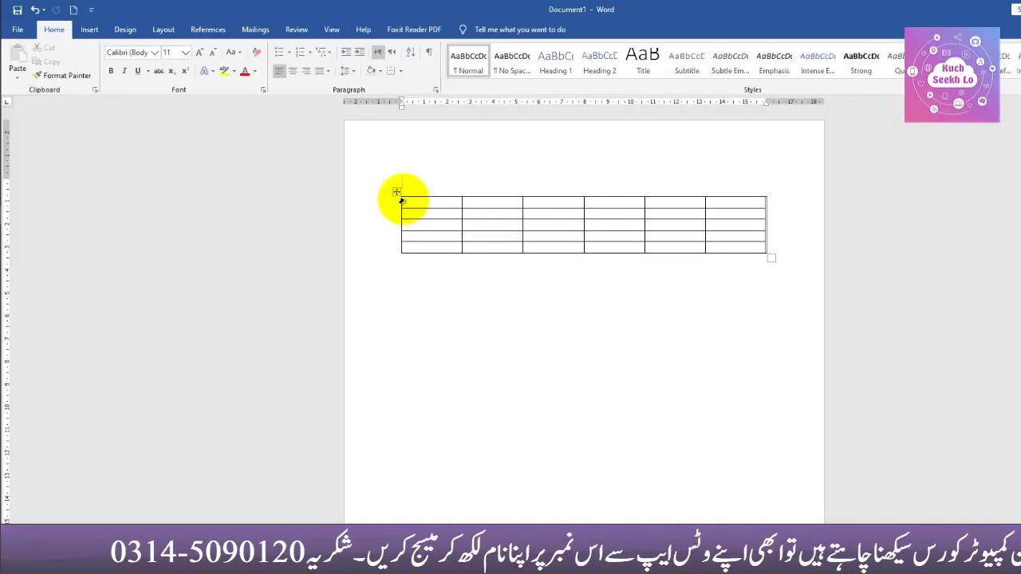
left_click(396, 191)
key("BackSpace")
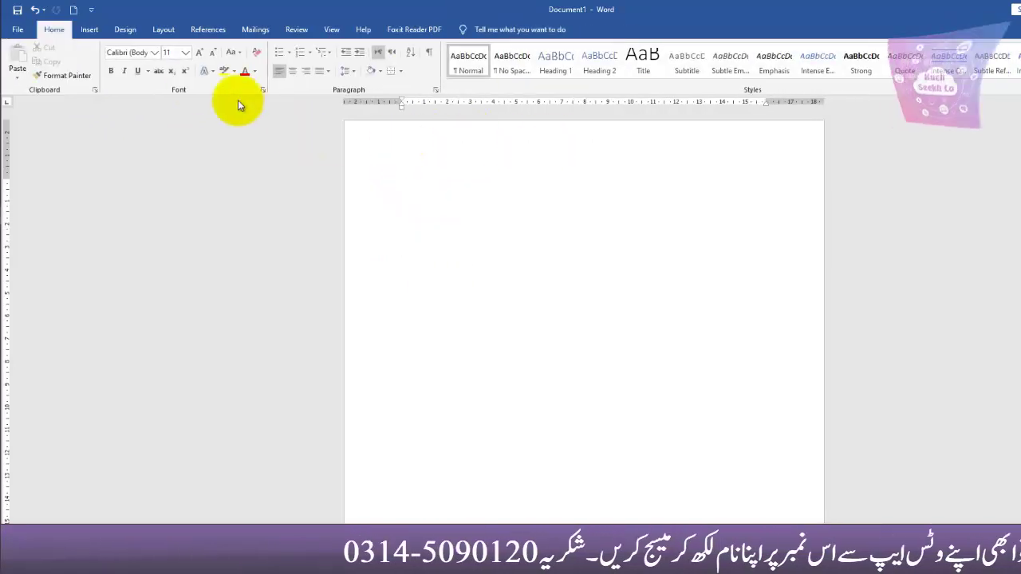
Insert a new table with eight columns and six rows
left_click(92, 33)
left_click(103, 61)
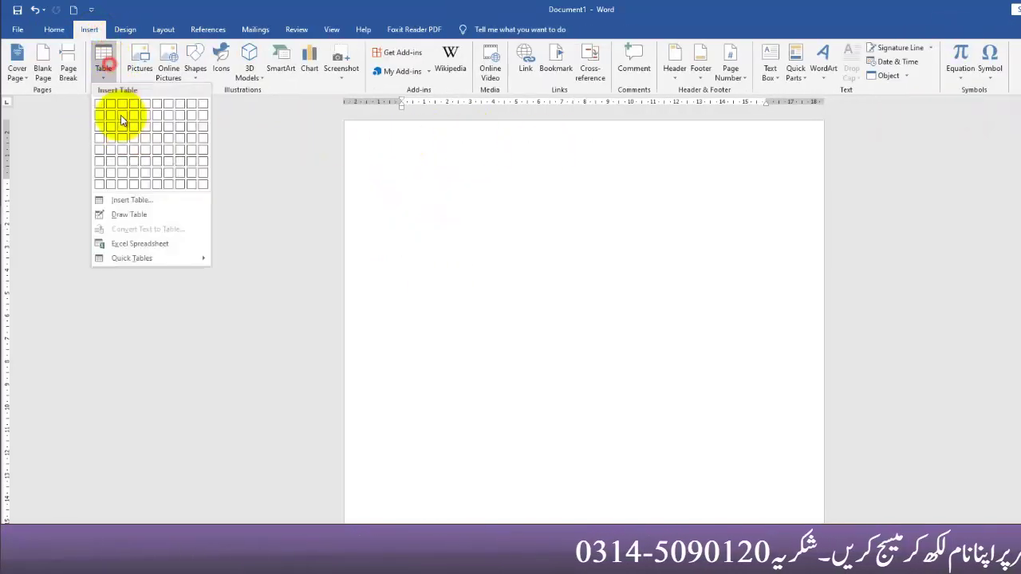
left_click(178, 163)
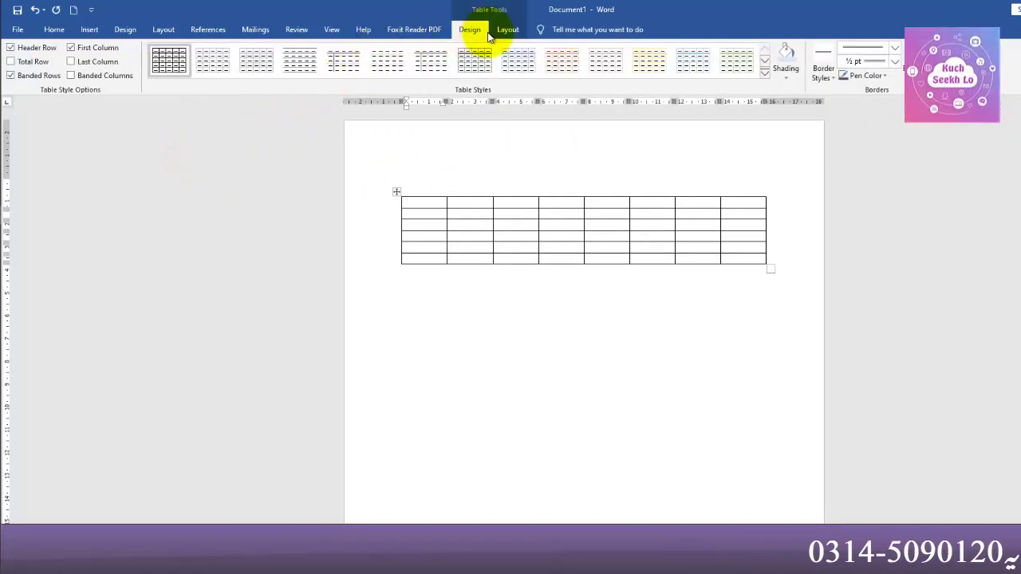
Use the Select command on the first cell of the table and extend the selection to its whole column
left_click(507, 29)
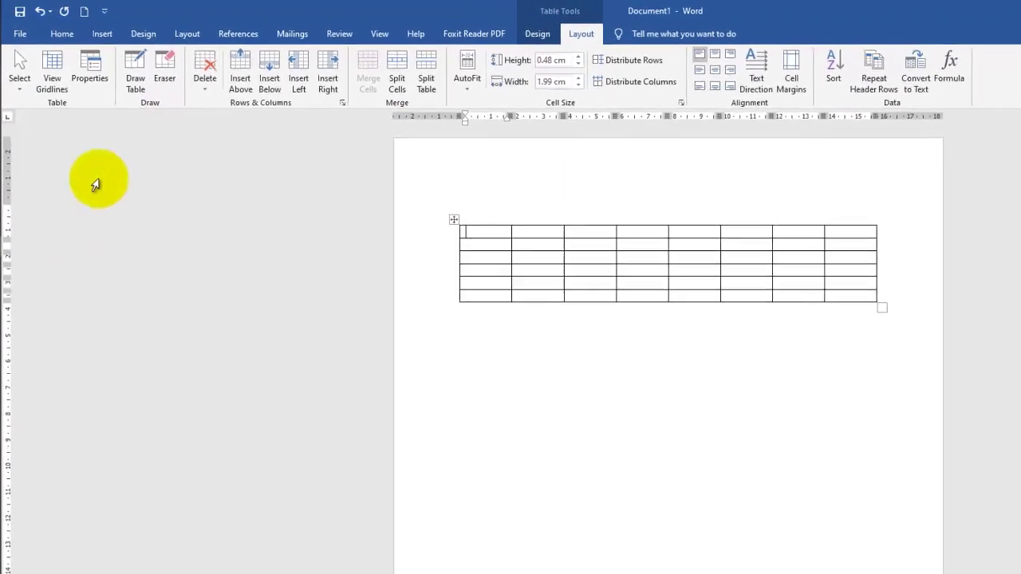
left_click(42, 107)
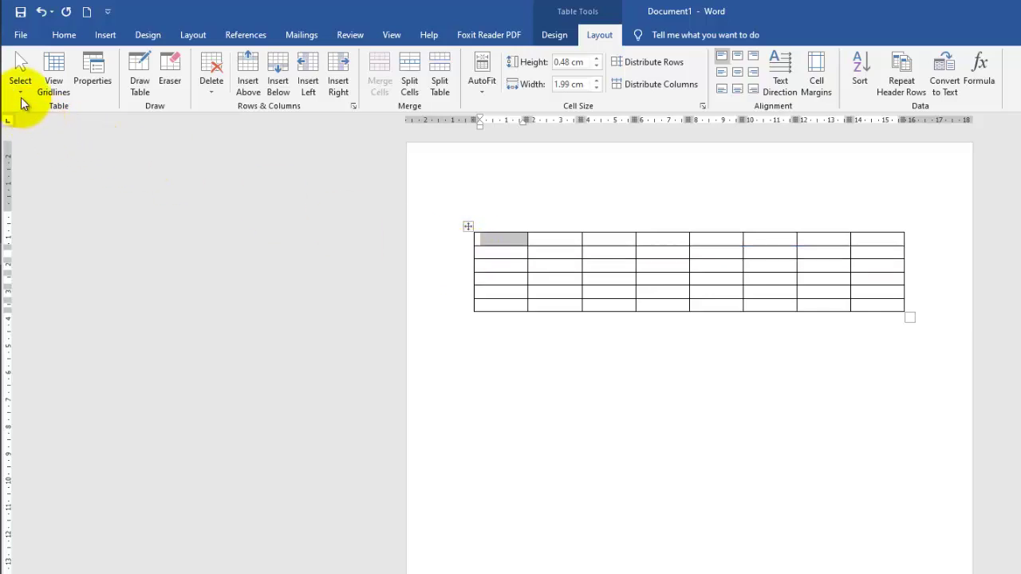
left_click(41, 125)
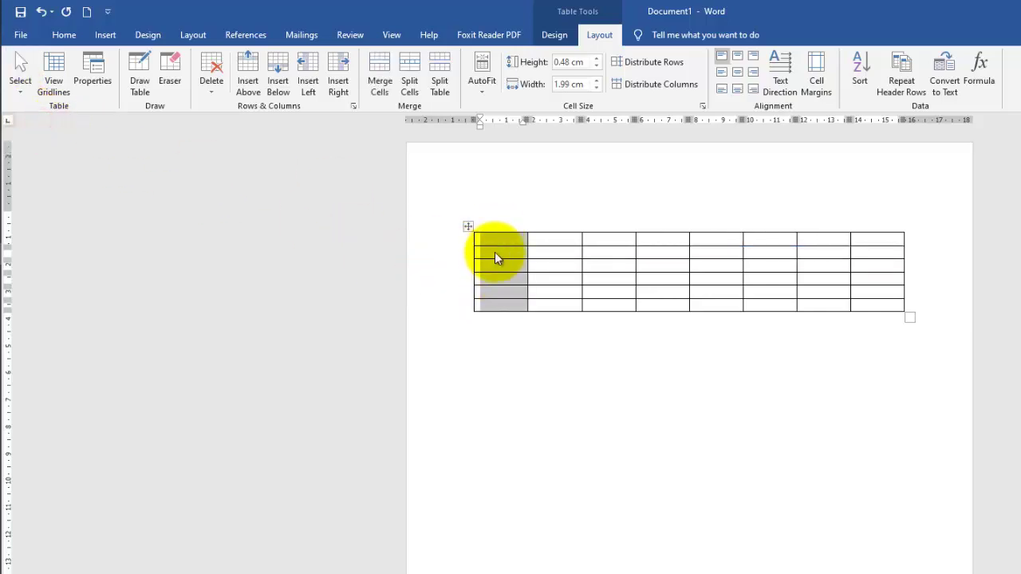
Use the Select command from the first cell to select the first row, and then the entire table
left_click(21, 92)
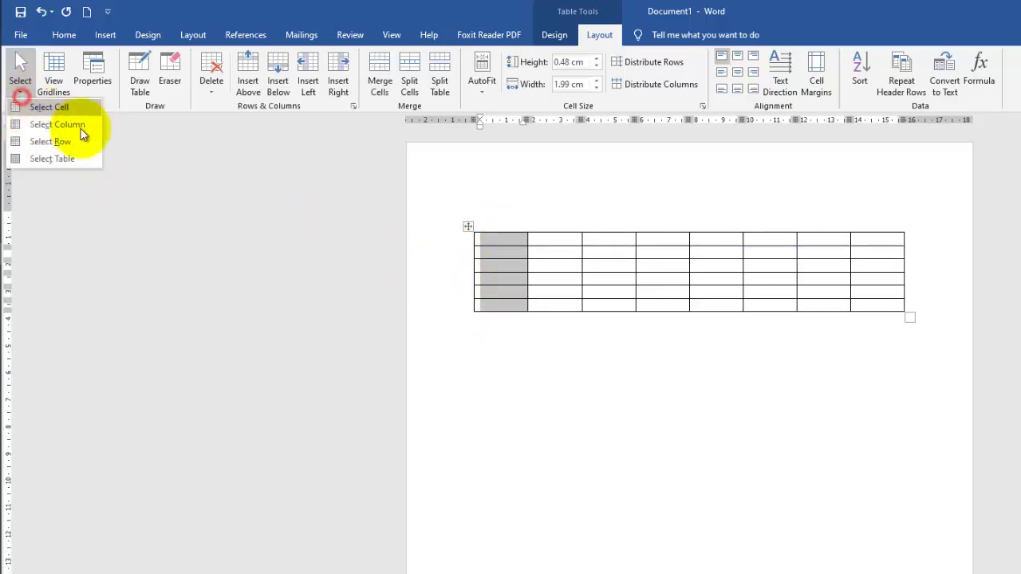
left_click(501, 242)
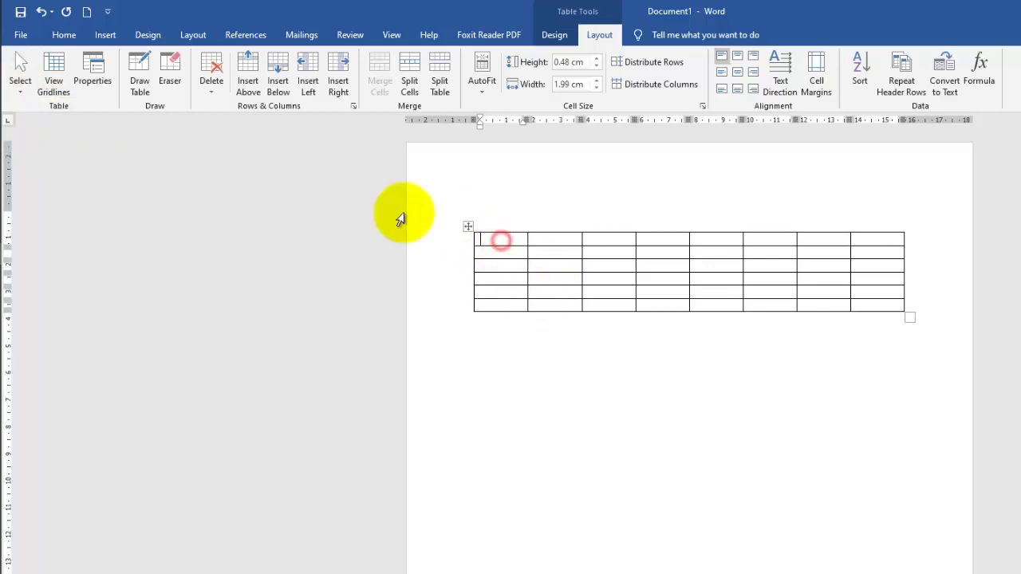
left_click(21, 92)
left_click(58, 136)
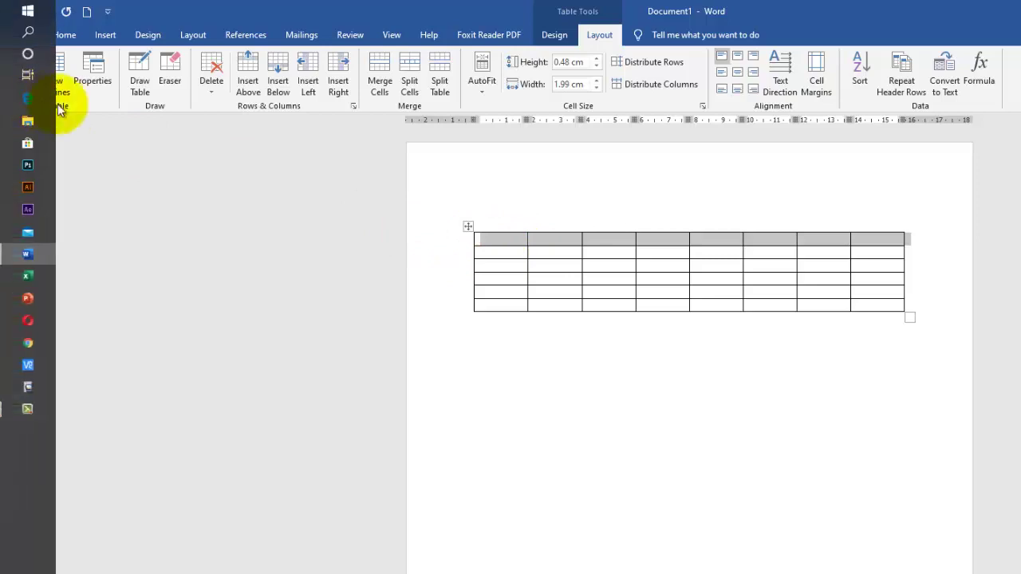
left_click(22, 92)
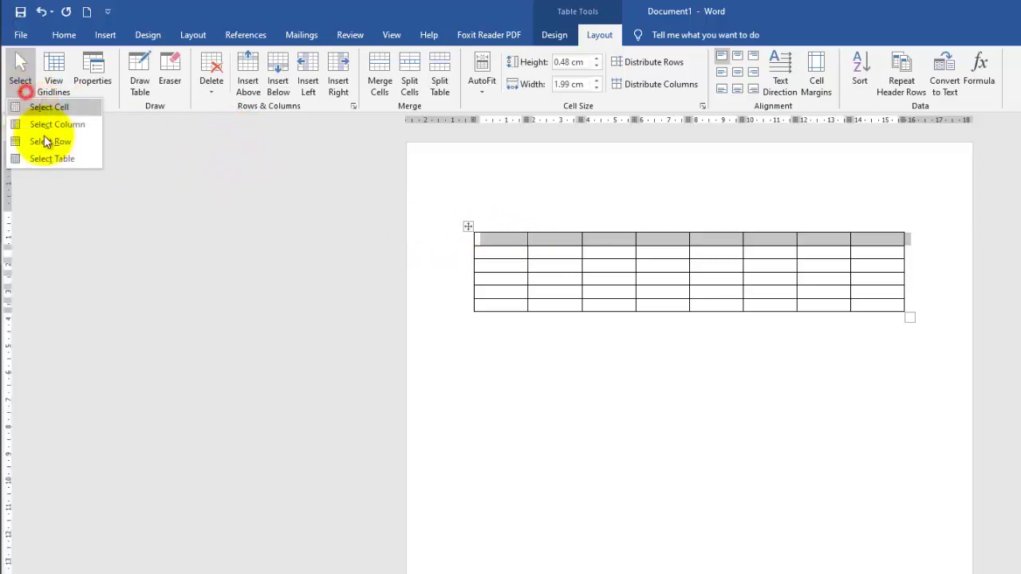
left_click(73, 158)
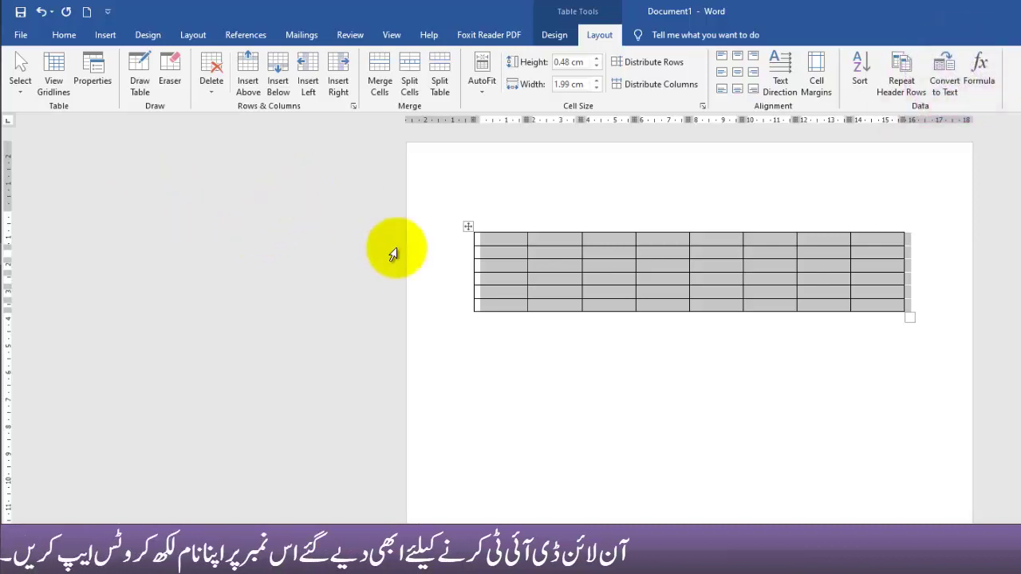
Remove all borders from the selected table and reselect it briefly to check its extent on the page
left_click(550, 34)
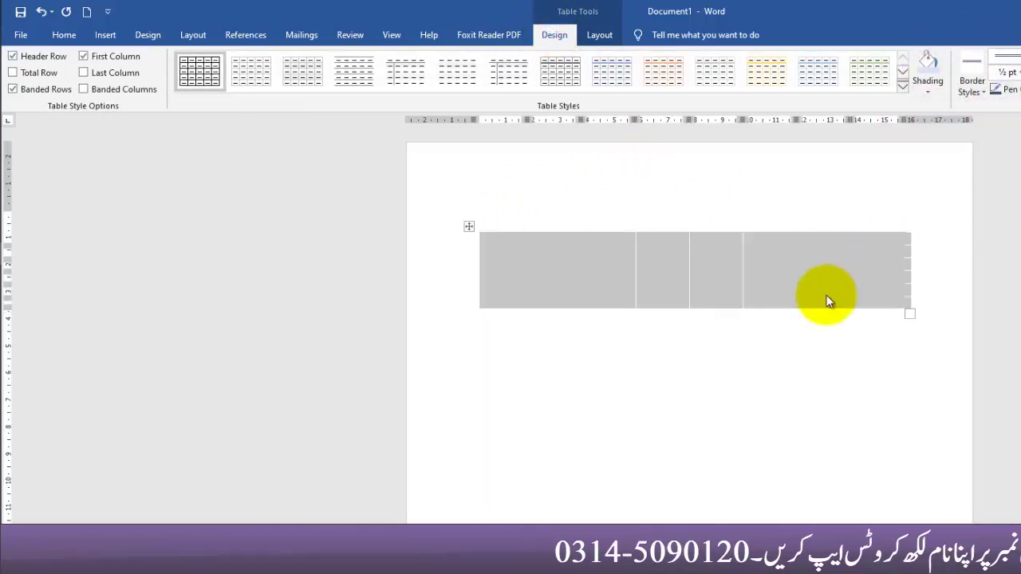
left_click(712, 378)
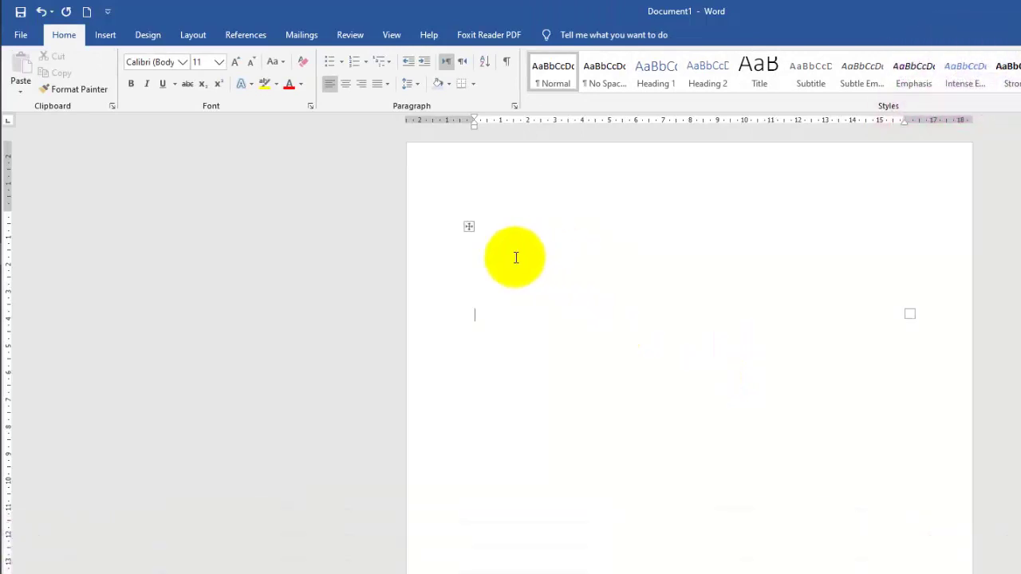
left_click(468, 230)
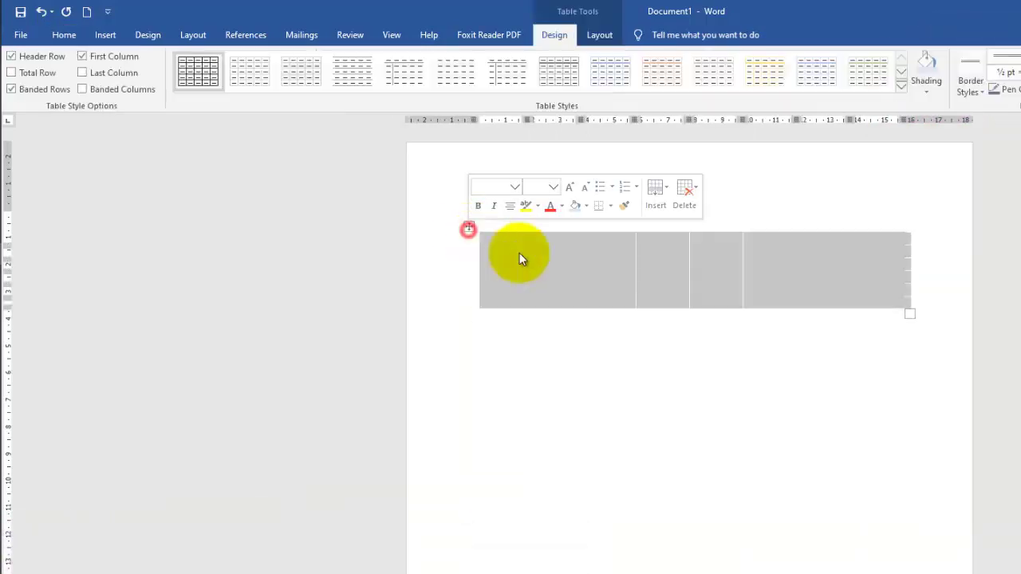
left_click(563, 375)
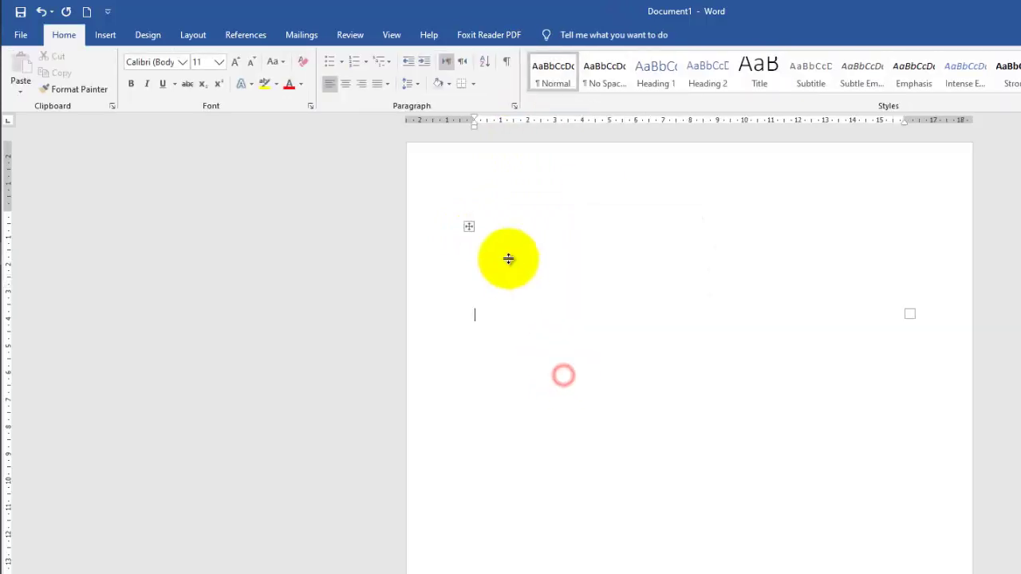
Turn on View Gridlines for the borderless table and clear the table selection
left_click(468, 227)
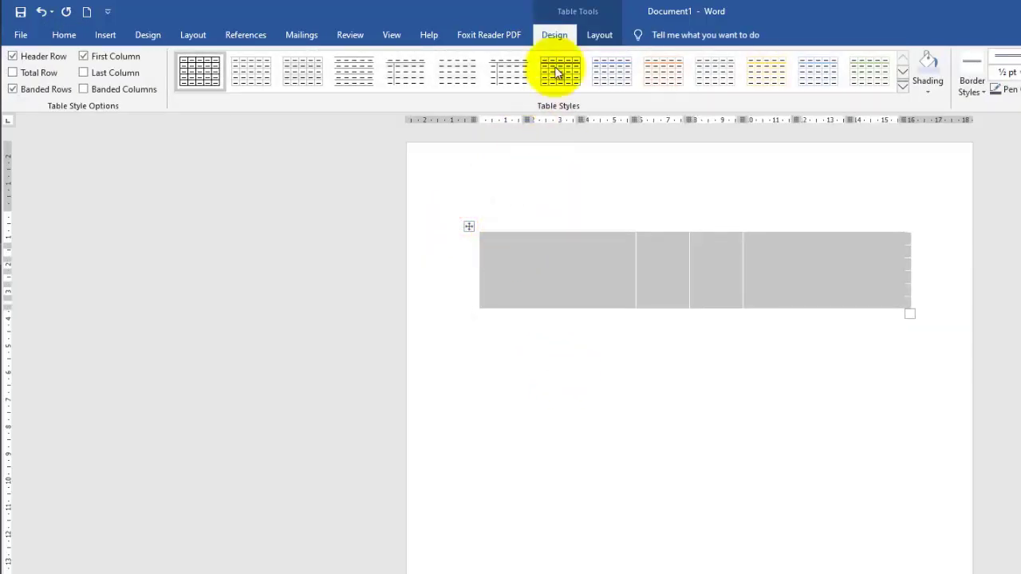
left_click(600, 34)
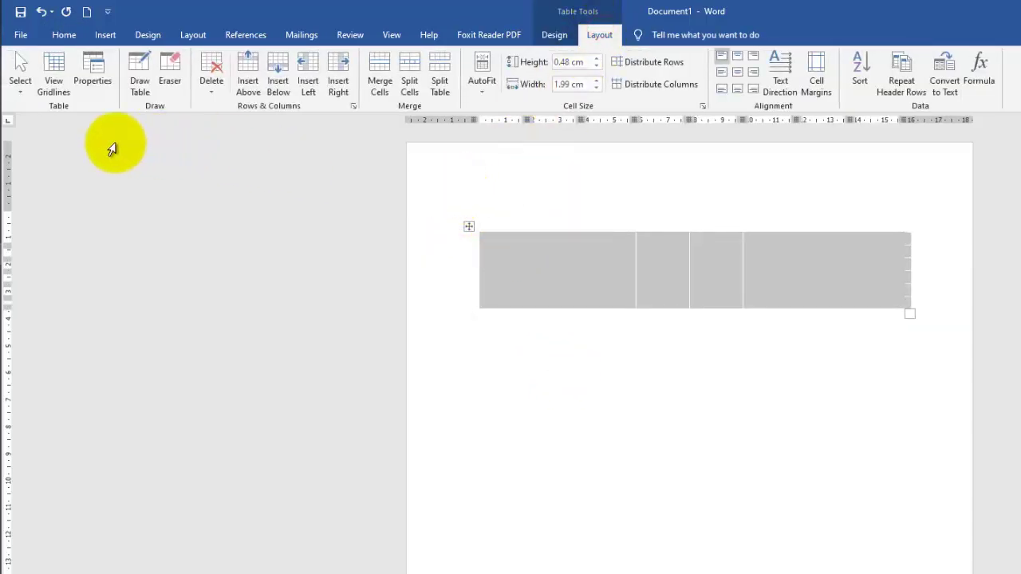
left_click(61, 87)
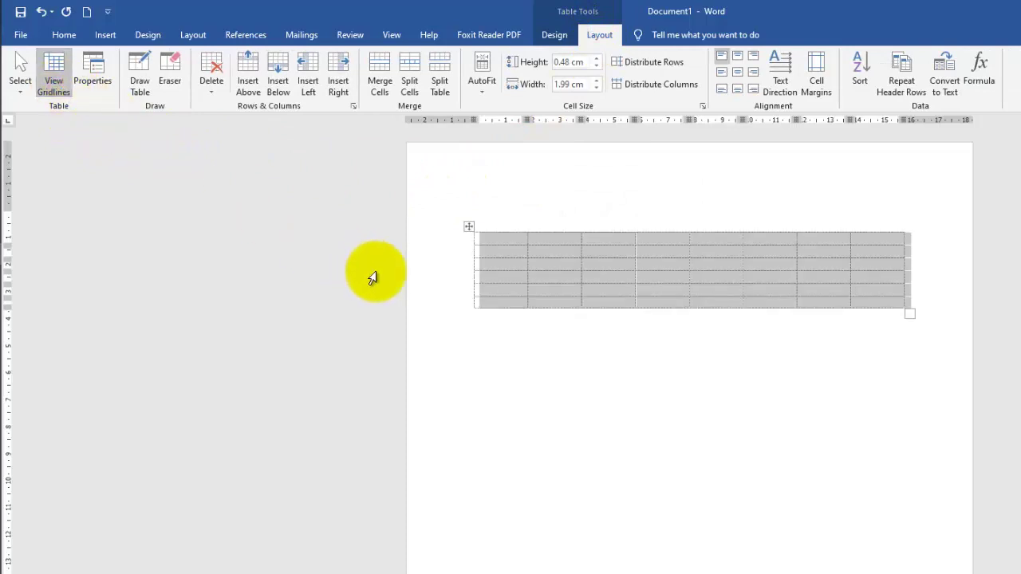
left_click(500, 277)
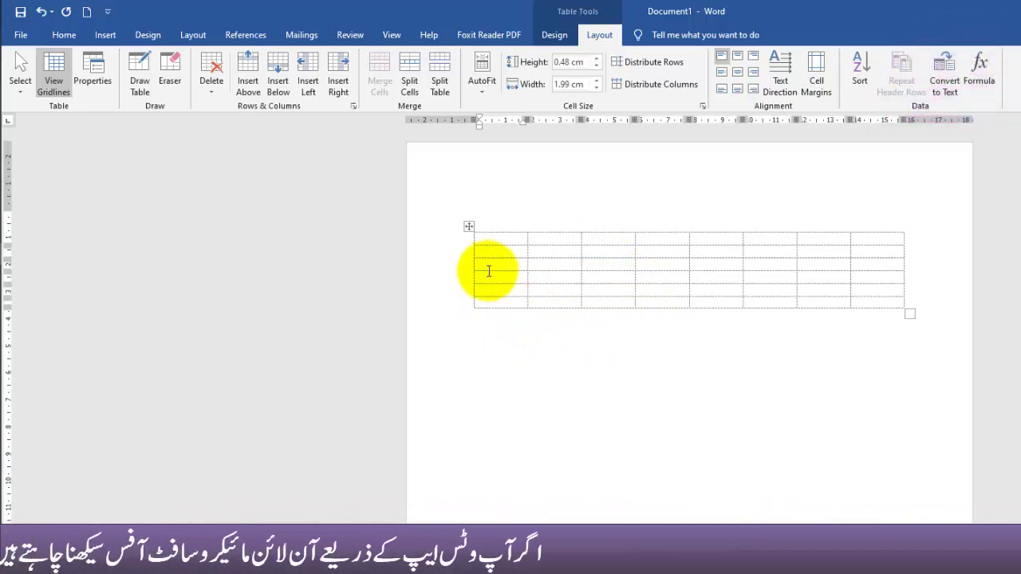
Select the whole table and apply all borders with the current ½ pt double-line style
mouse_move(470, 257)
left_click(468, 226)
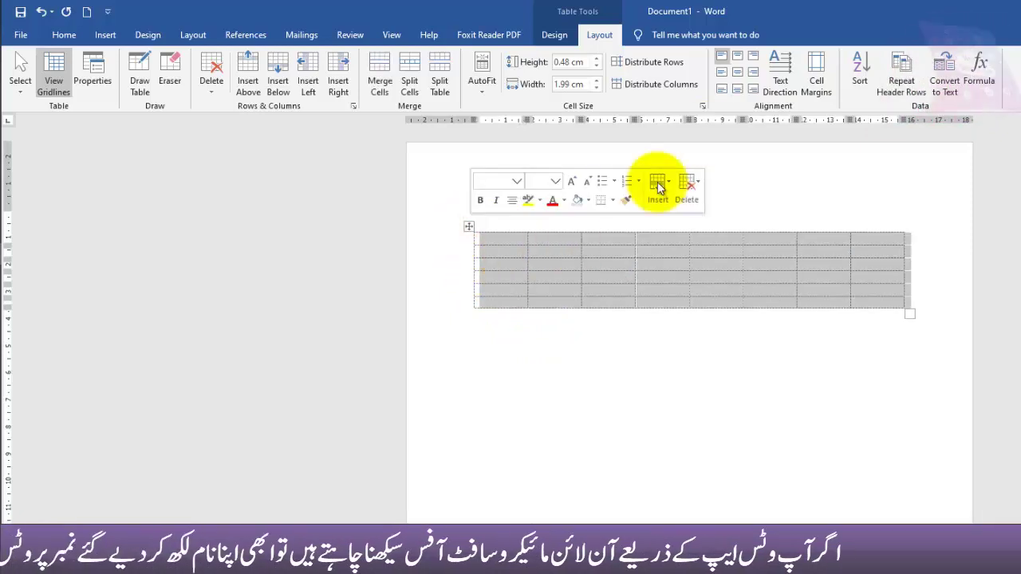
left_click(554, 35)
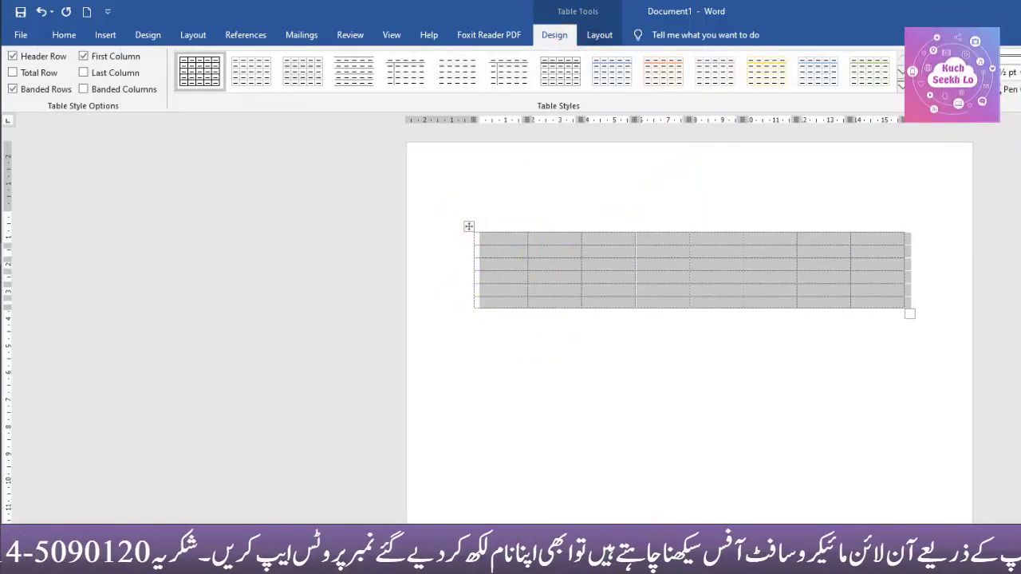
left_click(1020, 195)
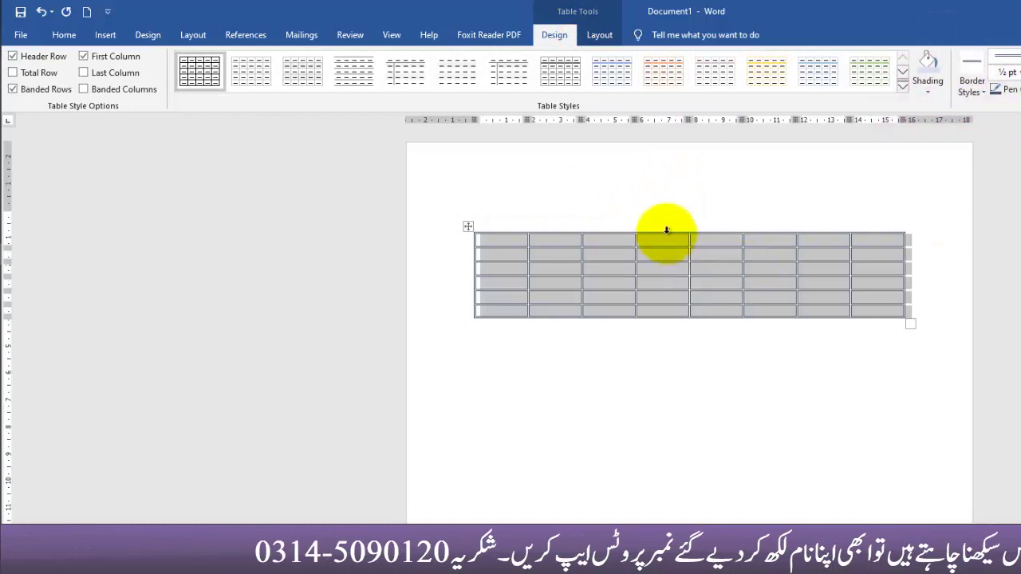
left_click(599, 34)
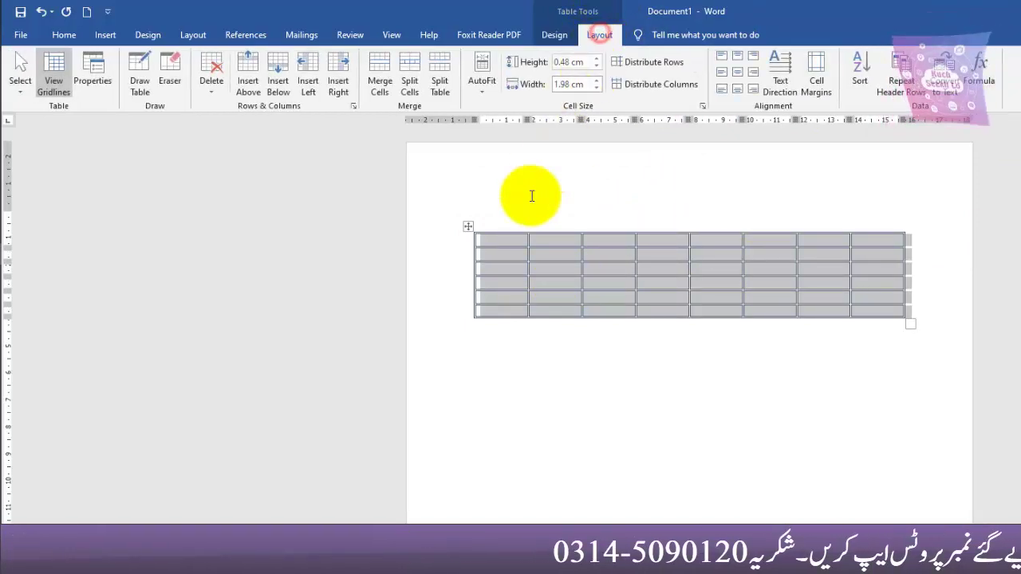
Generate sample paragraphs below the table with =rand() and move the table into the second paragraph
left_click(494, 349)
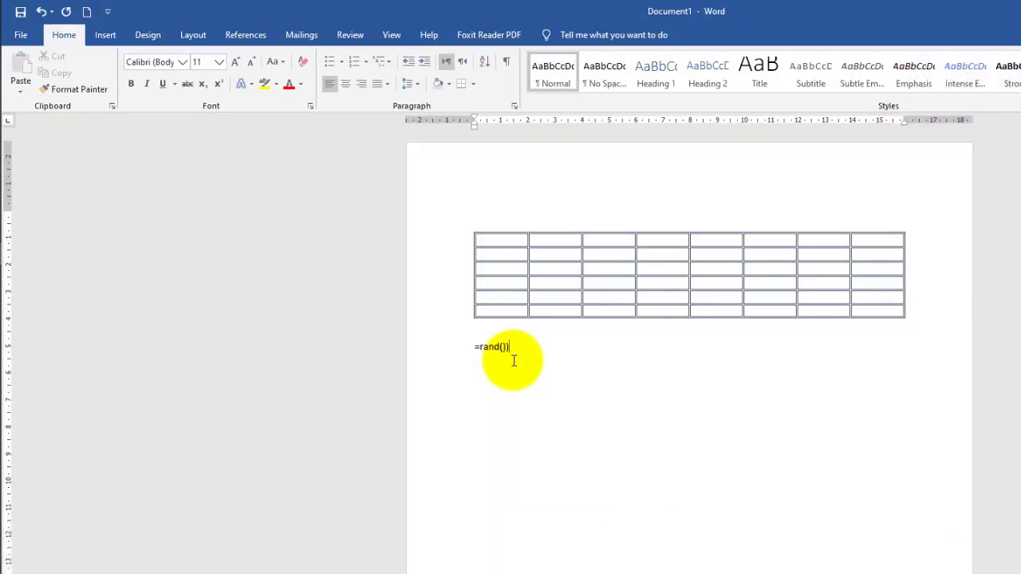
type("=rand()")
key("Return")
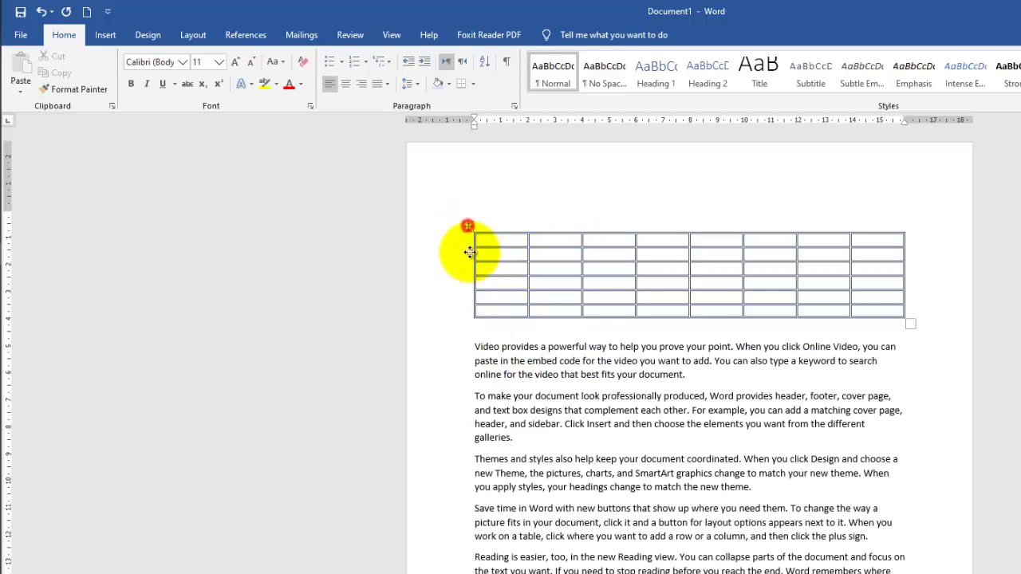
left_click_drag(470, 252, 470, 401)
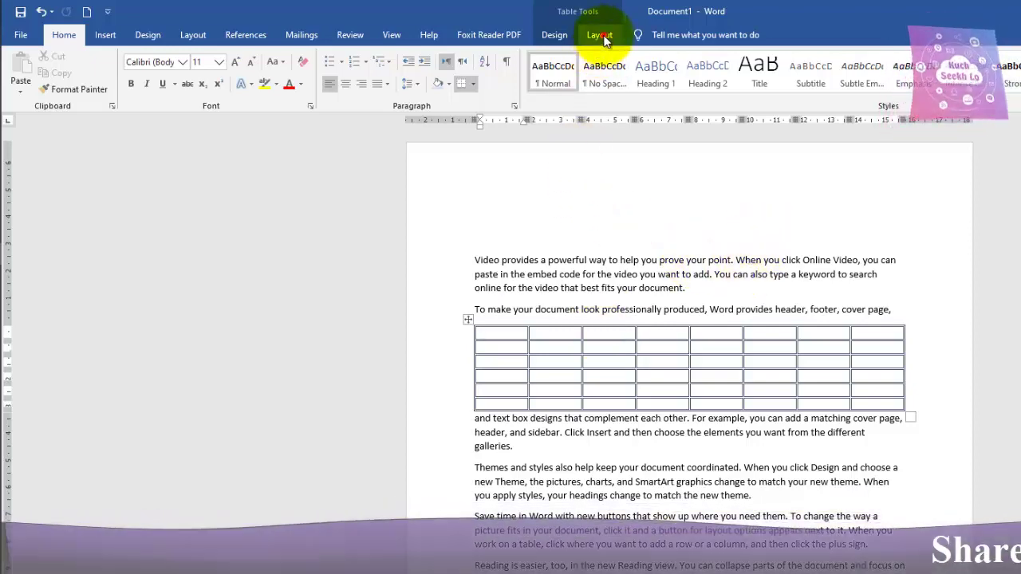
In Table Properties, try the Center alignment and None wrapping options, and apply Left alignment with Around text wrapping
left_click(600, 35)
left_click(92, 73)
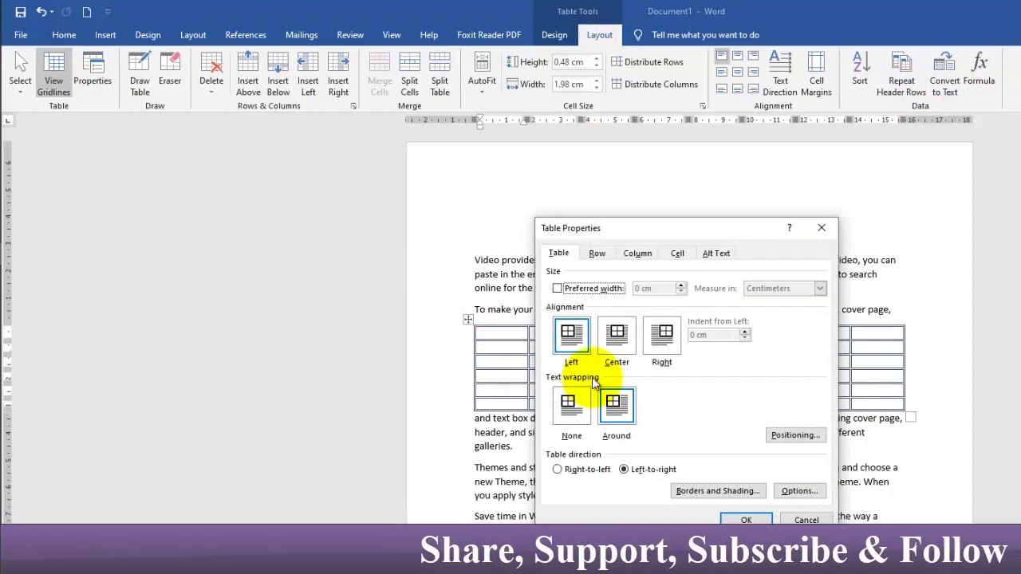
left_click(615, 339)
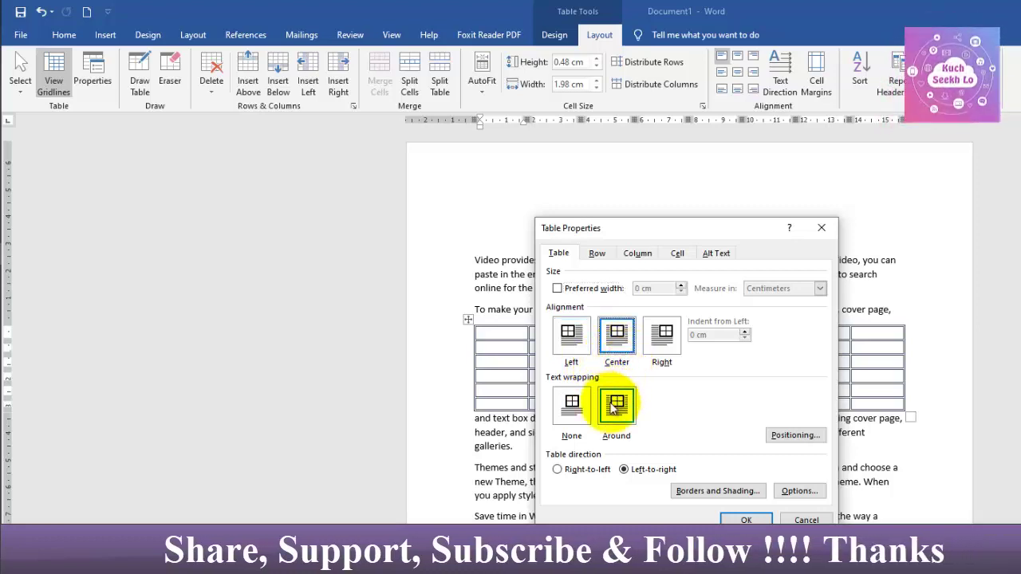
left_click(571, 404)
left_click(581, 339)
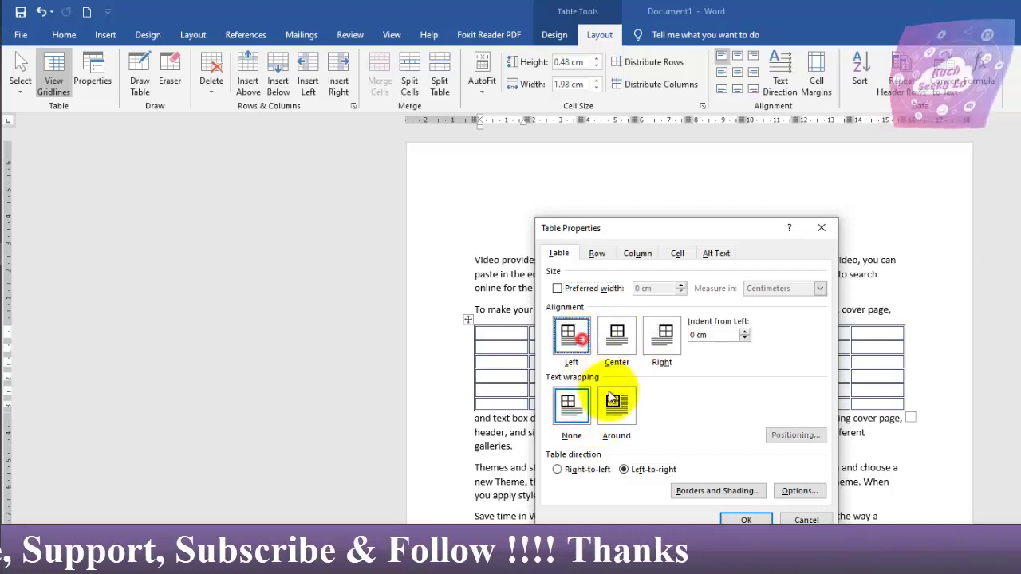
left_click(612, 403)
left_click(616, 339)
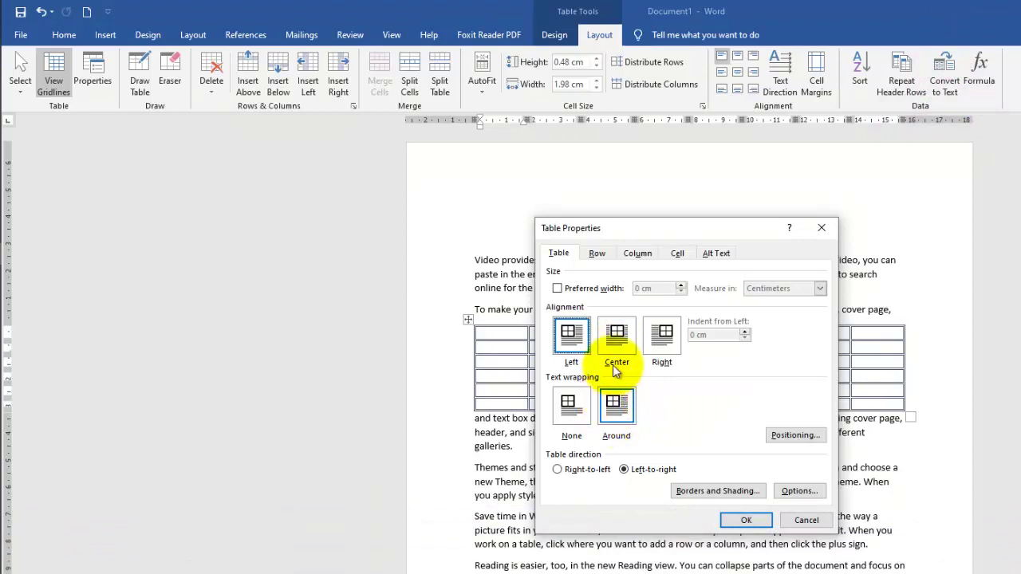
left_click(612, 351)
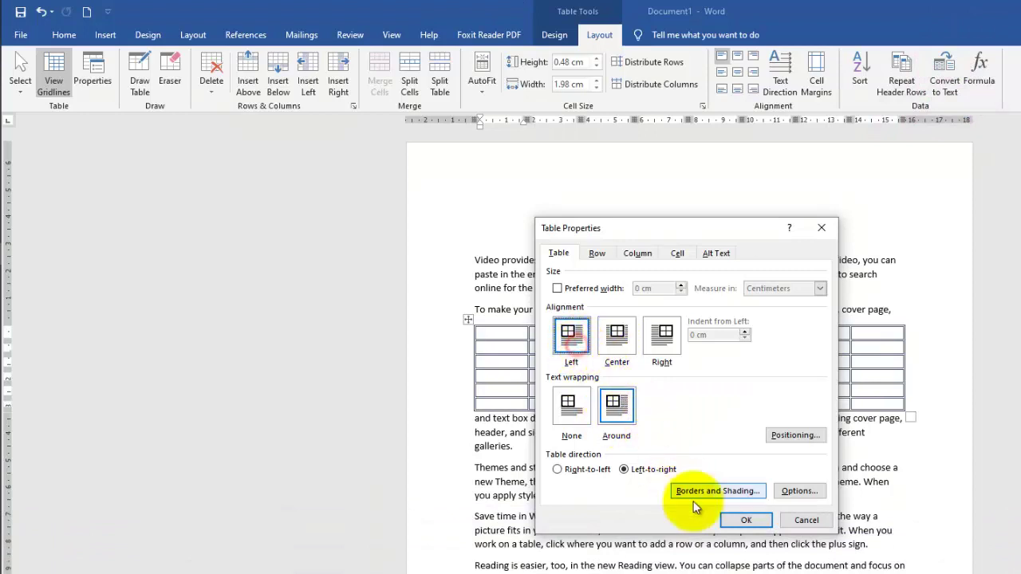
left_click(734, 523)
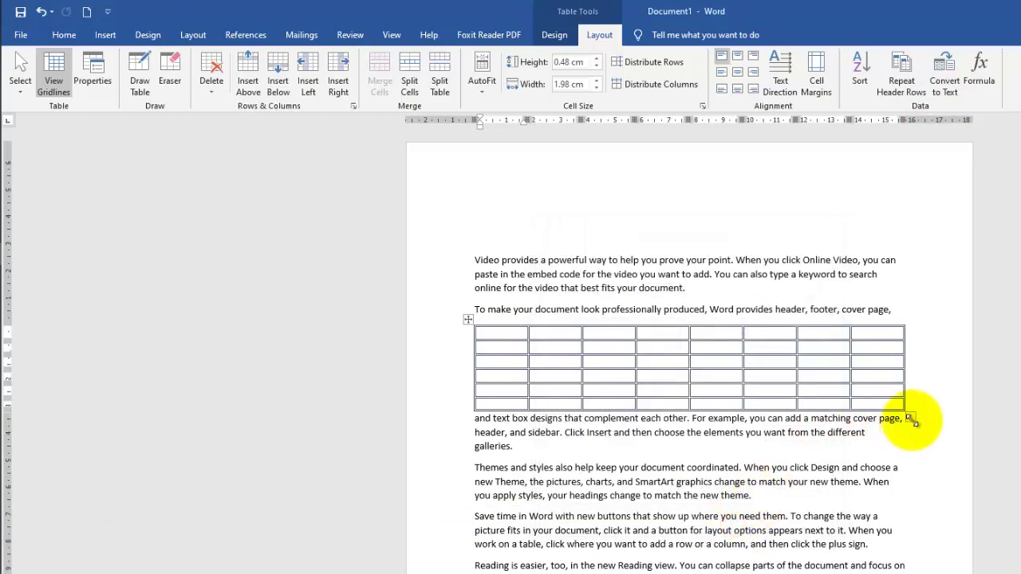
Narrow the table to columns about 1.16 cm wide and center it with text wrapping around it
left_click_drag(909, 421, 724, 408)
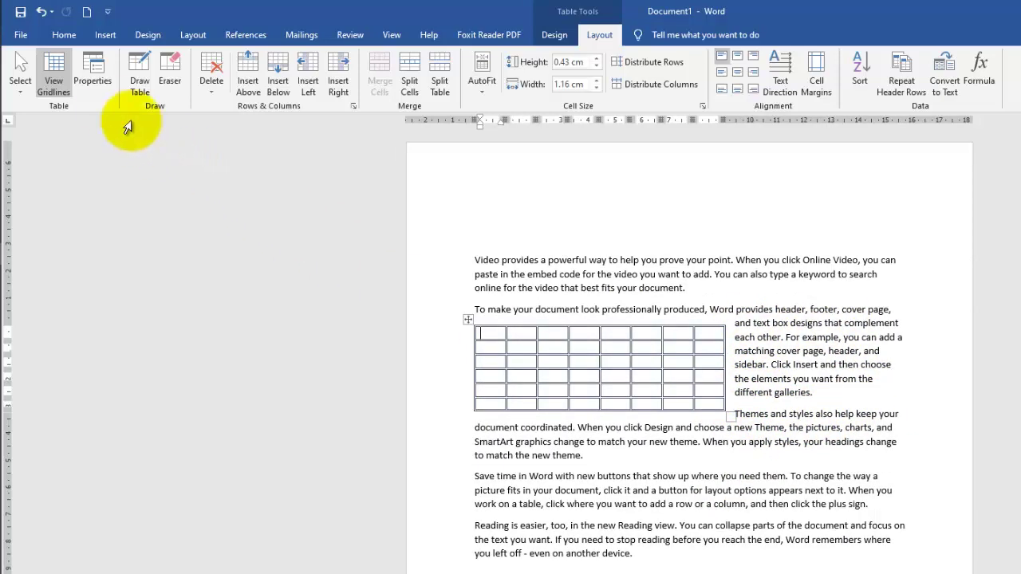
left_click(93, 83)
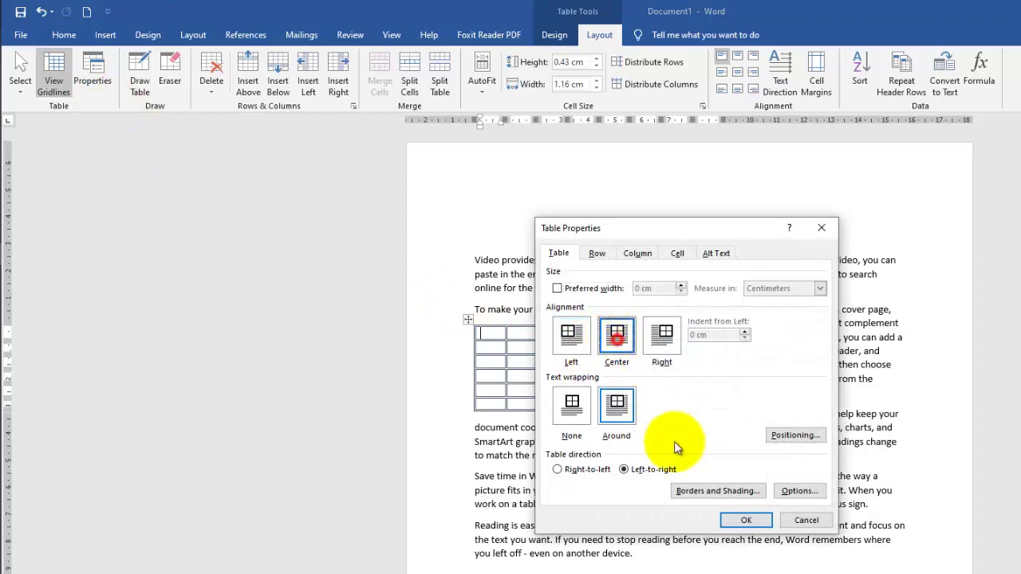
left_click(744, 520)
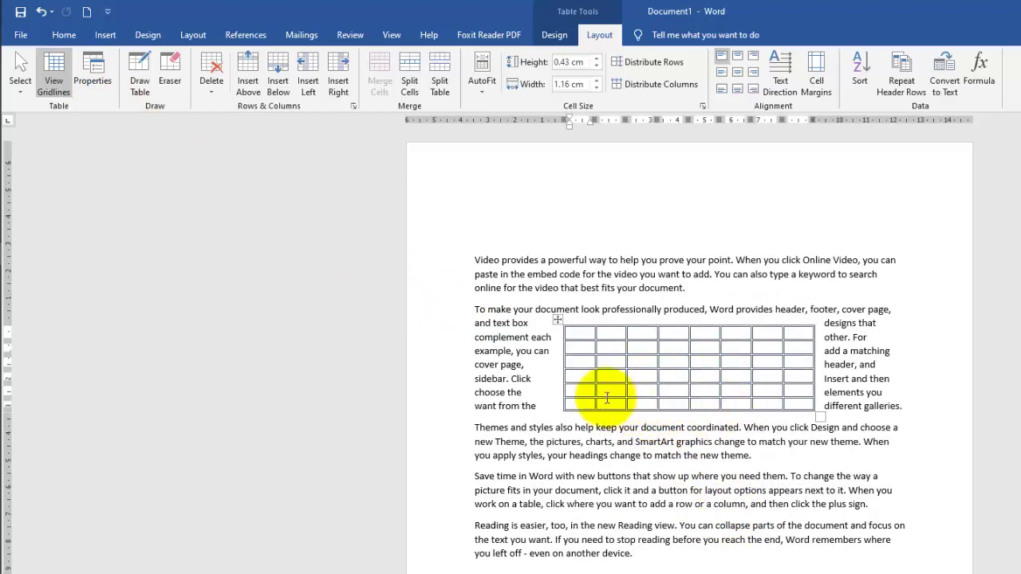
Set the table's text wrapping to None and its alignment to Left in Table Properties
left_click(98, 86)
left_click(571, 406)
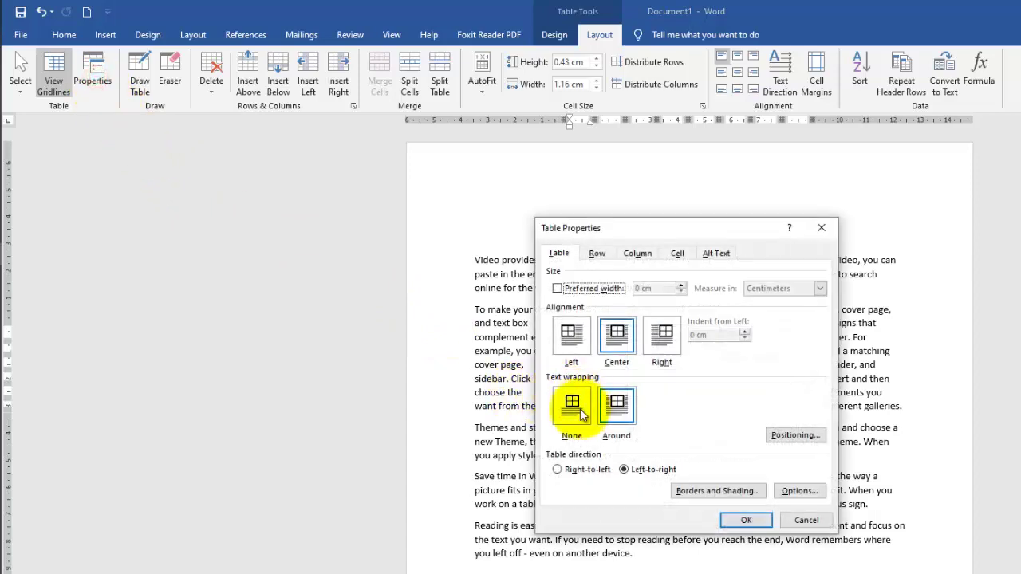
left_click(571, 335)
left_click(746, 519)
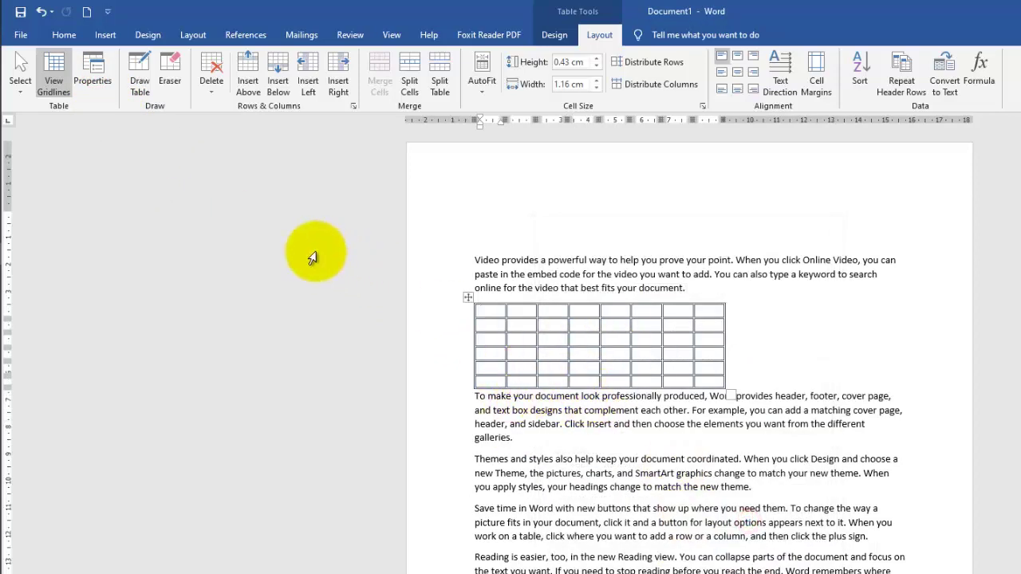
Draw a table about 11.62 cm by 2.99 cm below the paragraphs and divide it with one vertical and one horizontal line
left_click(142, 91)
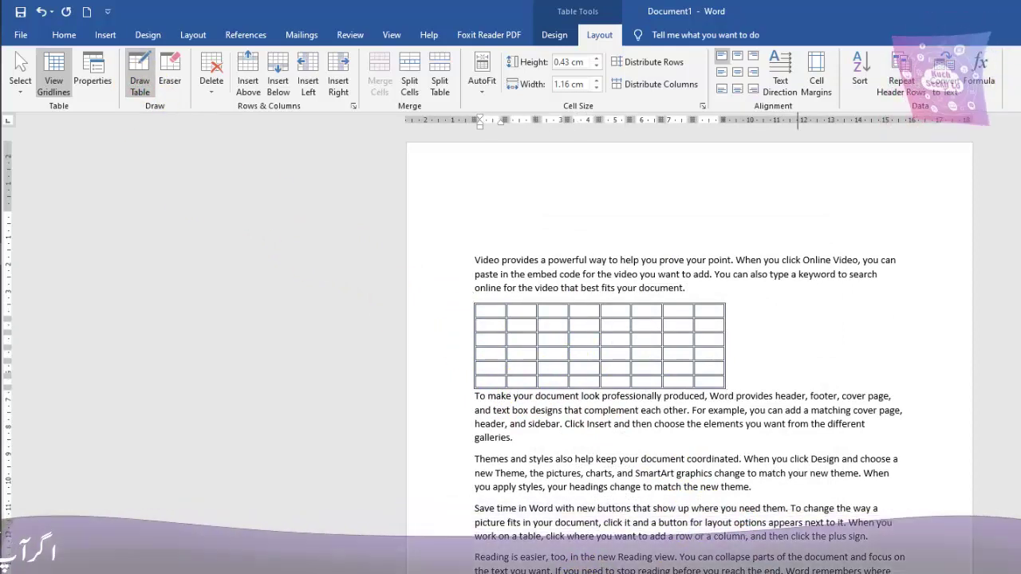
left_click_drag(483, 567, 796, 573)
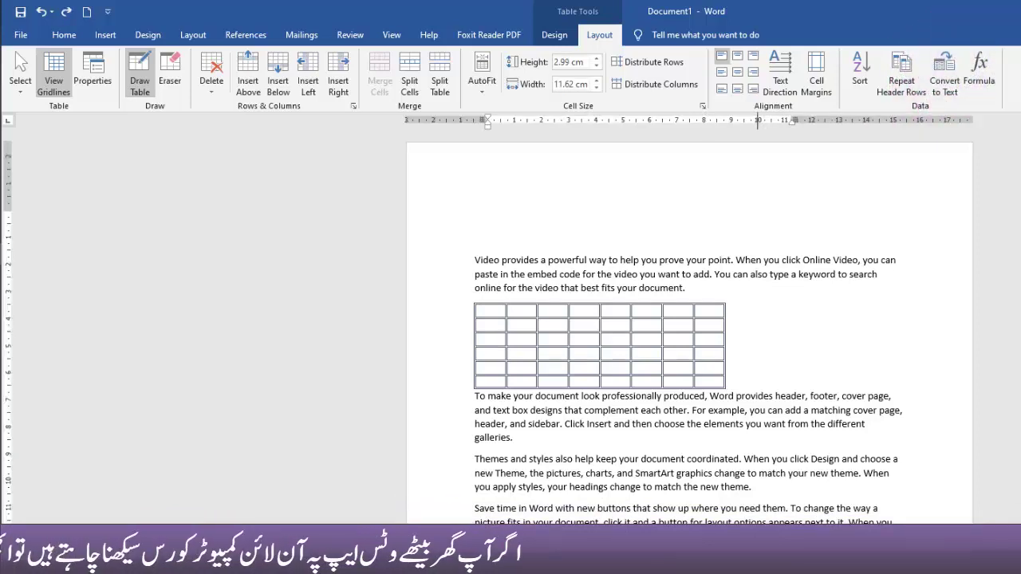
left_click_drag(755, 538, 755, 571)
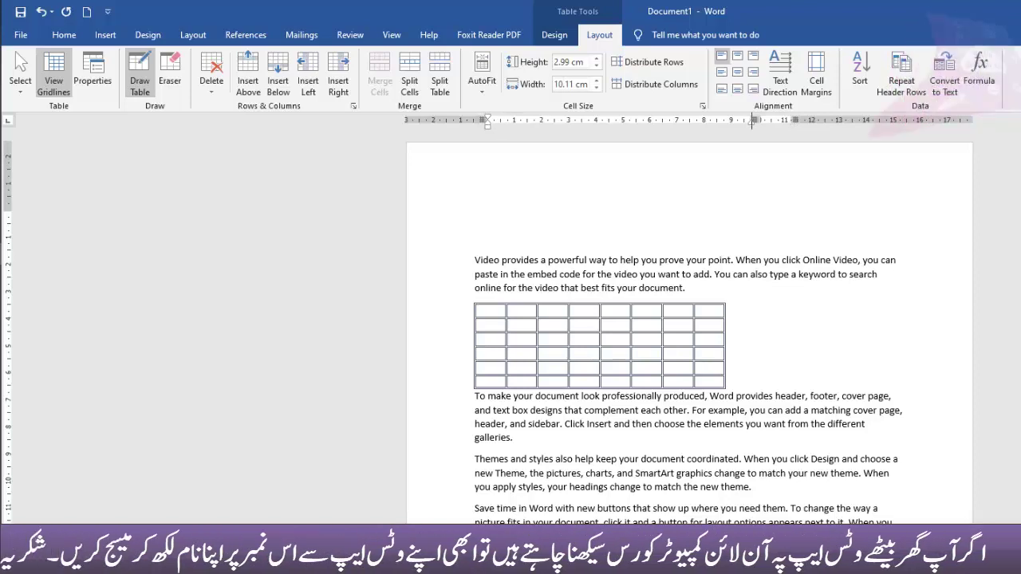
left_click_drag(611, 558, 644, 558)
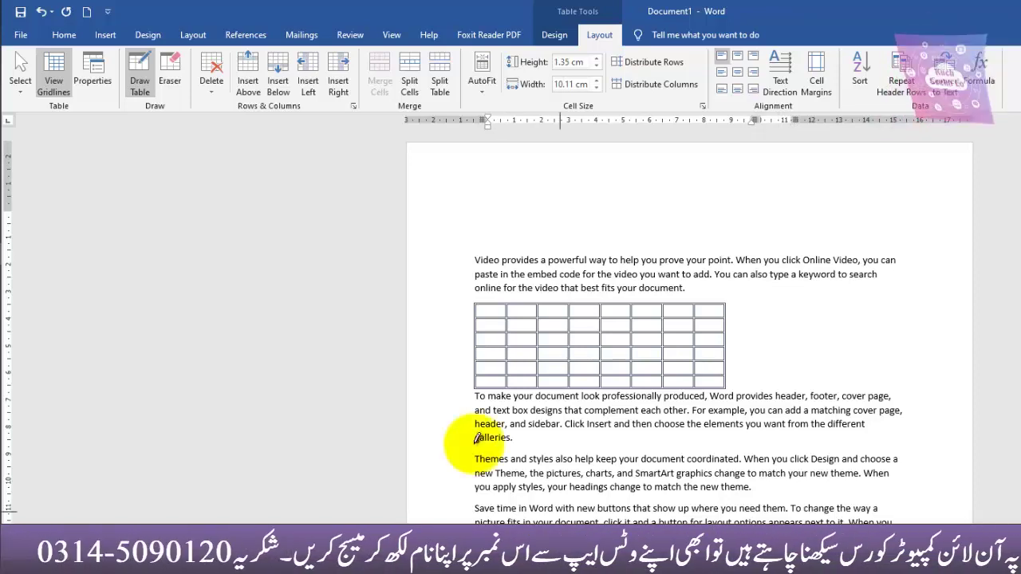
Erase the hand-drawn table below the paragraphs with the Eraser
left_click(169, 84)
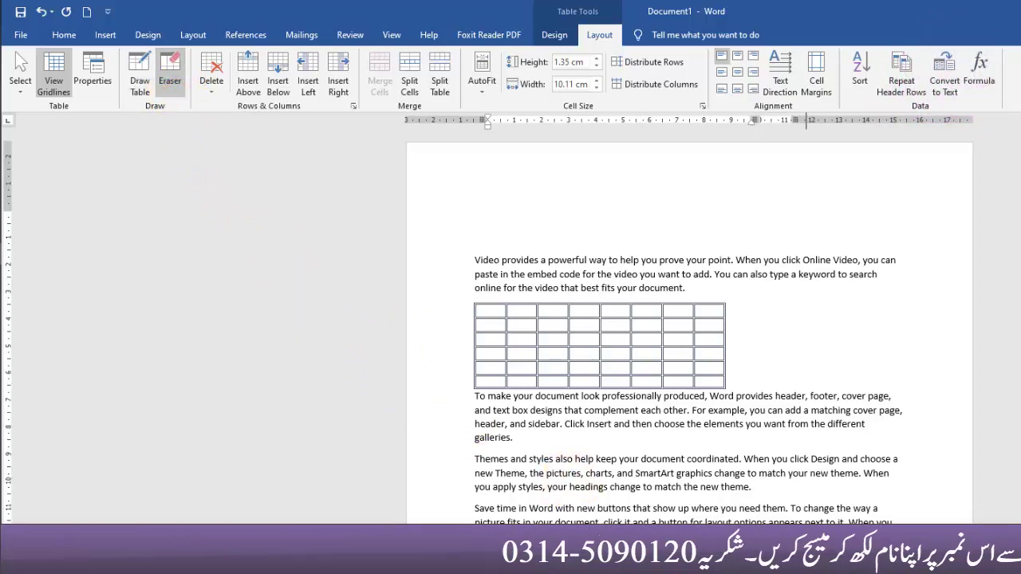
left_click(754, 559)
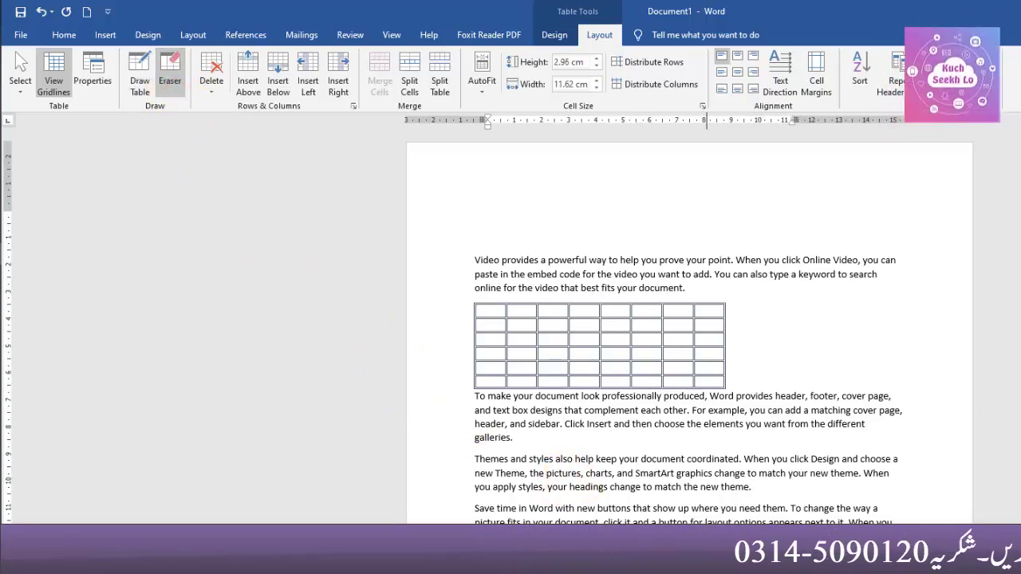
left_click(710, 559)
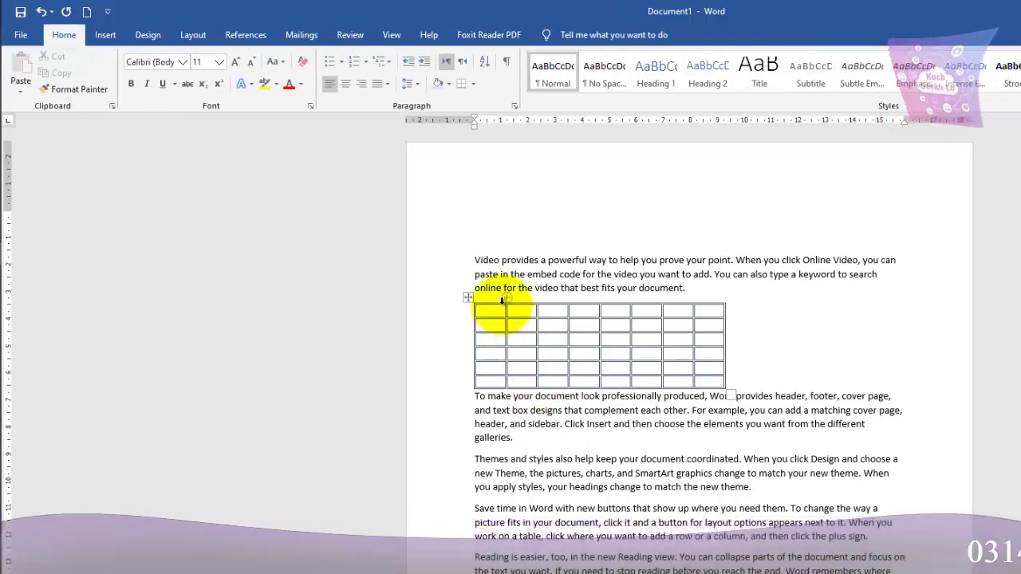
Delete the first cell of the table between the paragraphs with the Shift cells left option
left_click(496, 311)
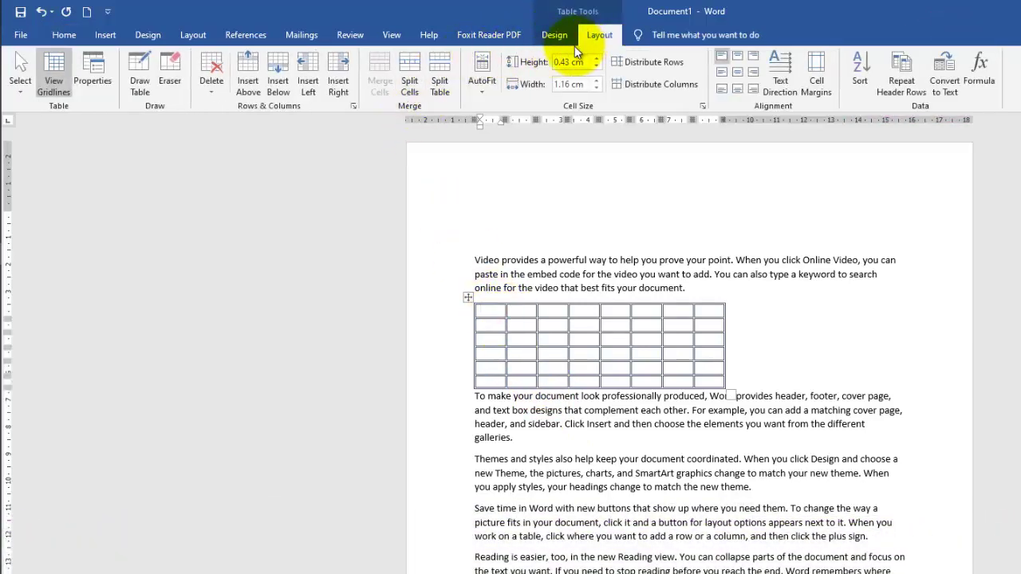
left_click(209, 86)
left_click(239, 119)
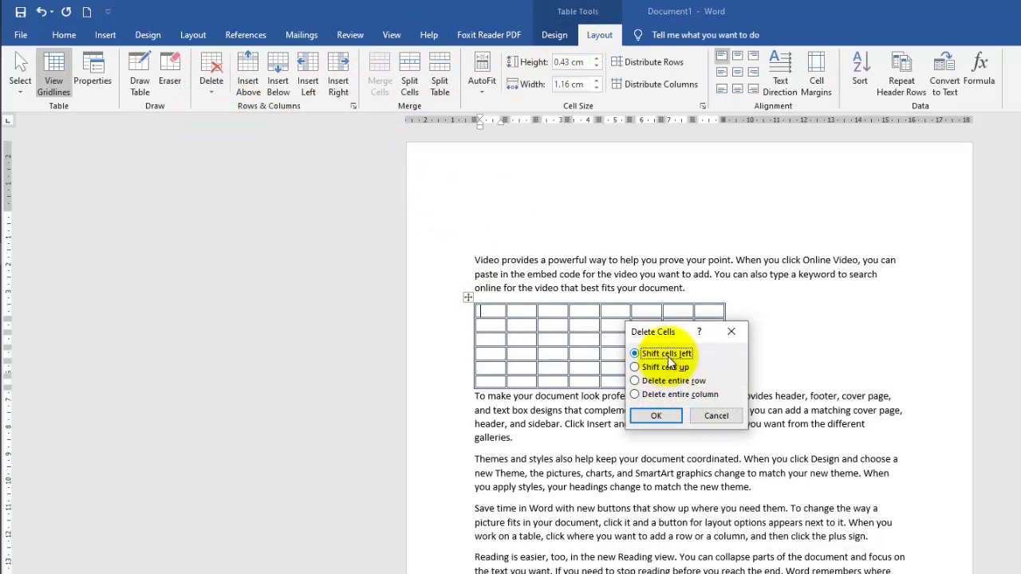
left_click(655, 414)
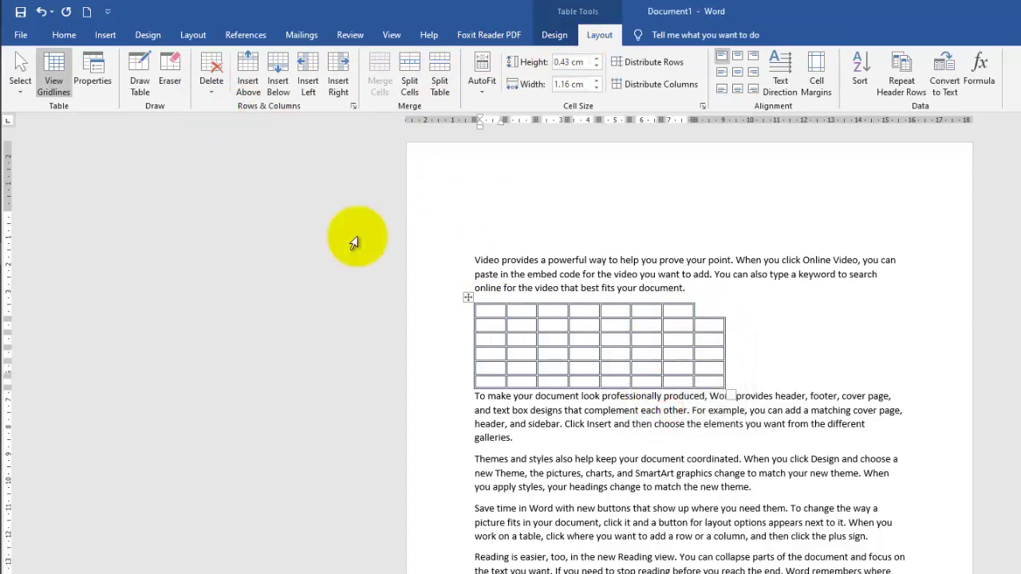
Delete the table's first column and its first row
left_click(206, 92)
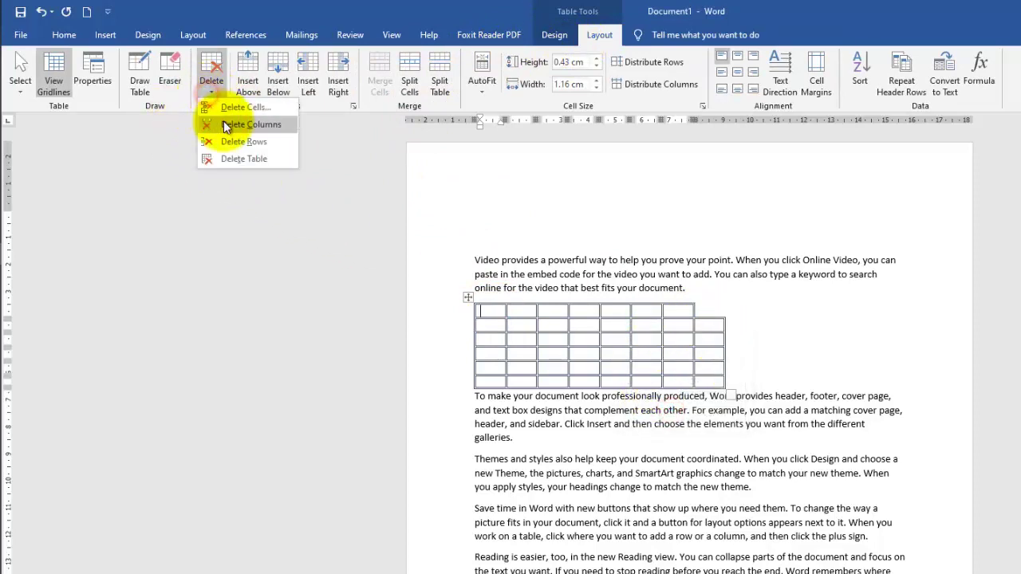
left_click(224, 121)
left_click(200, 86)
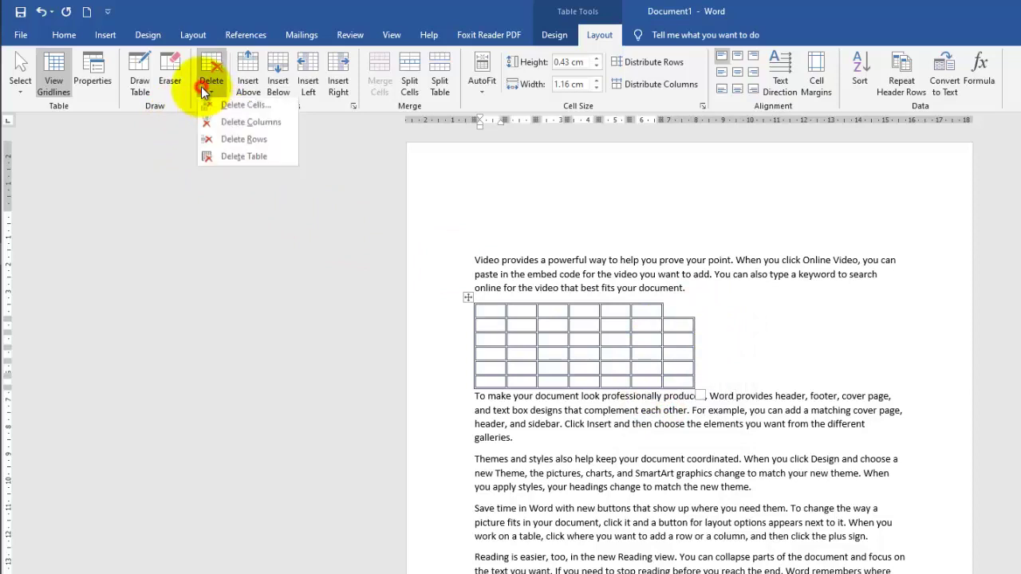
left_click(231, 138)
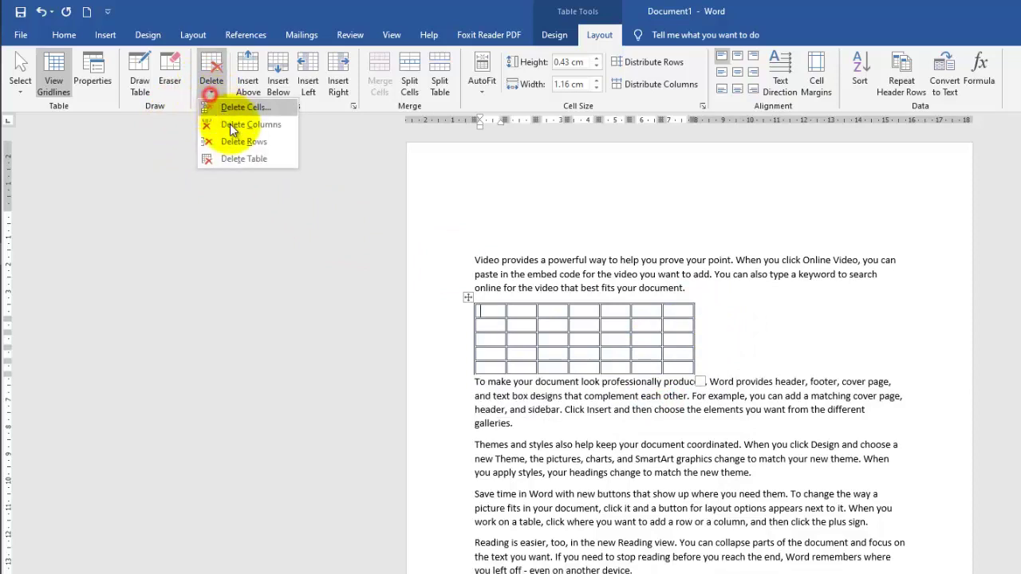
Delete the entire table and clear all remaining text from the document
left_click(250, 162)
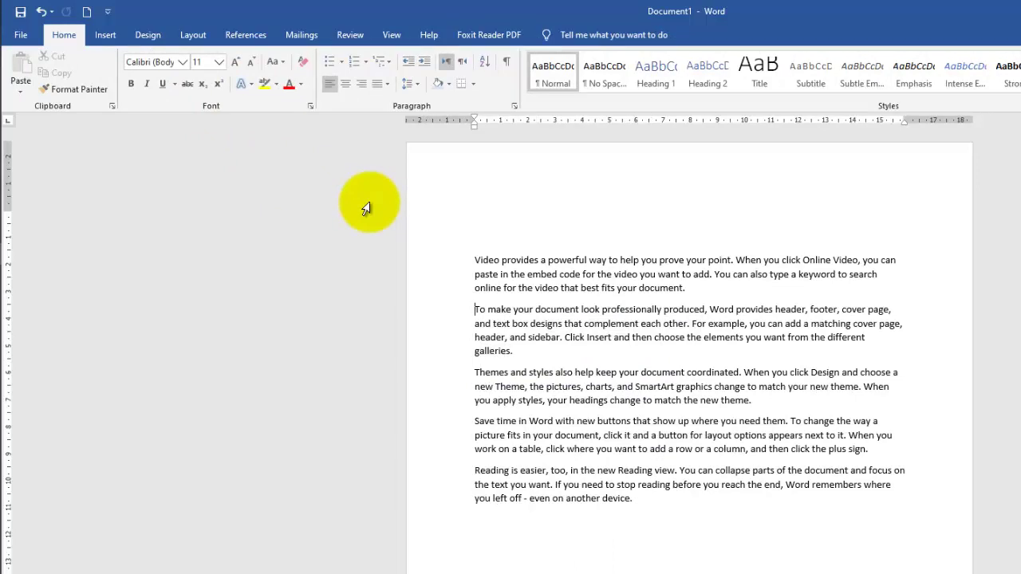
key("ctrl+a")
key("Delete")
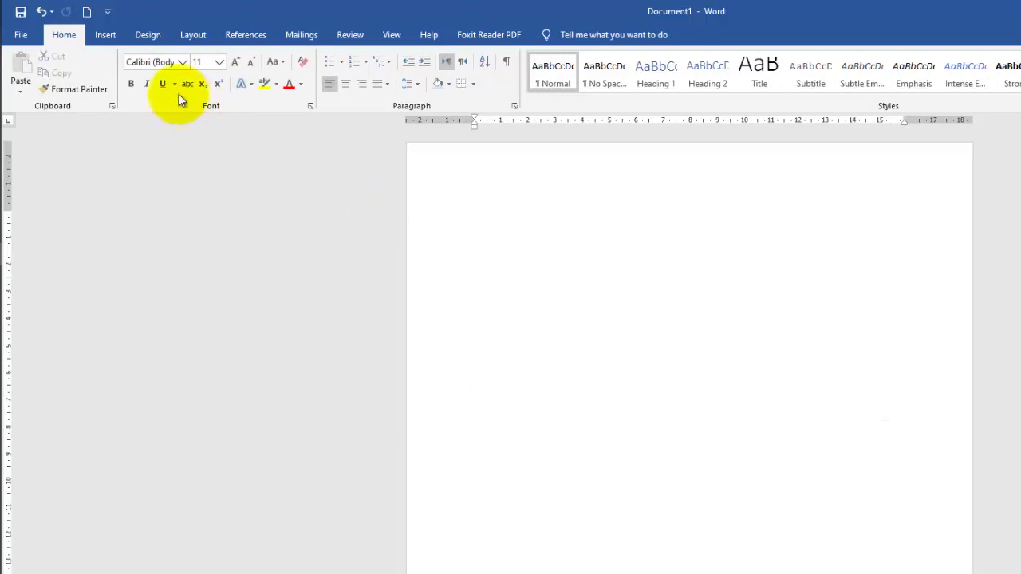
Insert a new table with eight columns and six rows in the empty document
left_click(106, 36)
left_click(121, 69)
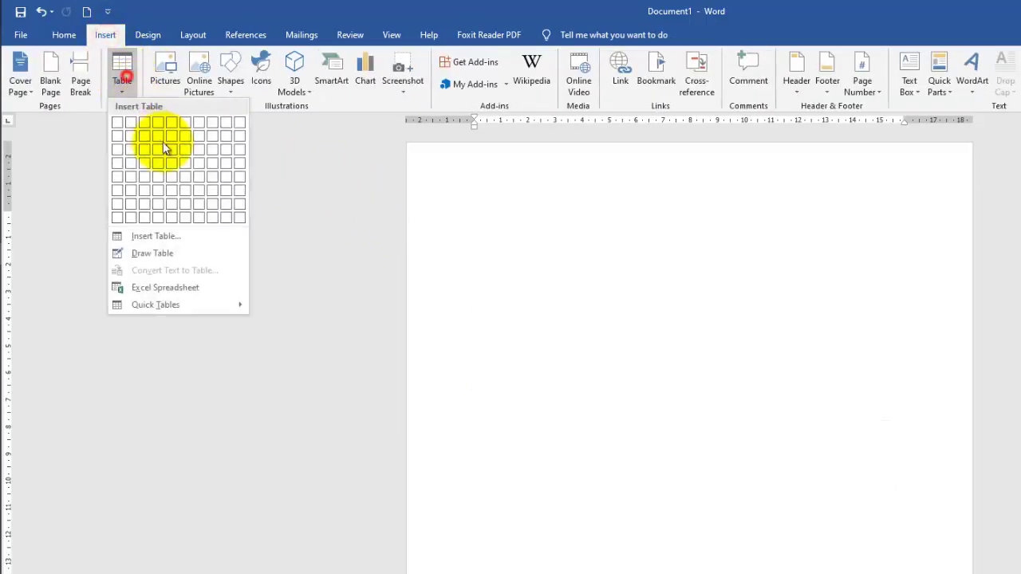
left_click(218, 191)
Insert one row above the table's first row and another row directly below the new top row
left_click(599, 35)
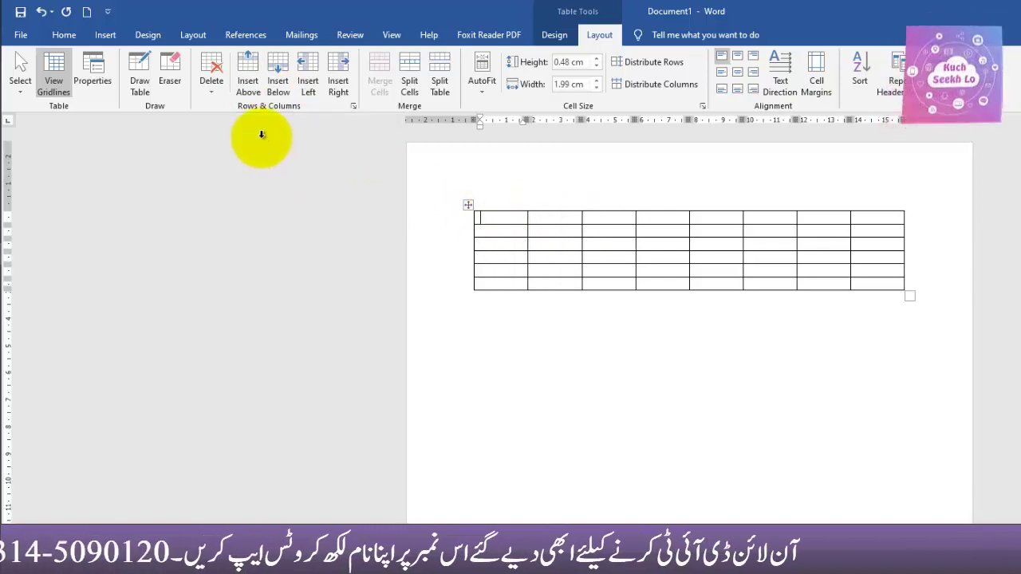
left_click(251, 90)
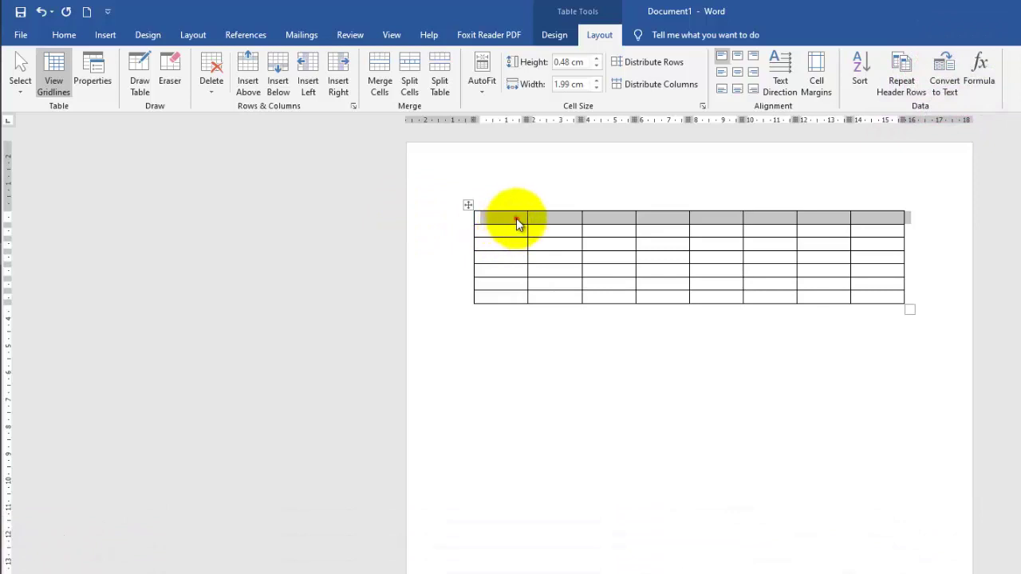
left_click(517, 222)
left_click(278, 86)
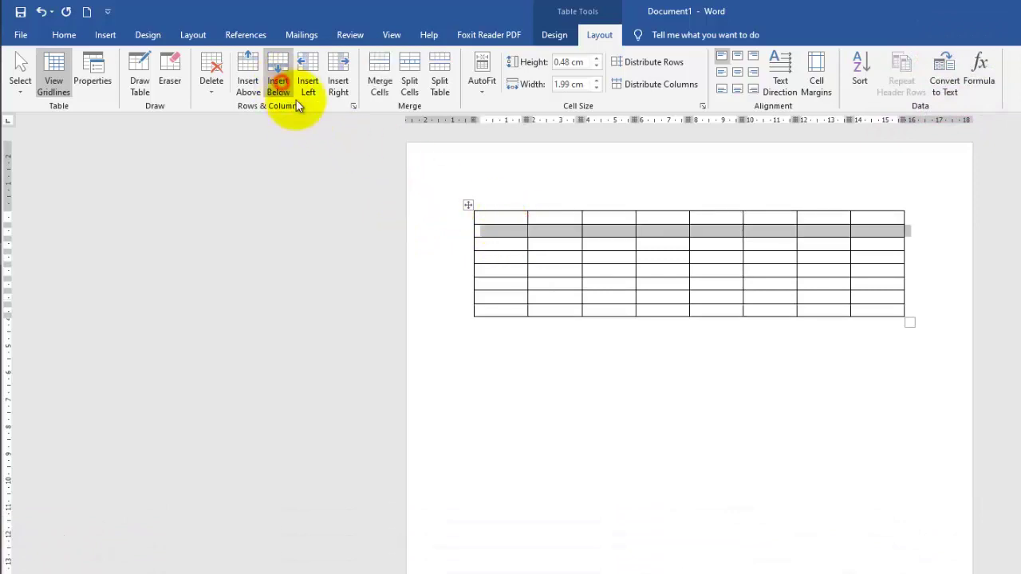
Insert one column to the left of the first column and another to the right of the second column
left_click(513, 218)
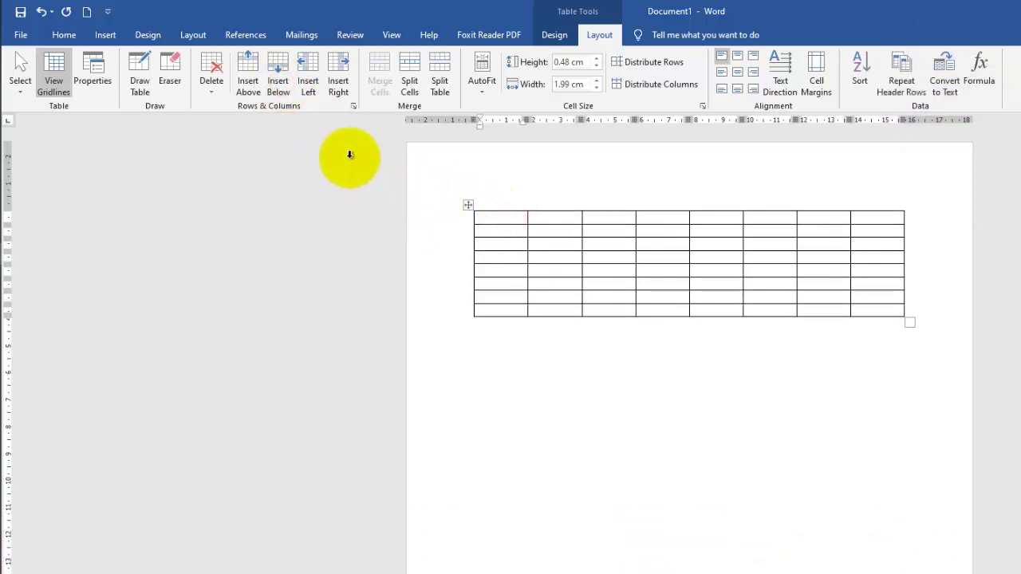
left_click(307, 89)
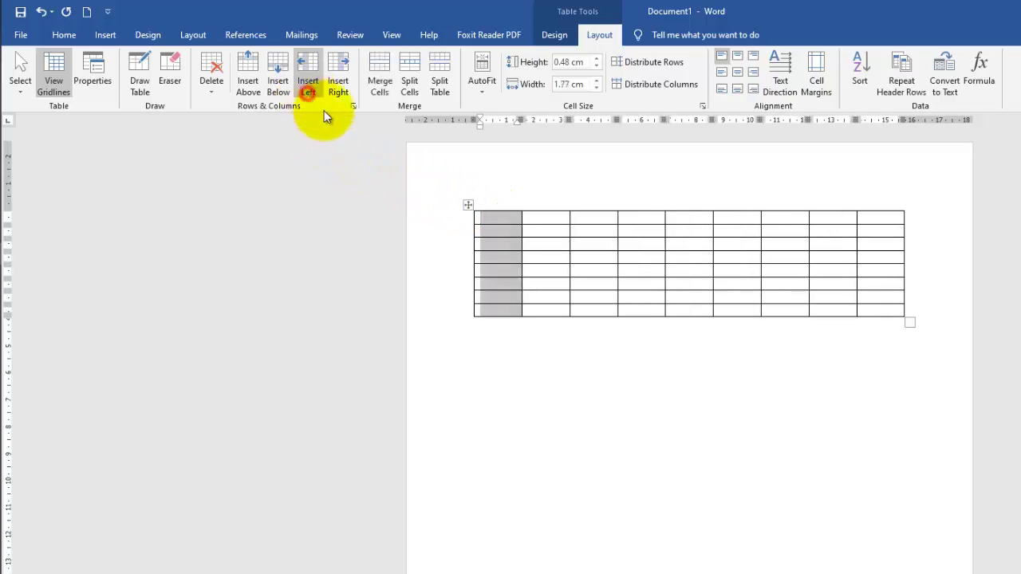
left_click(551, 217)
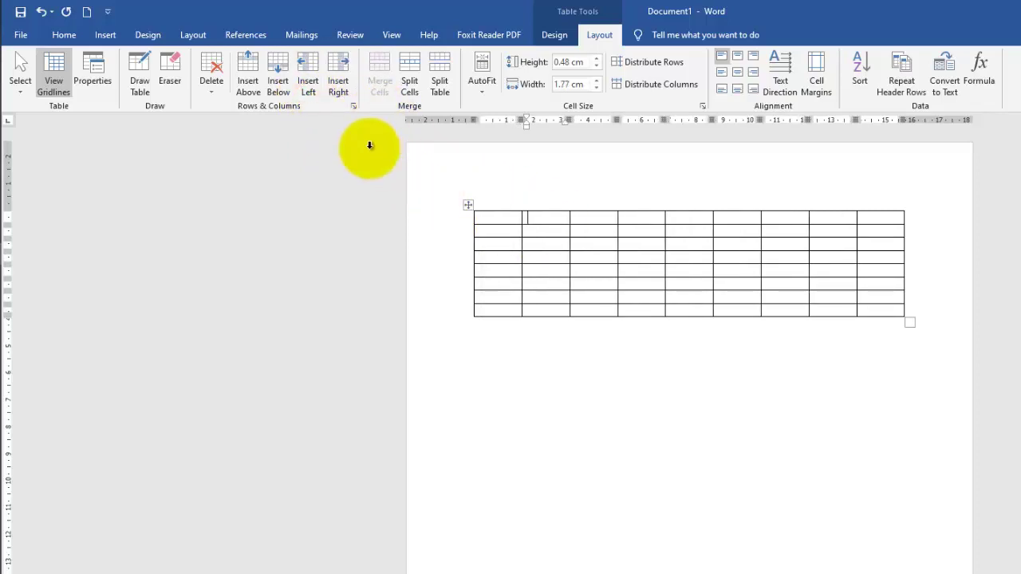
left_click(340, 91)
Merge the four cells spanning the second and third columns in the table's first two rows
left_click(534, 221)
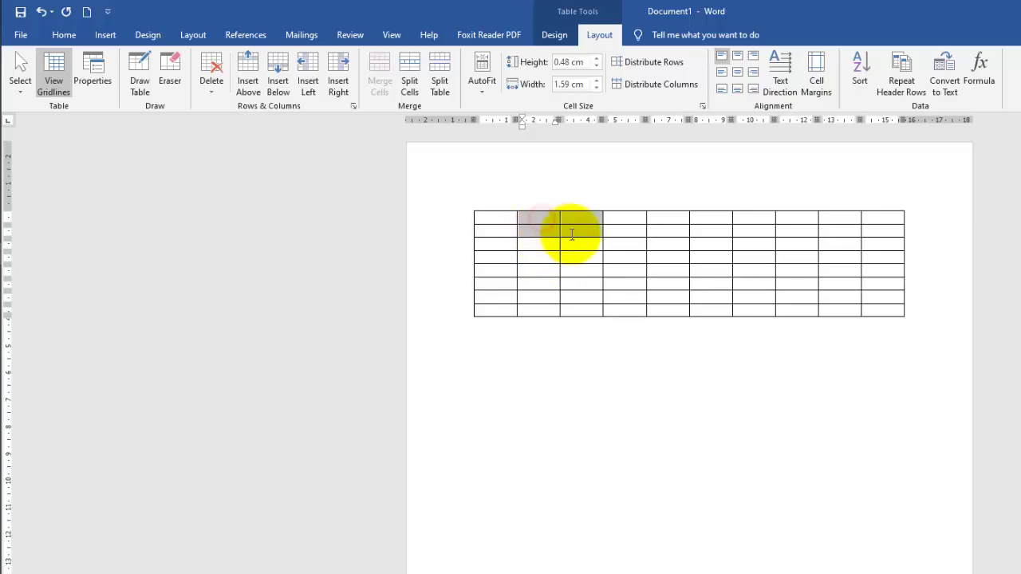
left_click_drag(571, 234, 577, 234)
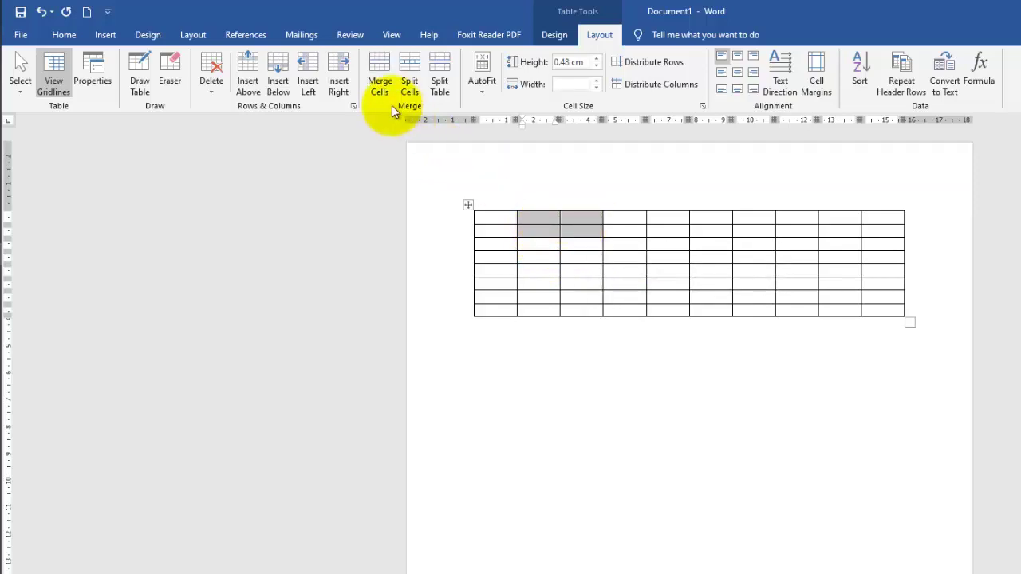
left_click(382, 93)
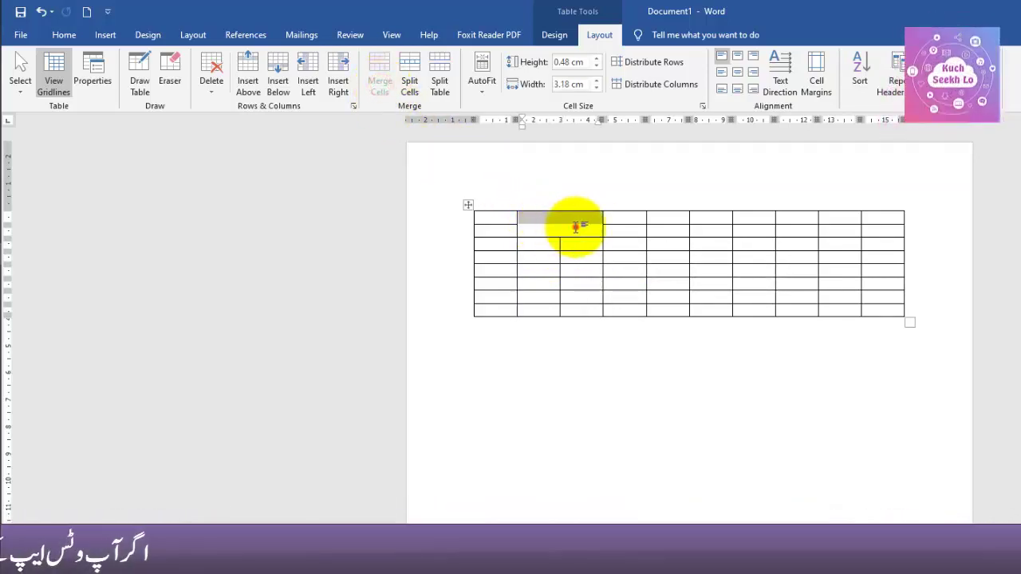
Split the merged cell into three columns and one row
left_click(576, 225)
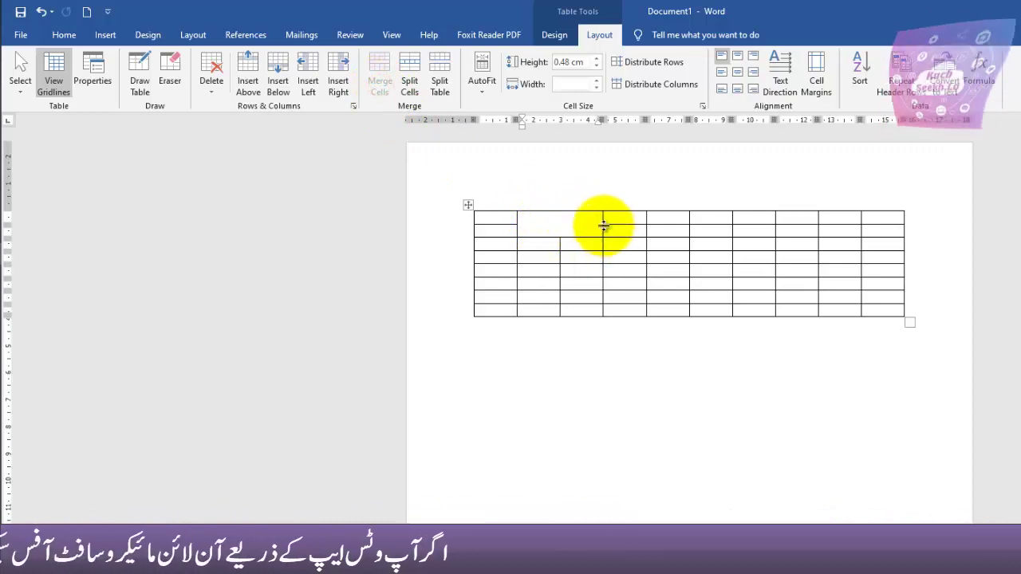
left_click(409, 84)
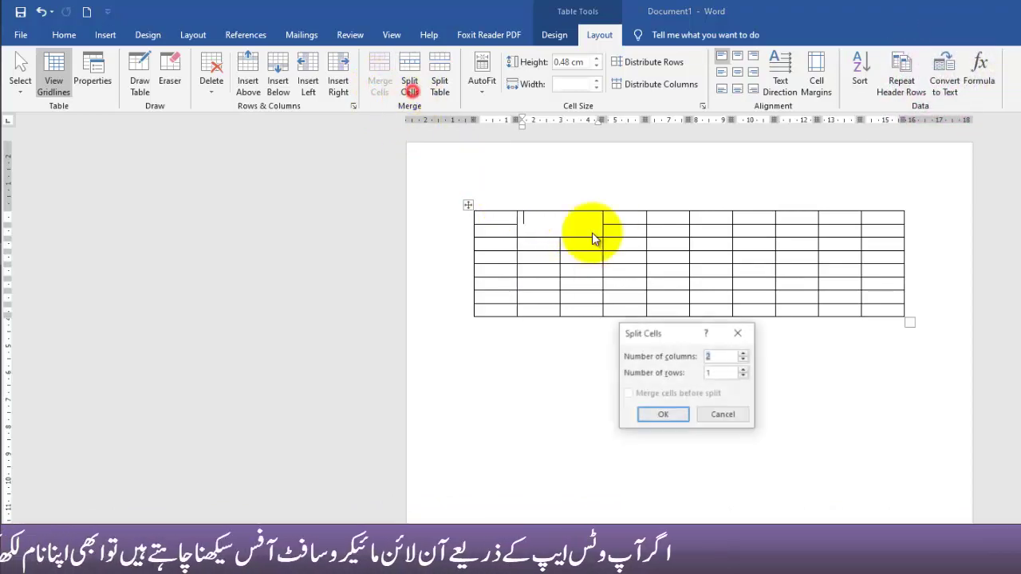
left_click(744, 353)
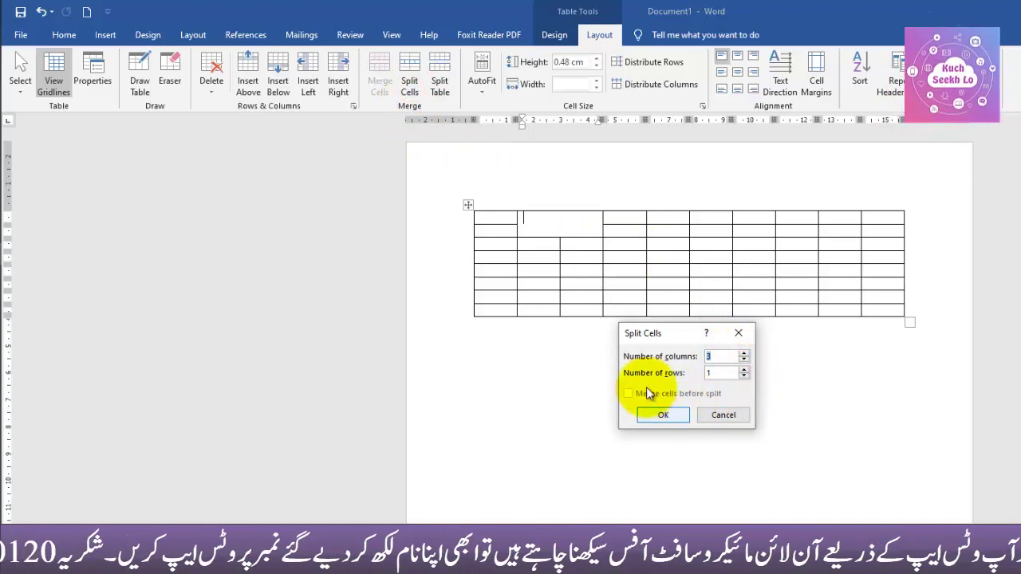
left_click(683, 414)
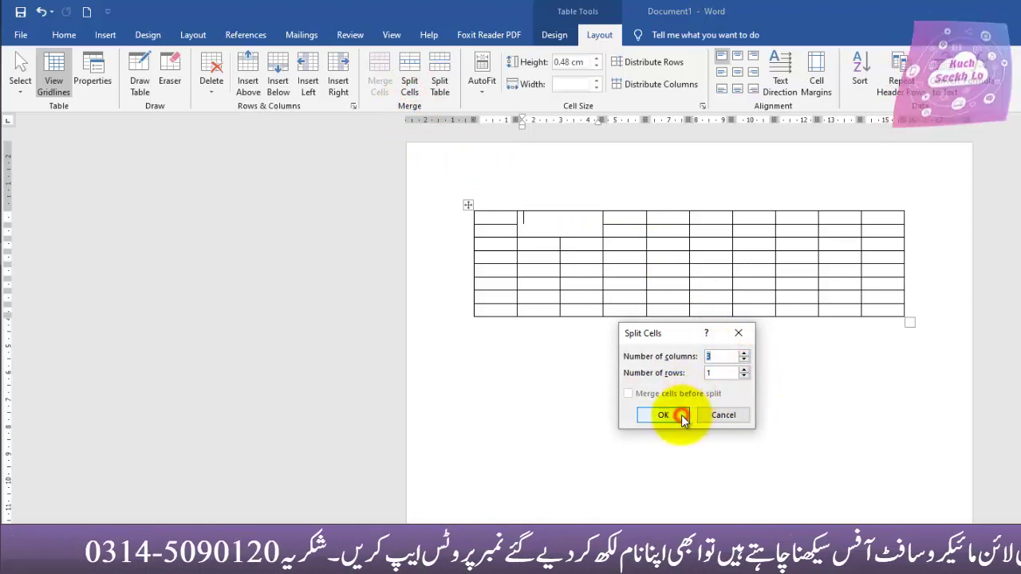
left_click(584, 249)
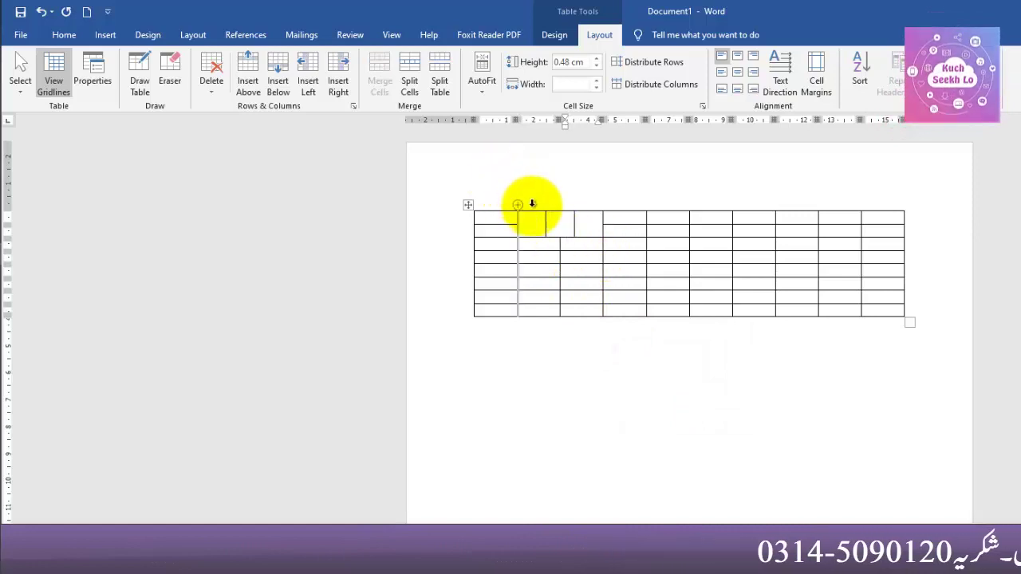
Split the table above its third row and AutoFit the lower table to its contents
left_click(438, 85)
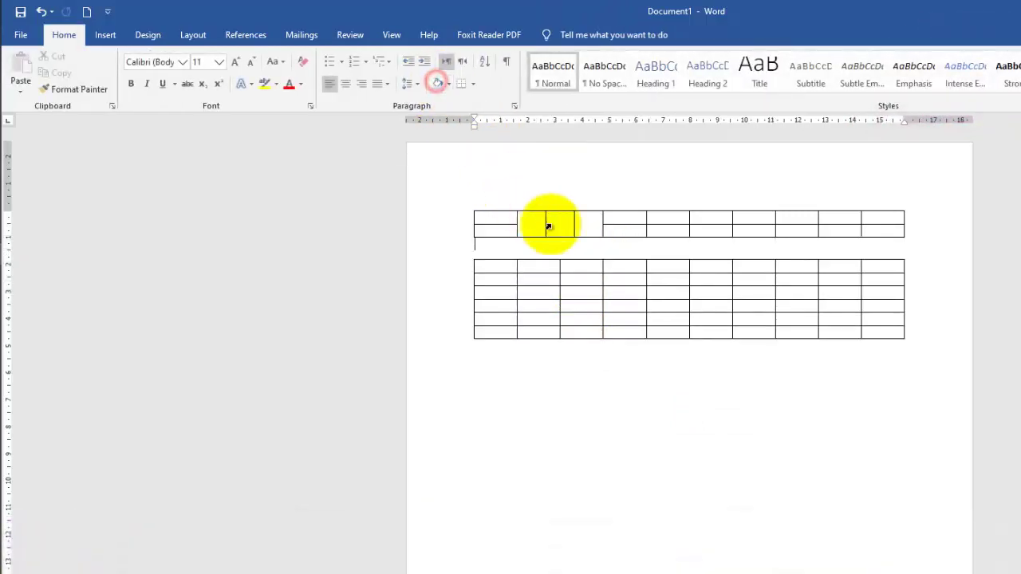
left_click(545, 264)
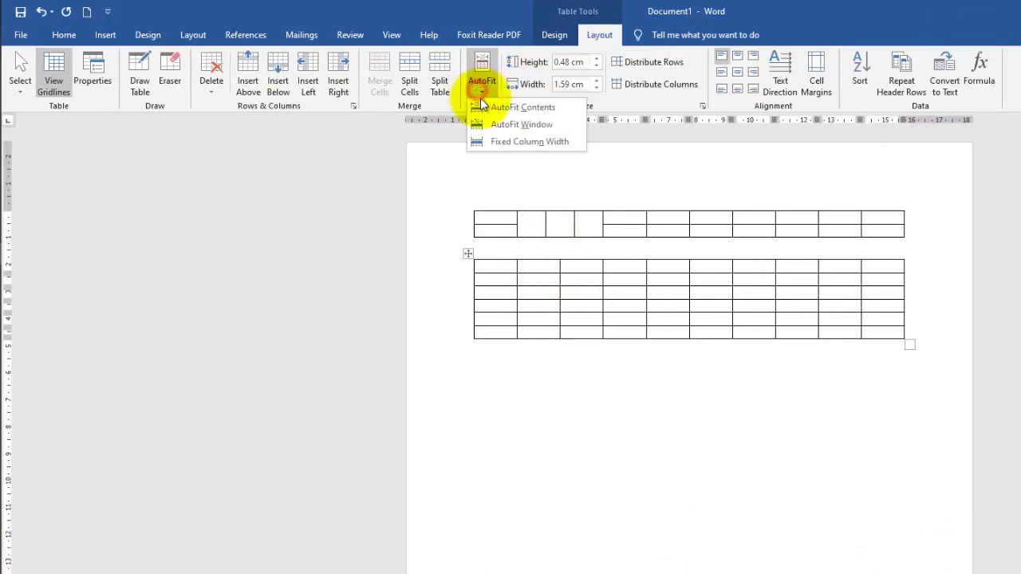
left_click(492, 108)
Enter "fdsfsd" in the second cell of the lower table's first row and AutoFit that table to the window
type("fds")
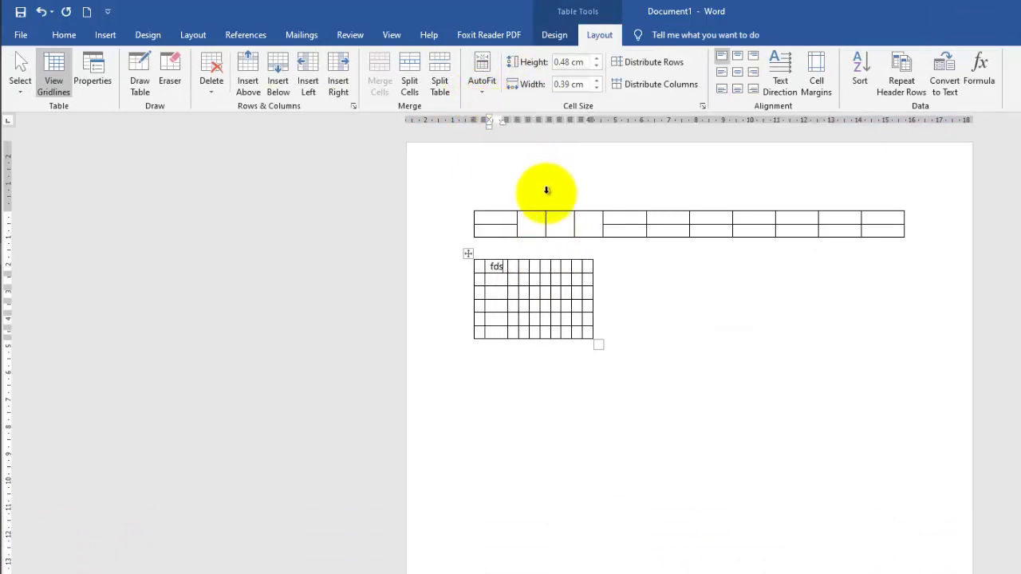
type("fsd")
left_click(483, 93)
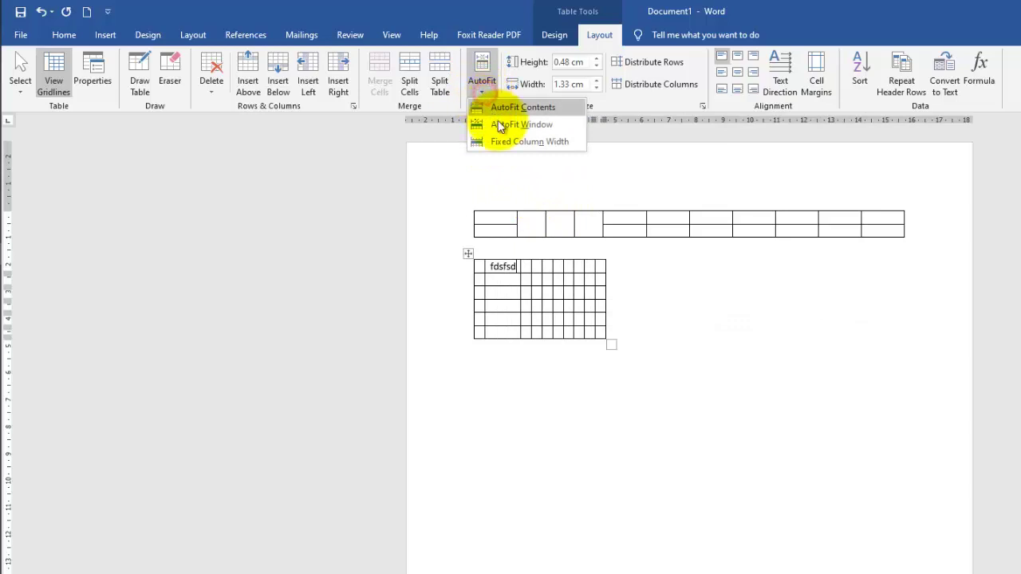
left_click(500, 125)
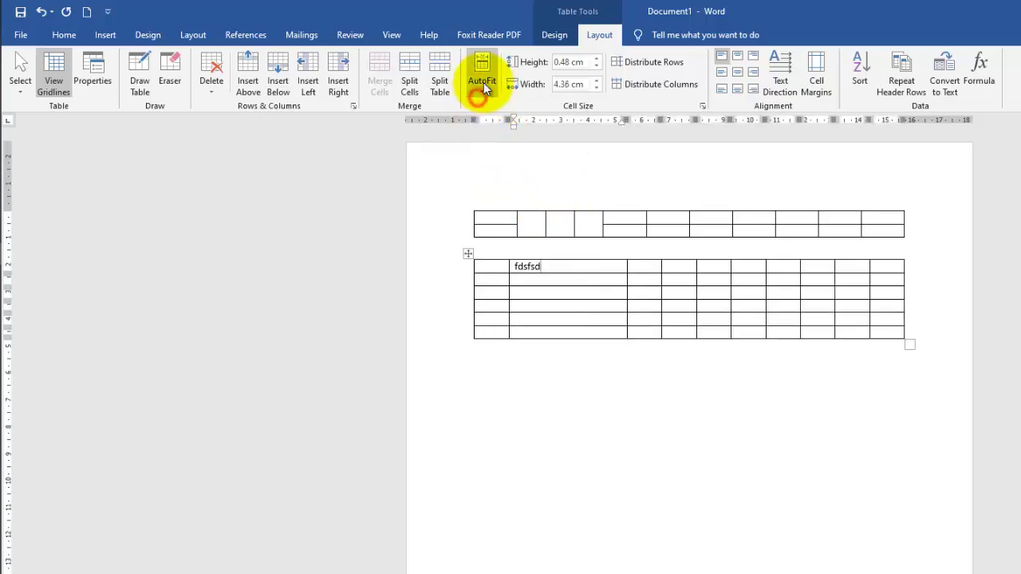
left_click(483, 88)
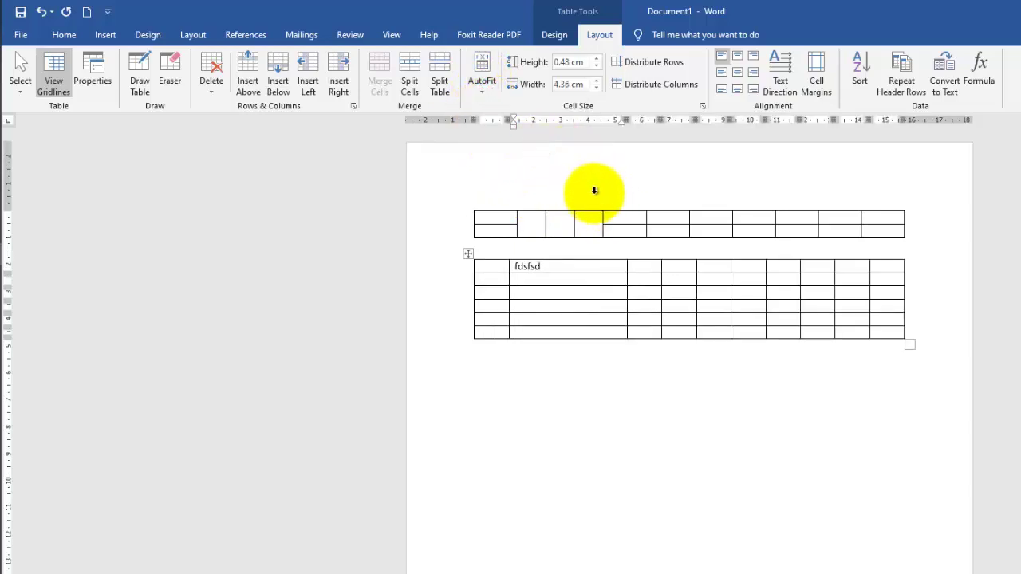
Set the row height to 0.7 cm and the column width to 4.7 cm for the "fdsfsd" cell
left_click(596, 60)
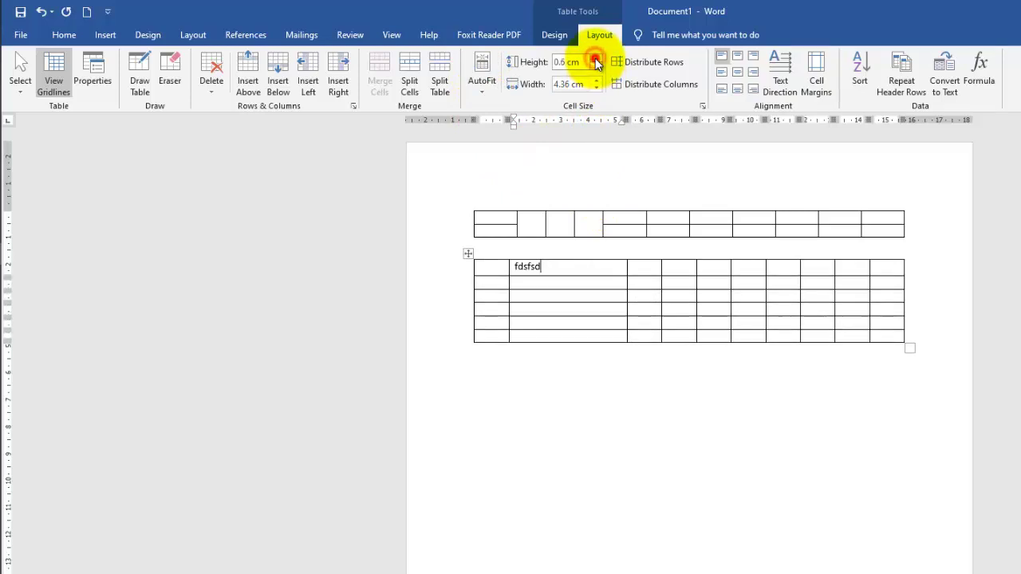
left_click(595, 61)
left_click(596, 83)
left_click(596, 84)
left_click(596, 84)
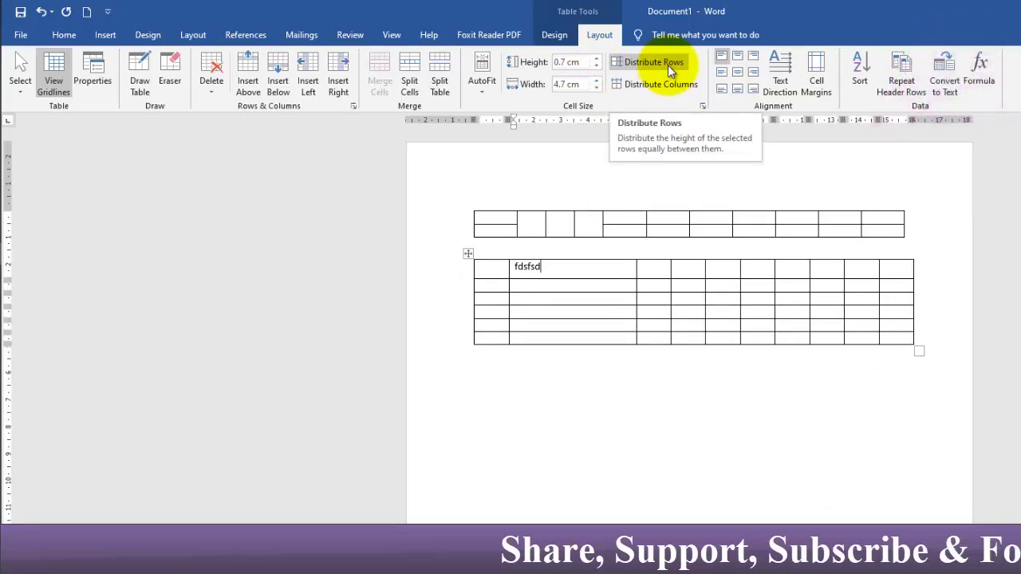
Distribute the lower table's rows and columns evenly
left_click(667, 66)
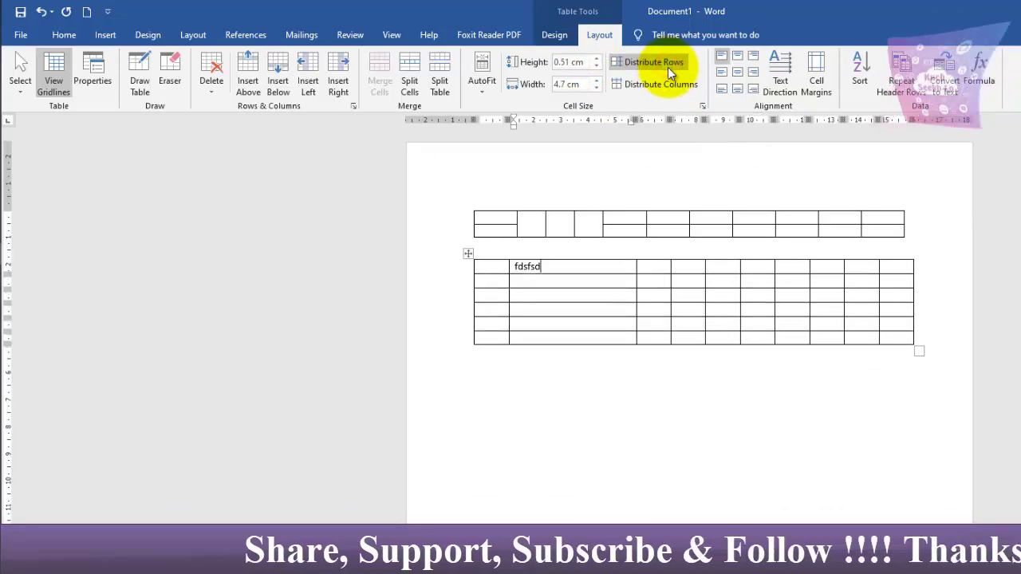
left_click(667, 82)
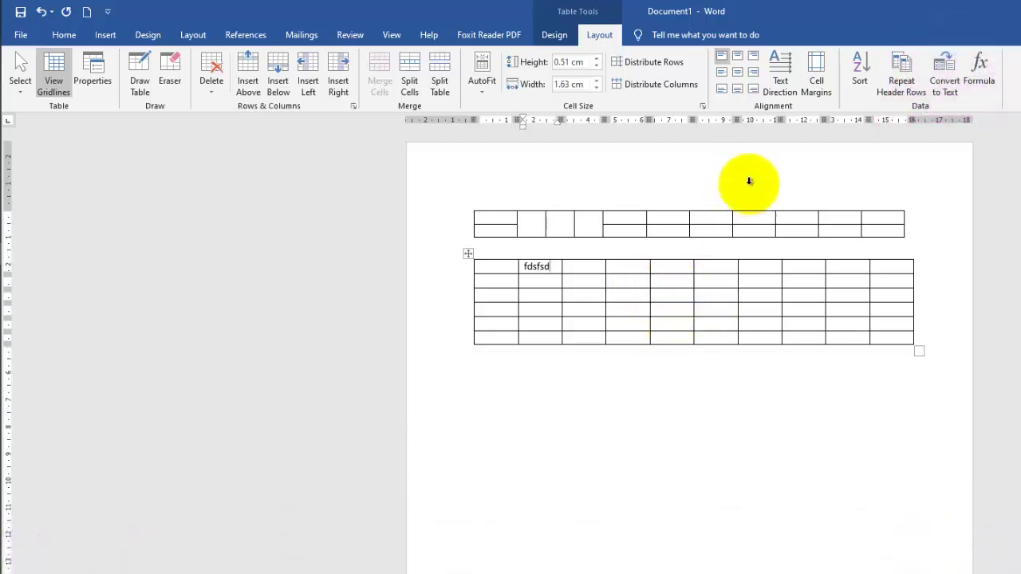
Cycle the text direction of the "fdsfsd" cell back to horizontal and centre its text both vertically and horizontally
left_click(778, 82)
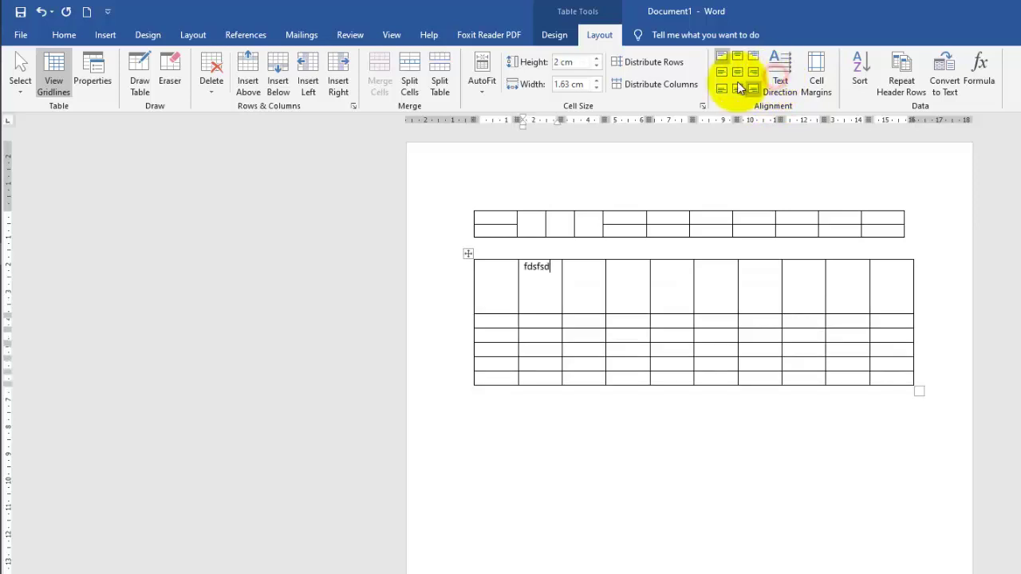
left_click(736, 76)
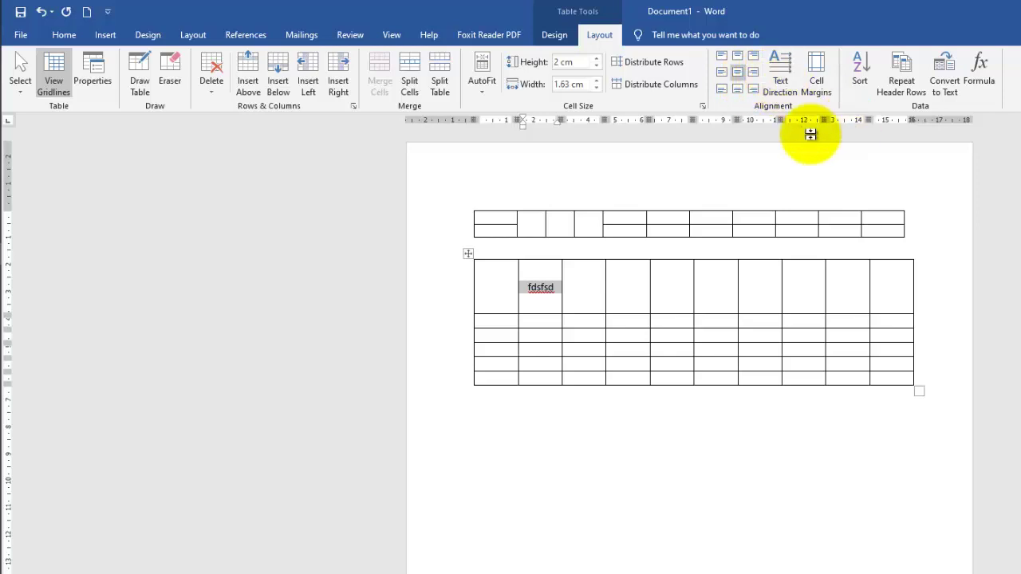
Set the lower table's default top cell margin to 0.25 cm and increase its default bottom cell margin
left_click(815, 81)
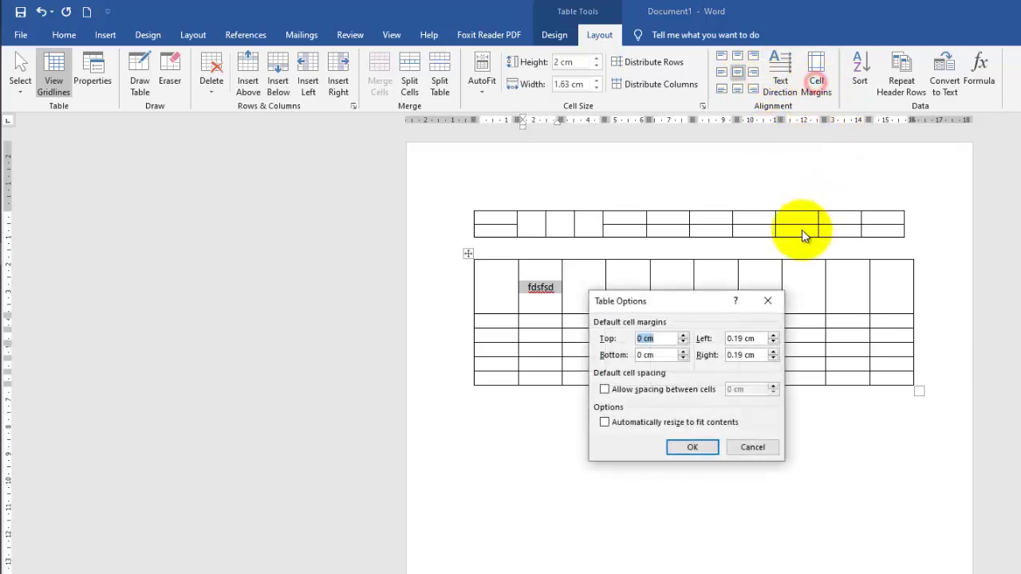
left_click(683, 351)
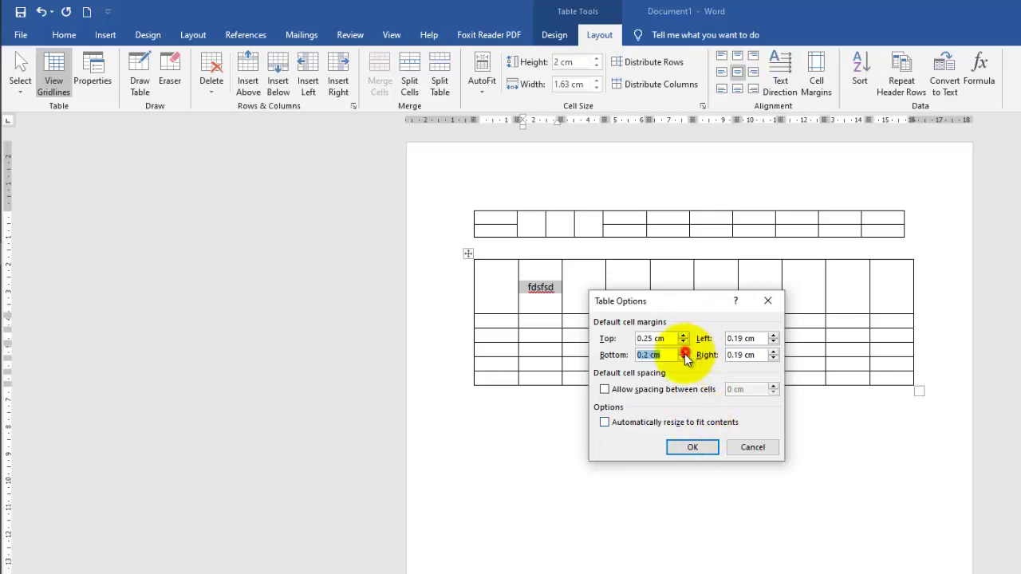
left_click(712, 447)
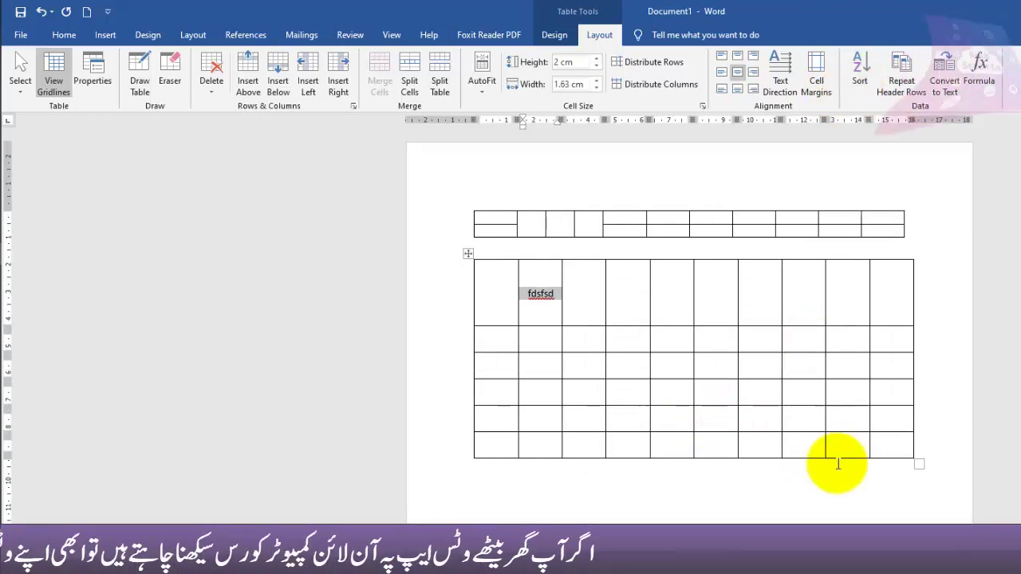
Delete both tables from the document
left_click_drag(501, 311, 438, 228)
key("BackSpace")
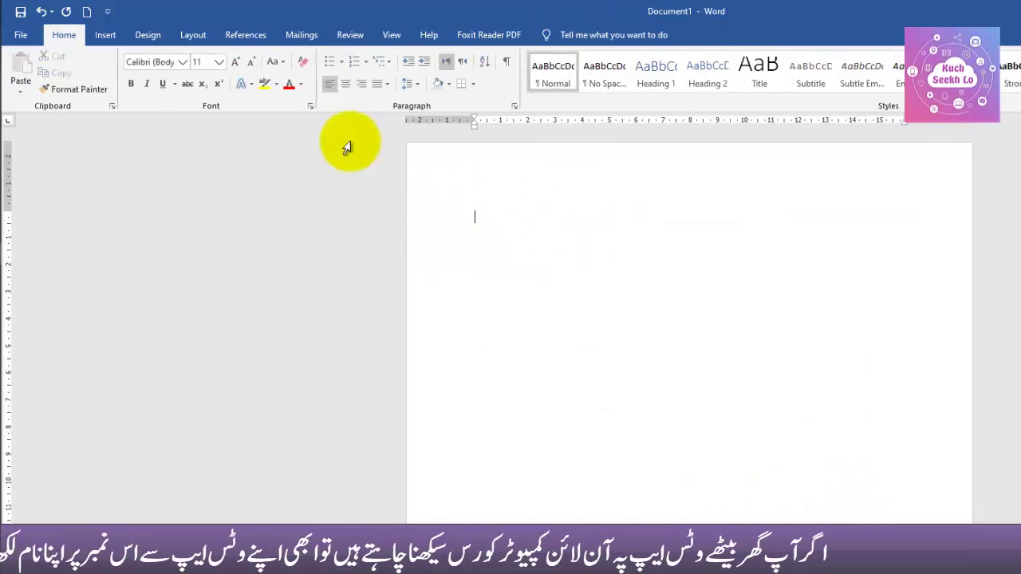
Insert a new table with seven columns and five rows
left_click(105, 34)
left_click(122, 72)
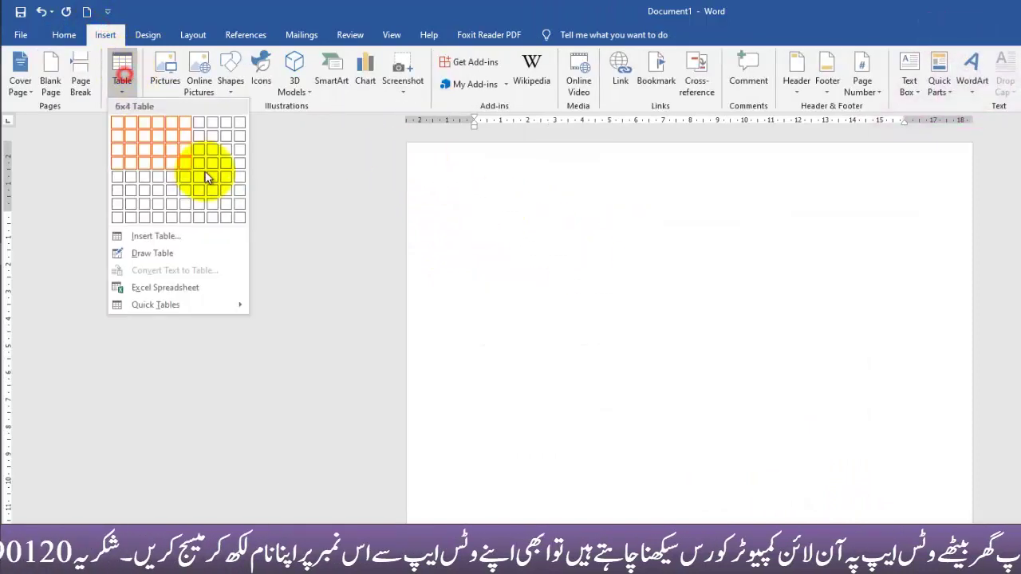
left_click(199, 185)
Fill the first column from top to bottom with the numbers 1, 2, 3, 4 and 5
type("1")
key("Down")
type("2")
key("Down")
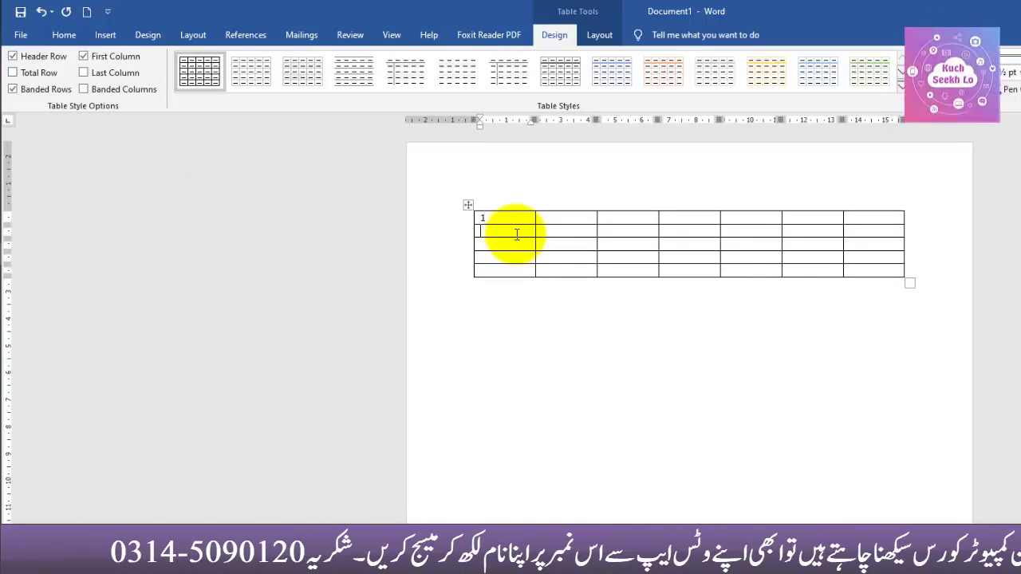
type("3")
key("Down")
type("4")
key("Down")
type("5")
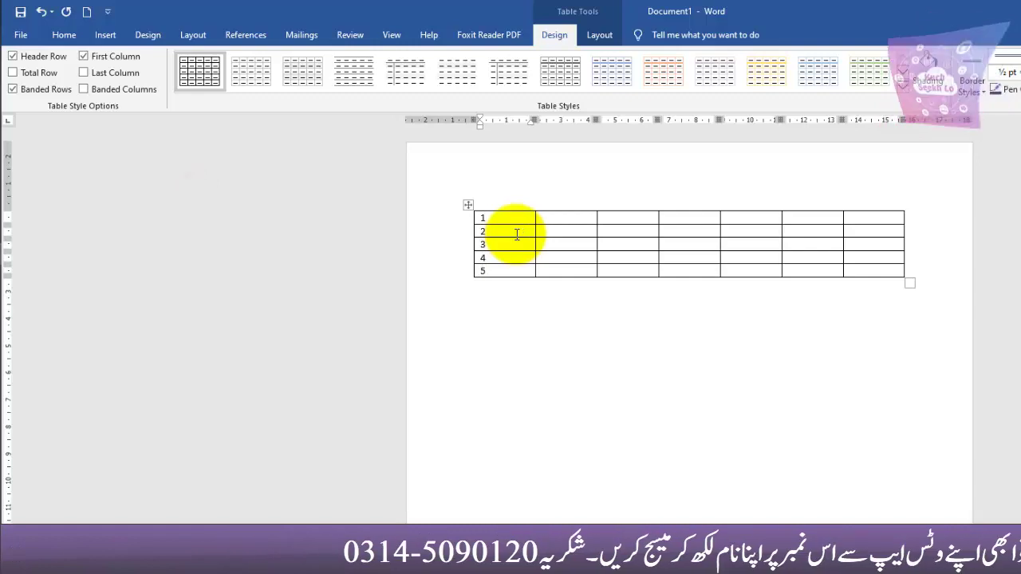
Sort the whole table by its first column as numbers in descending order, without a header row
left_click(466, 205)
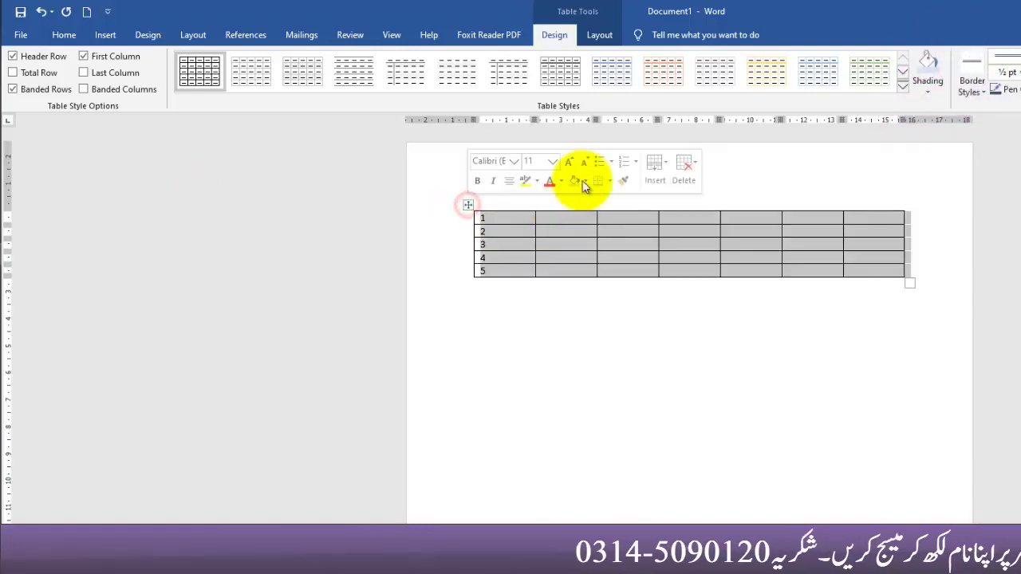
left_click(605, 34)
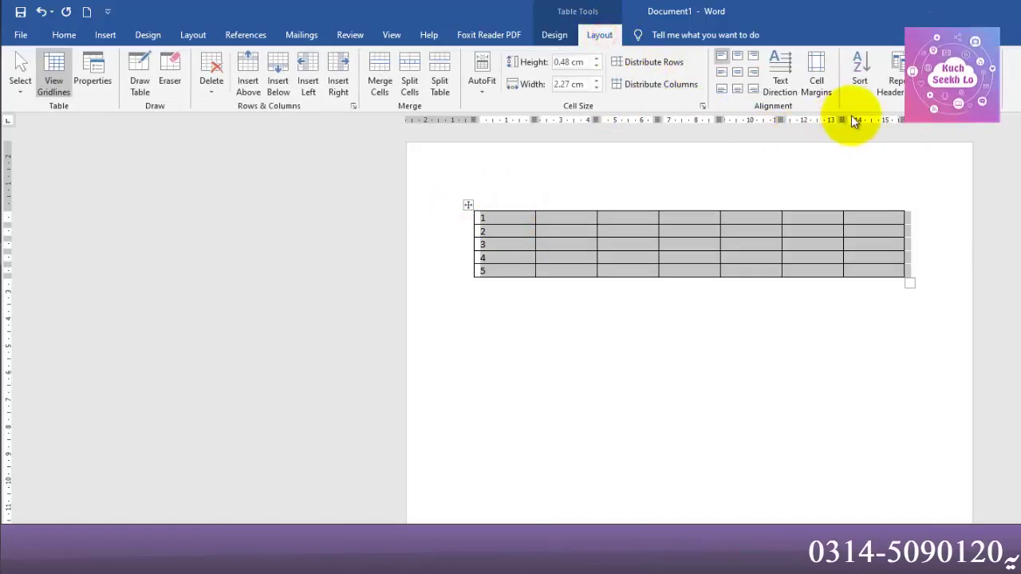
left_click(869, 84)
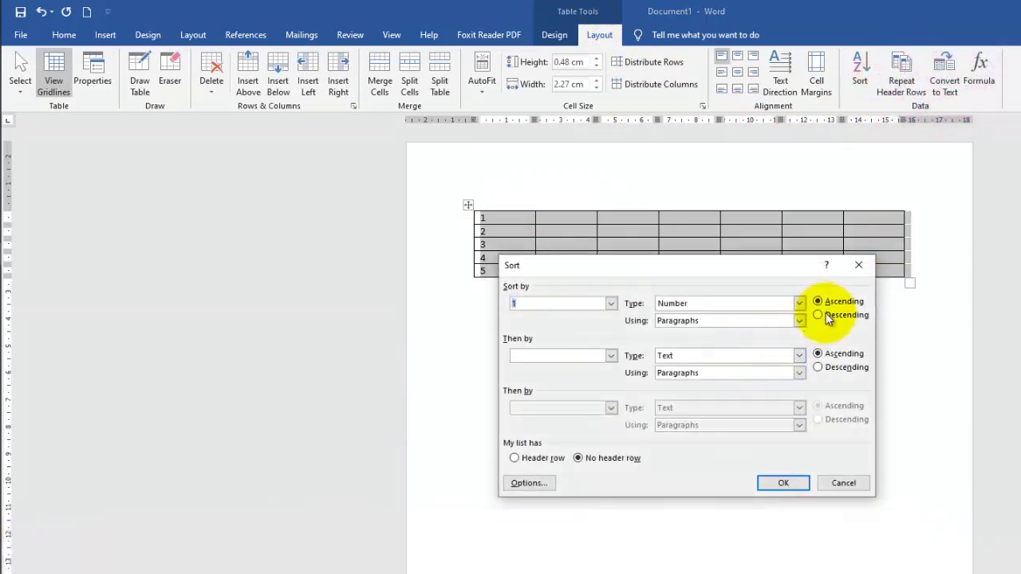
left_click(819, 315)
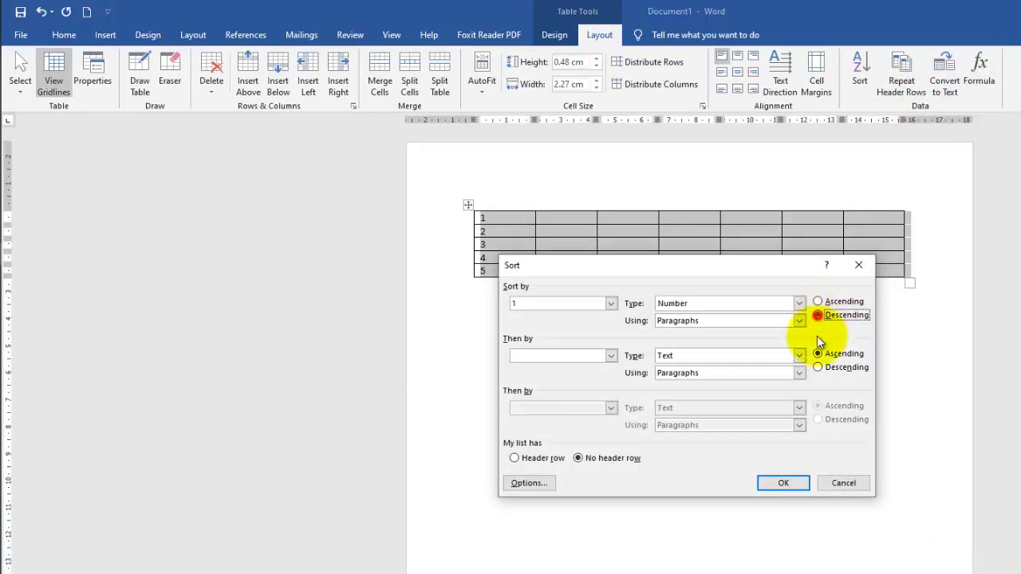
left_click(785, 484)
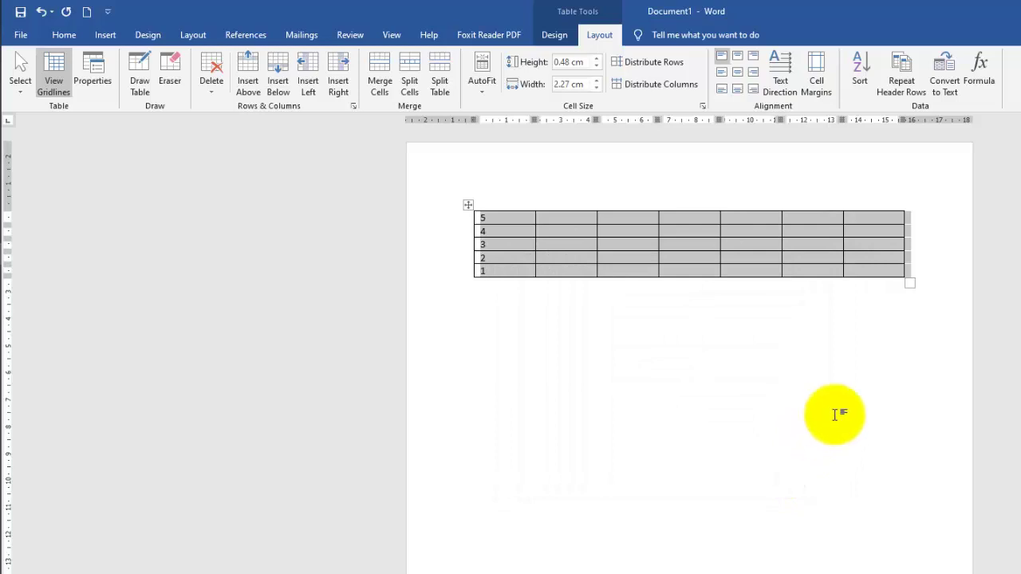
left_click(859, 84)
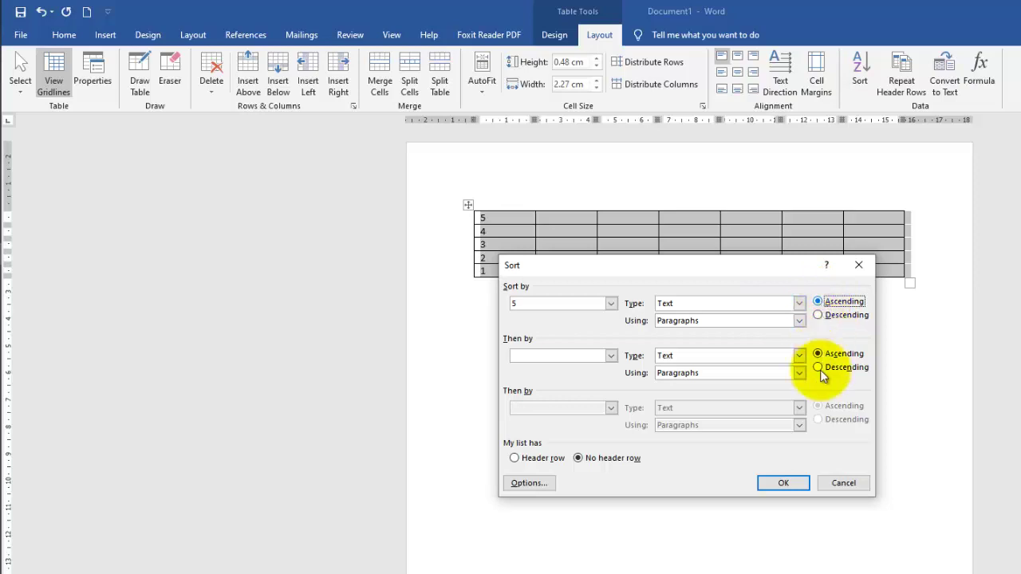
left_click(782, 483)
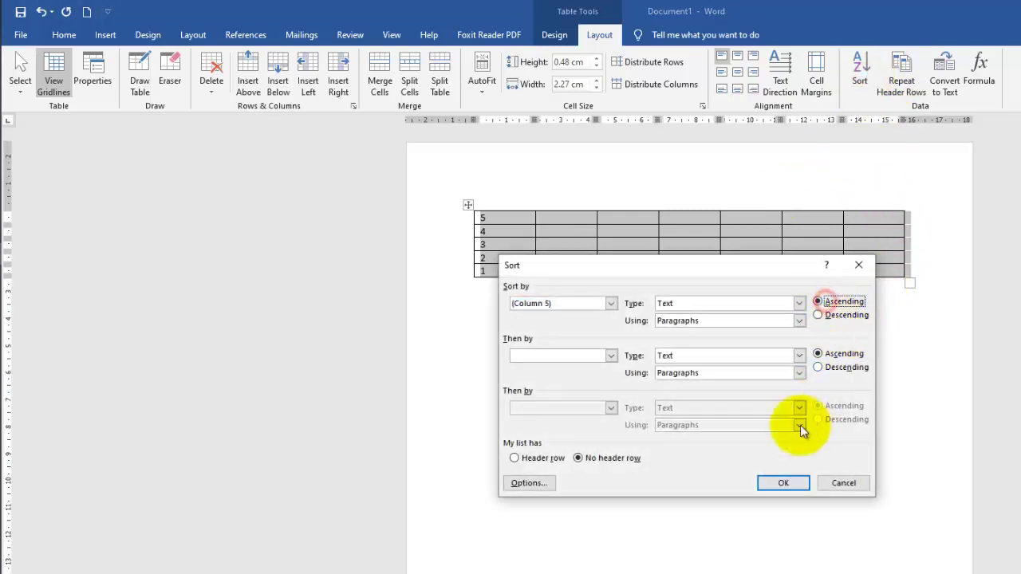
left_click(693, 433)
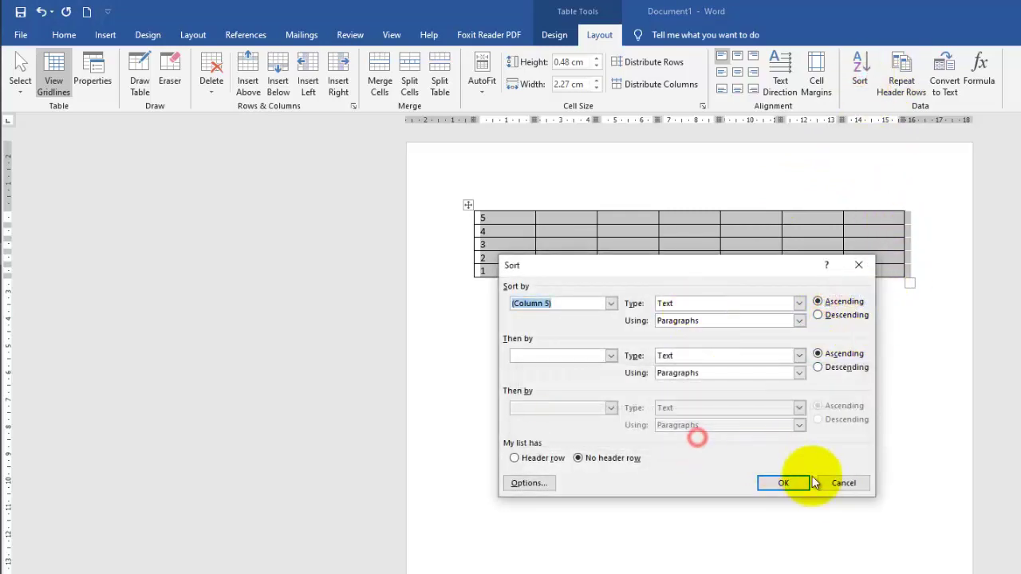
left_click(834, 483)
left_click(661, 354)
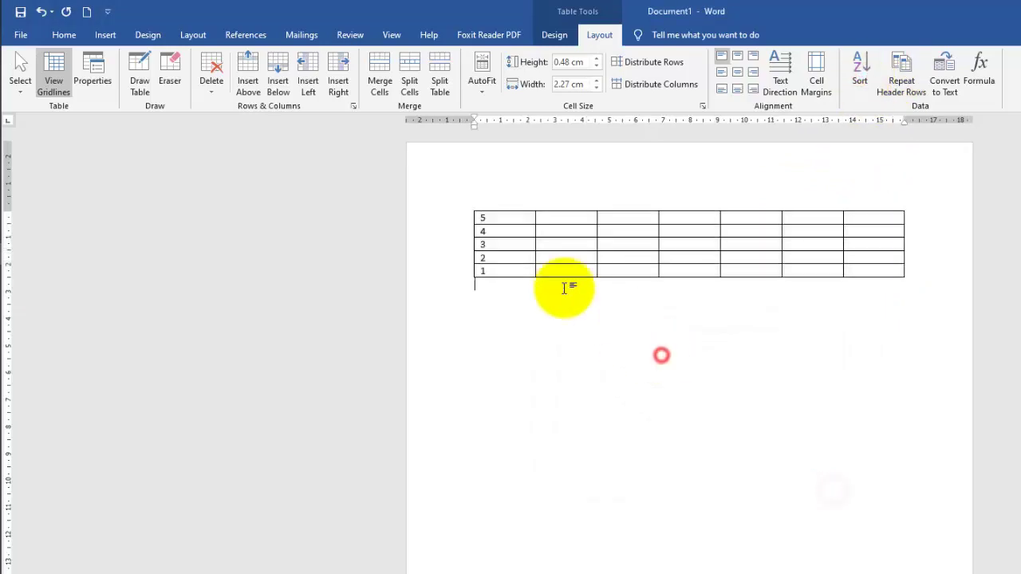
Sort the whole table by Column 1 as numbers in ascending order, without a header row
left_click(468, 205)
left_click(600, 35)
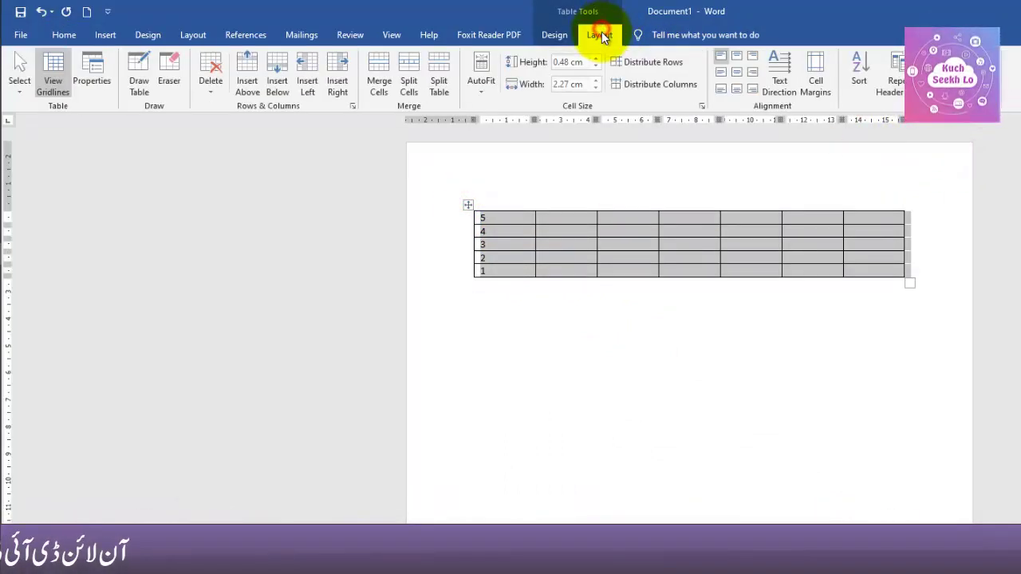
left_click(868, 83)
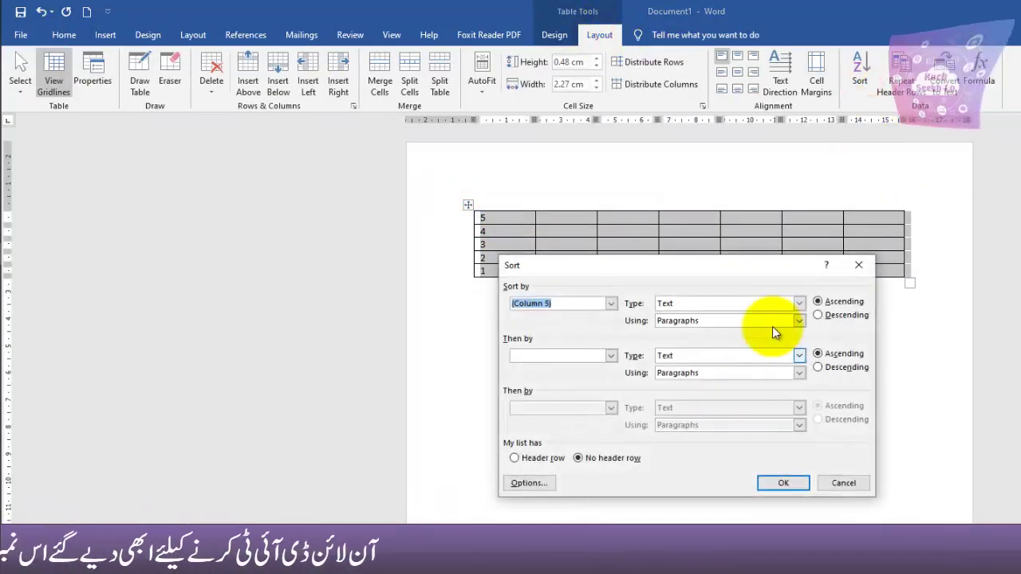
left_click(784, 484)
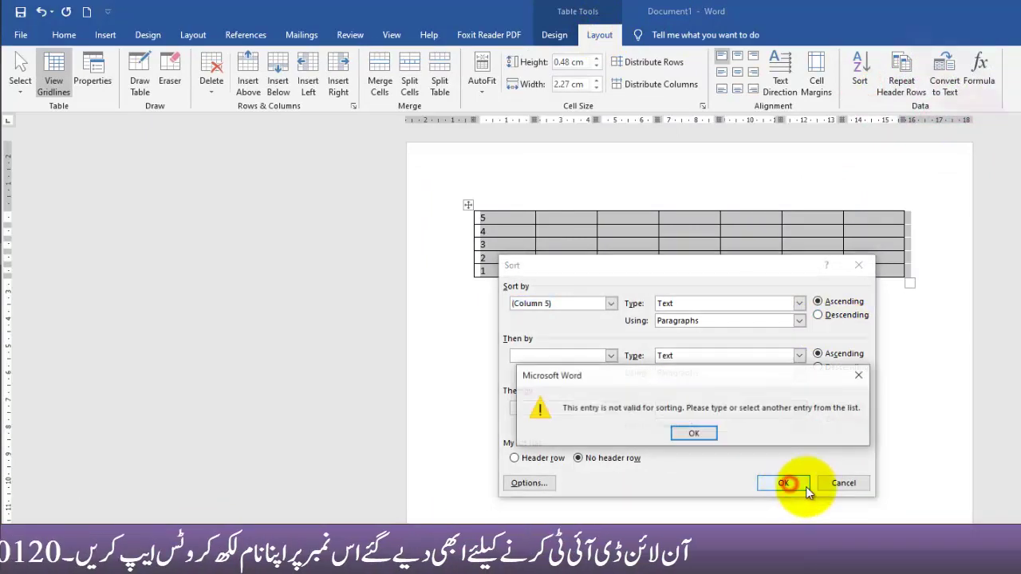
left_click(694, 433)
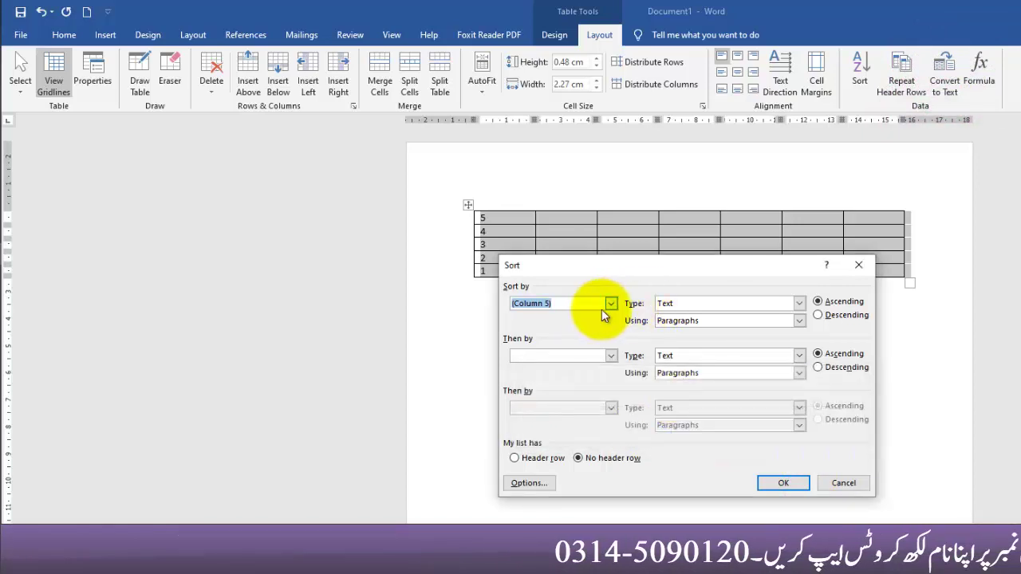
left_click(722, 303)
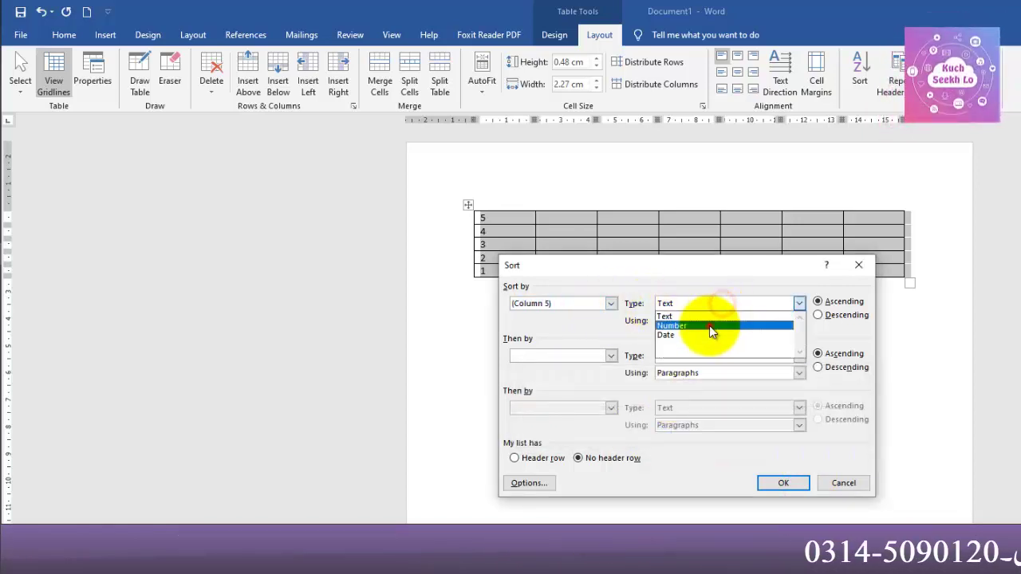
left_click(709, 326)
left_click(782, 483)
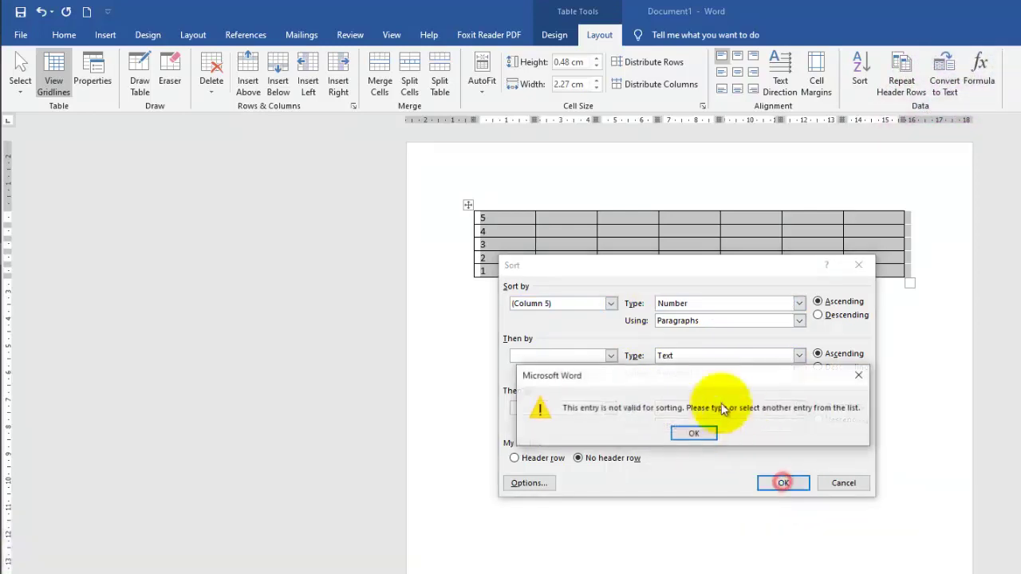
left_click(705, 432)
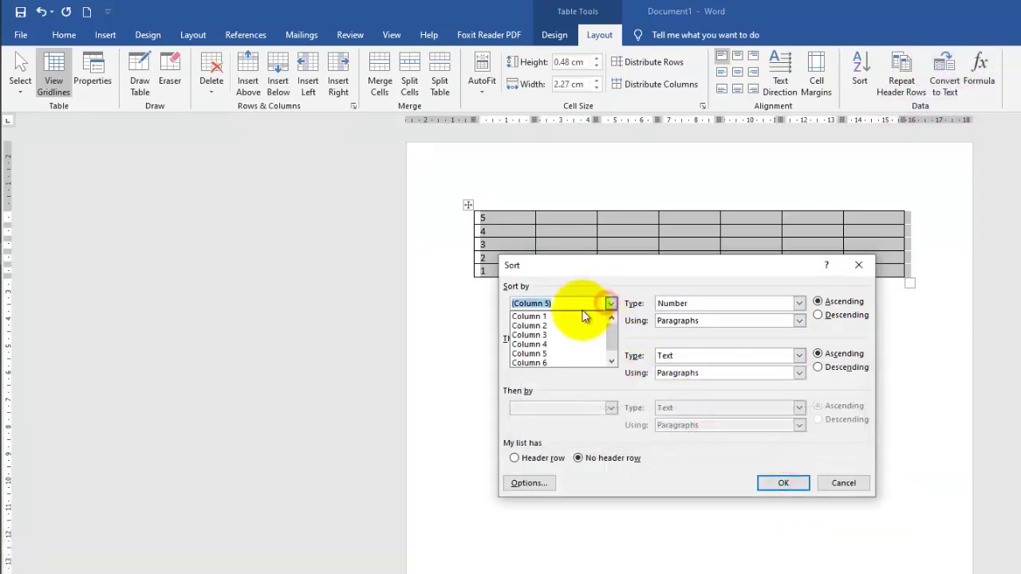
left_click(764, 477)
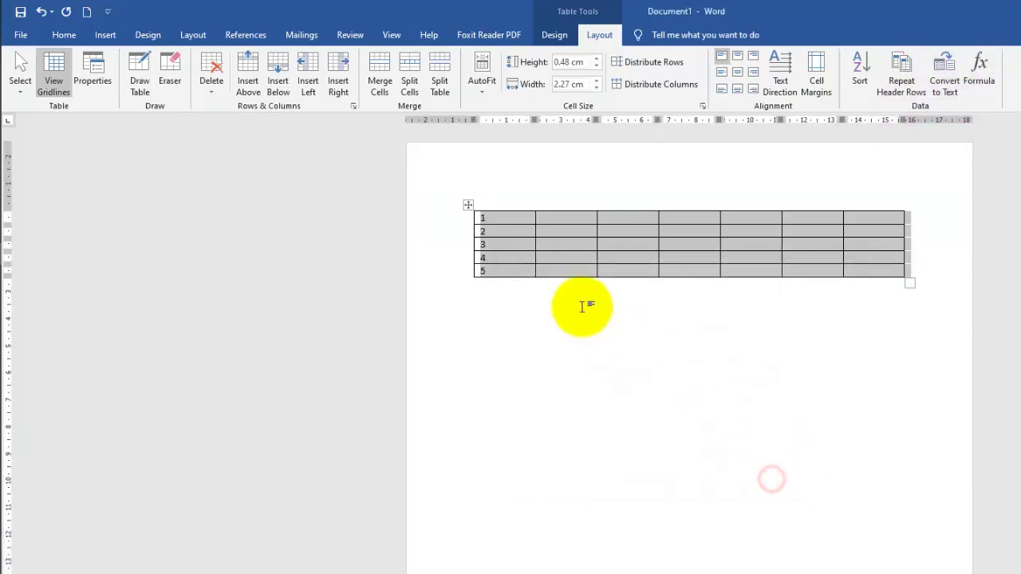
Check the table's Sort settings without applying them, and delete the whole table
left_click(862, 79)
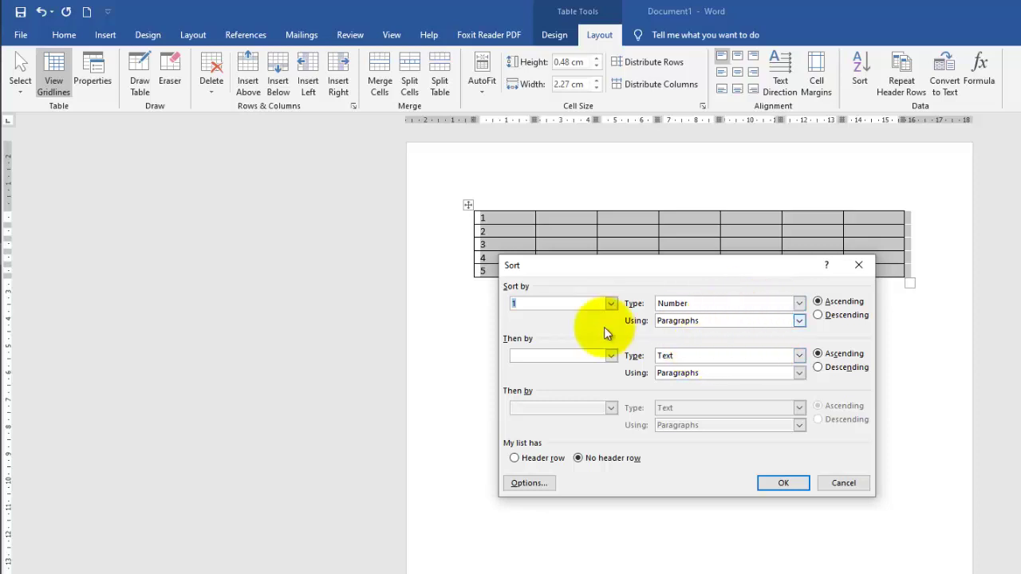
left_click(834, 480)
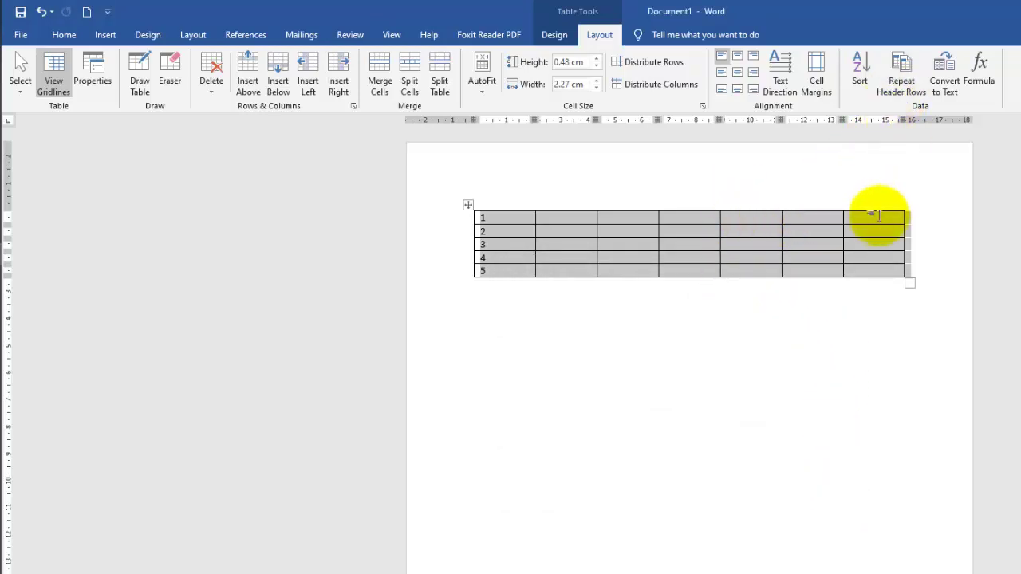
key("BackSpace")
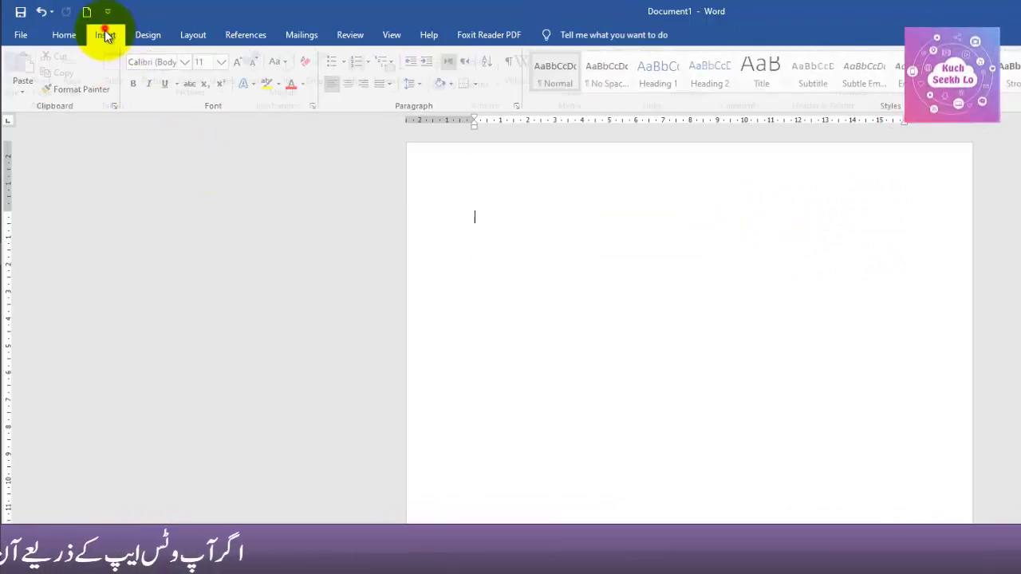
Insert a new table with five columns and enough rows to fill the whole first page
left_click(105, 35)
left_click(120, 79)
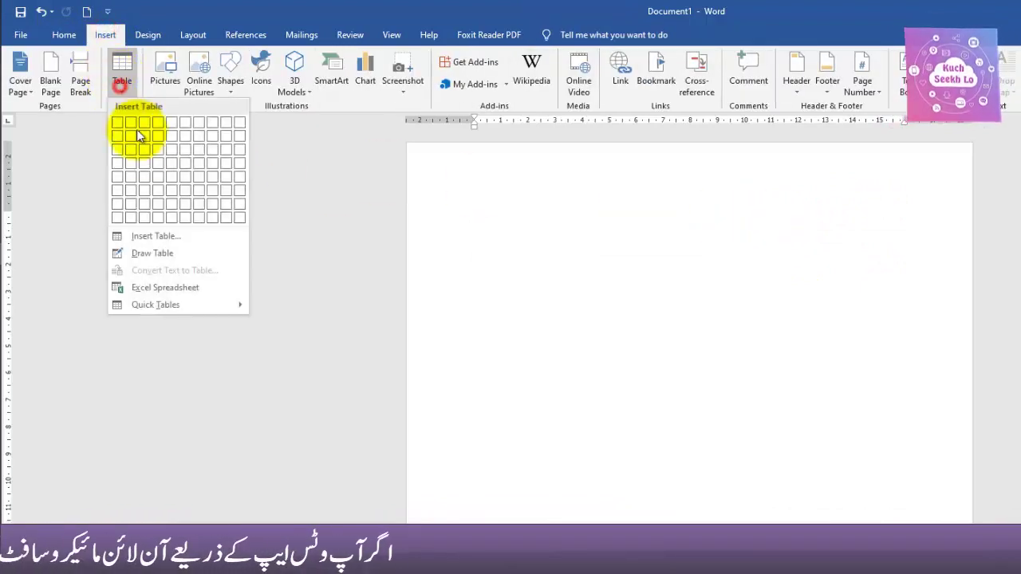
left_click(156, 234)
double_click(732, 343)
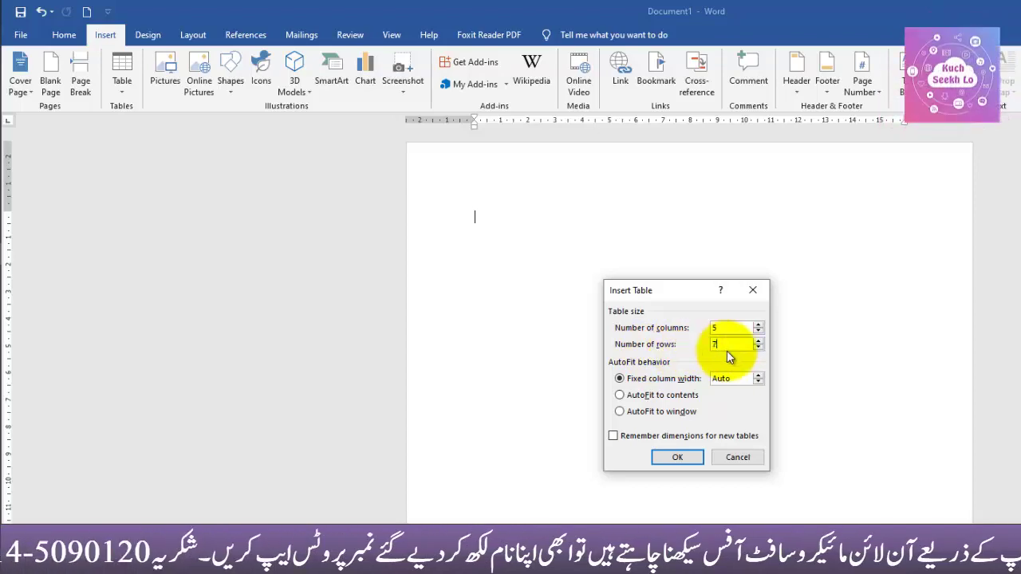
type("30")
key("Return")
scroll(728, 351, "down", 3)
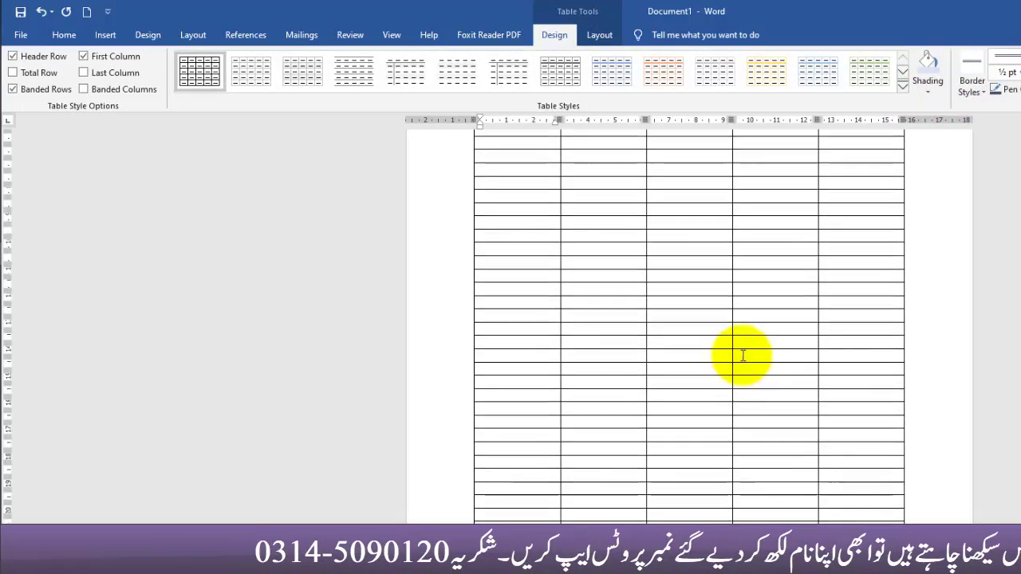
Enter the headings Name, Father Name and Class in the first three cells of the top row
type("NAm")
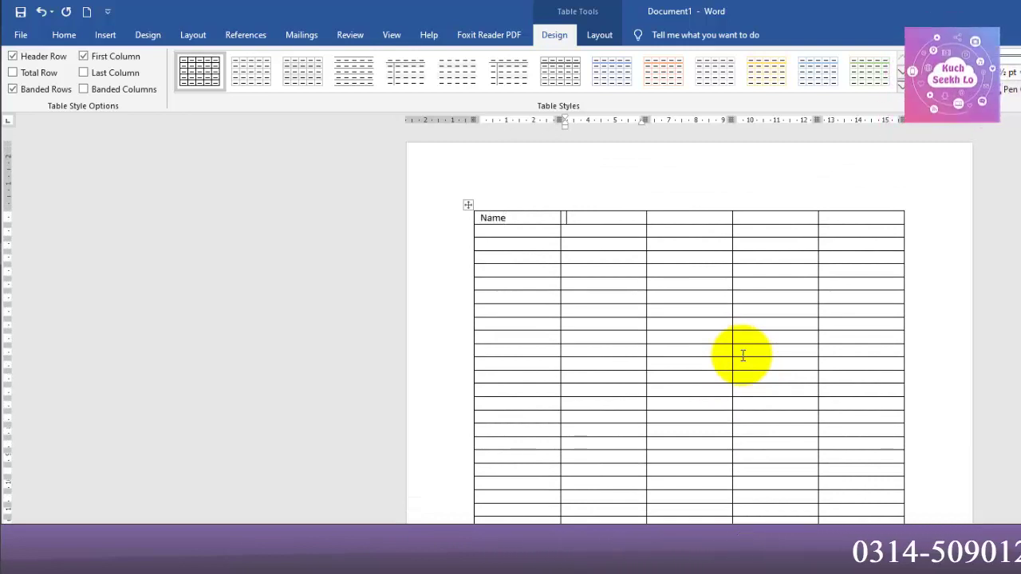
type("Father Name")
key("Tab")
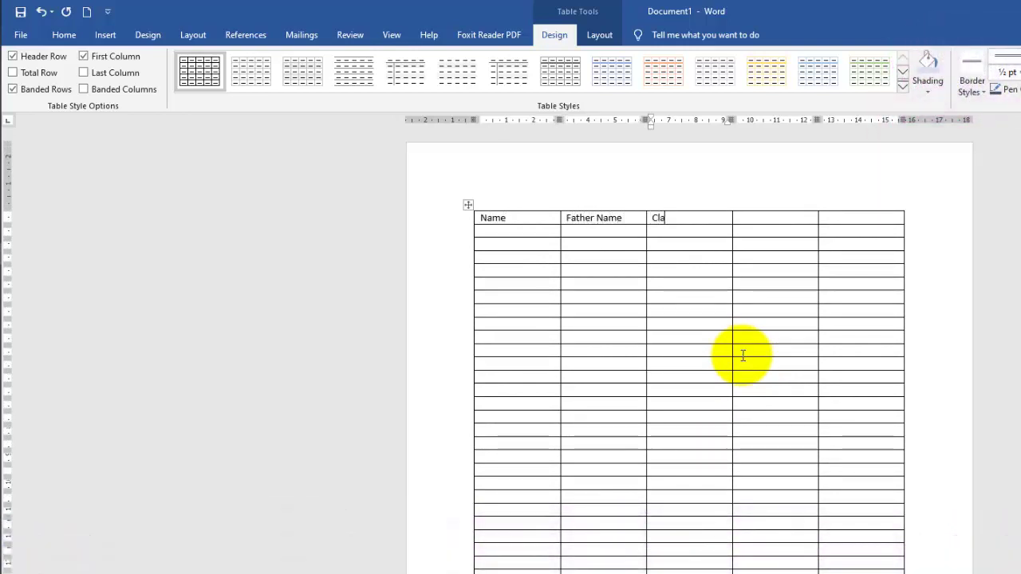
Turn on Repeat Header Rows for the table and check its pages
scroll(742, 356, "down", 5)
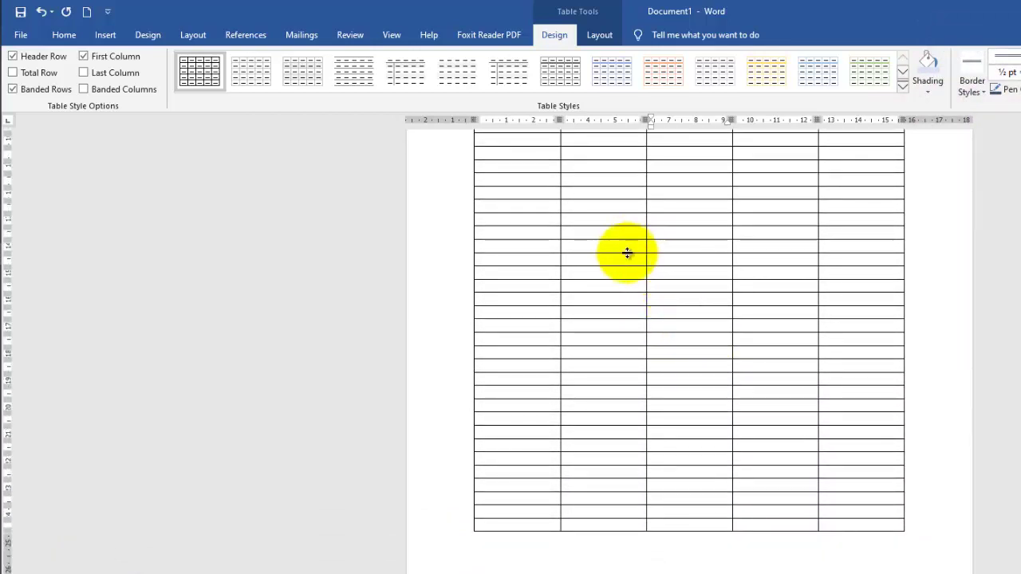
left_click(599, 37)
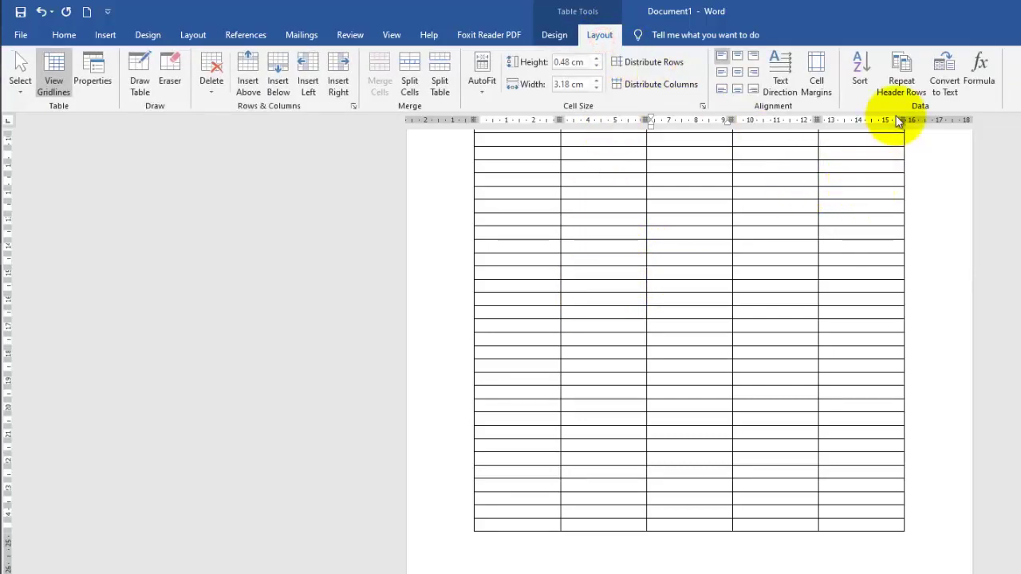
left_click(900, 93)
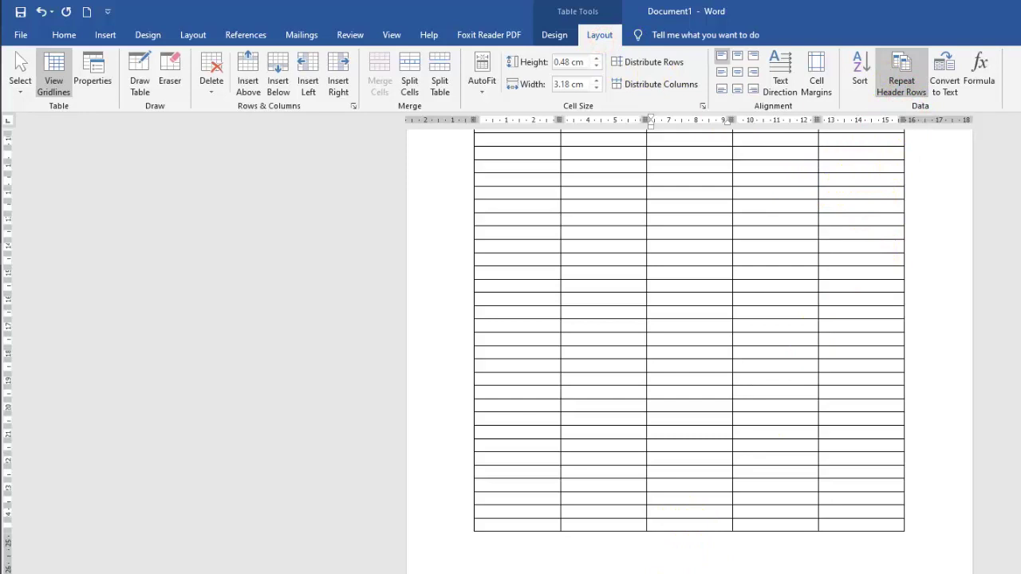
scroll(619, 571, "down", 3)
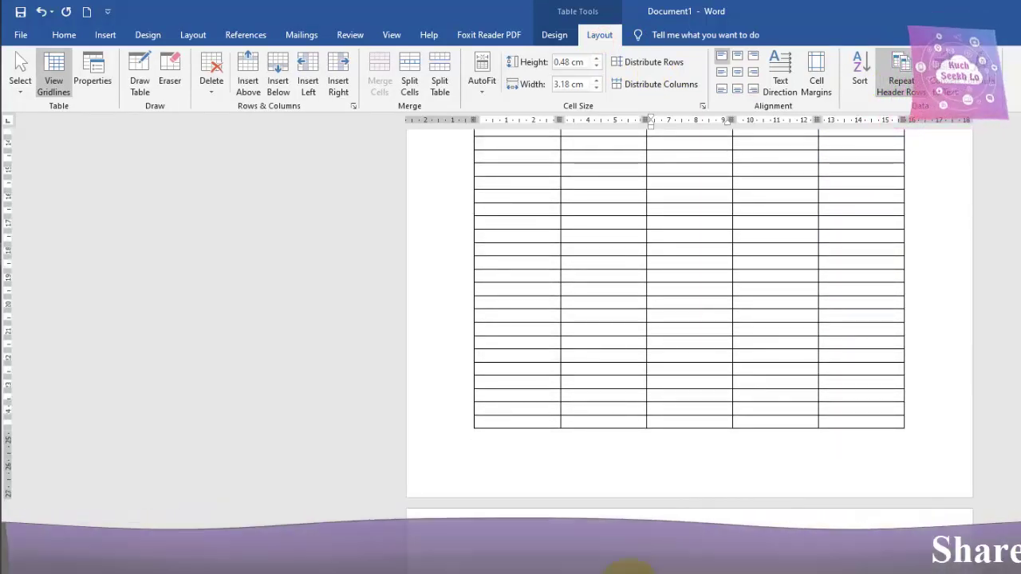
scroll(558, 335, "up", 3)
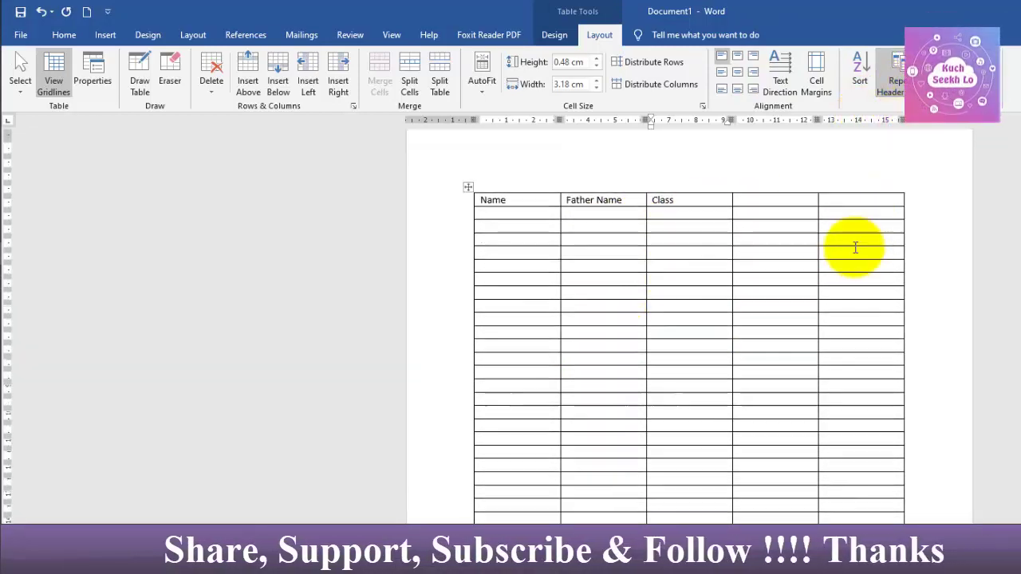
scroll(848, 246, "down", 5)
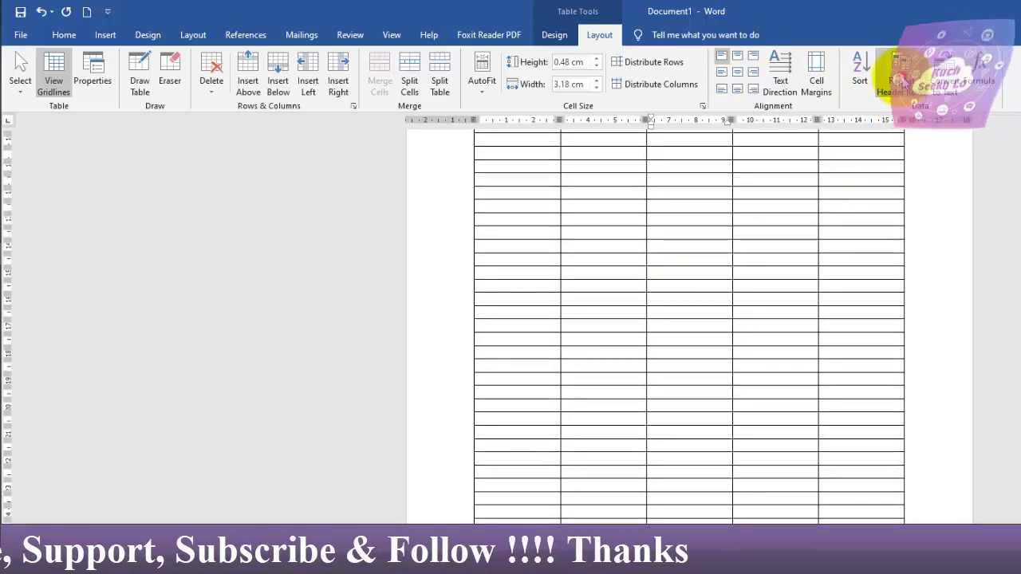
left_click(902, 76)
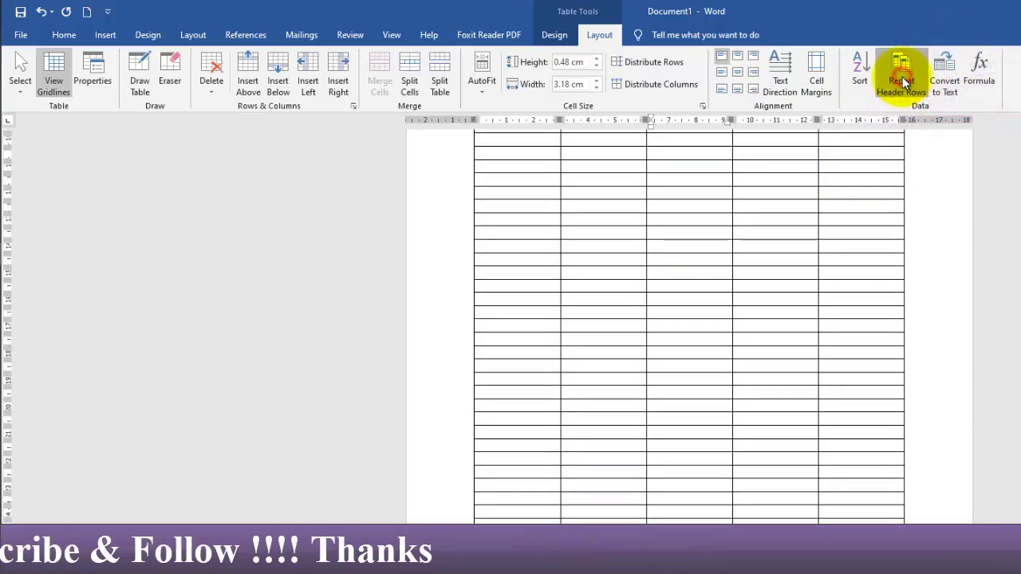
scroll(796, 257, "up", 3)
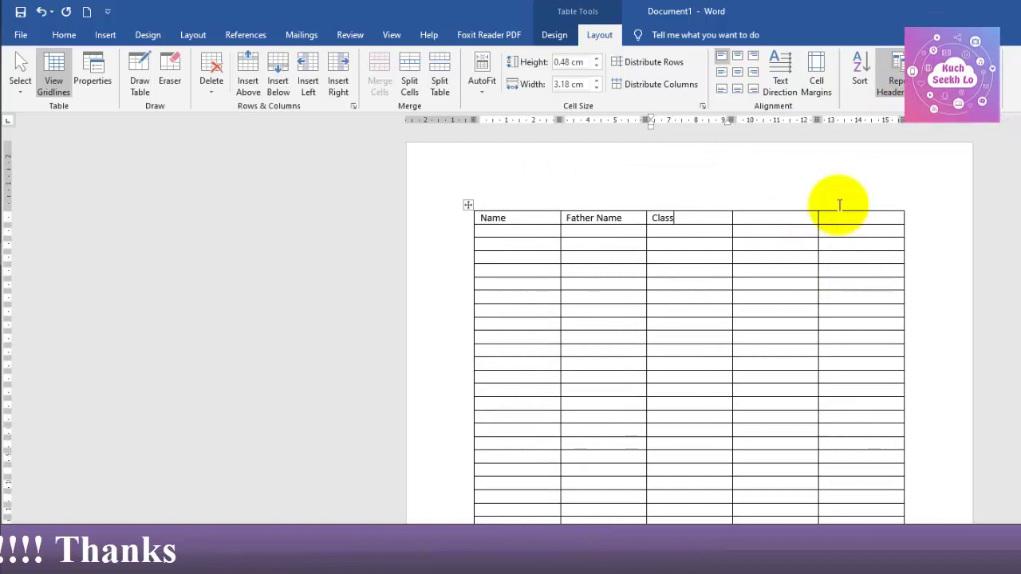
Try converting the table to text separated by tabs, and undo the conversion
left_click(937, 81)
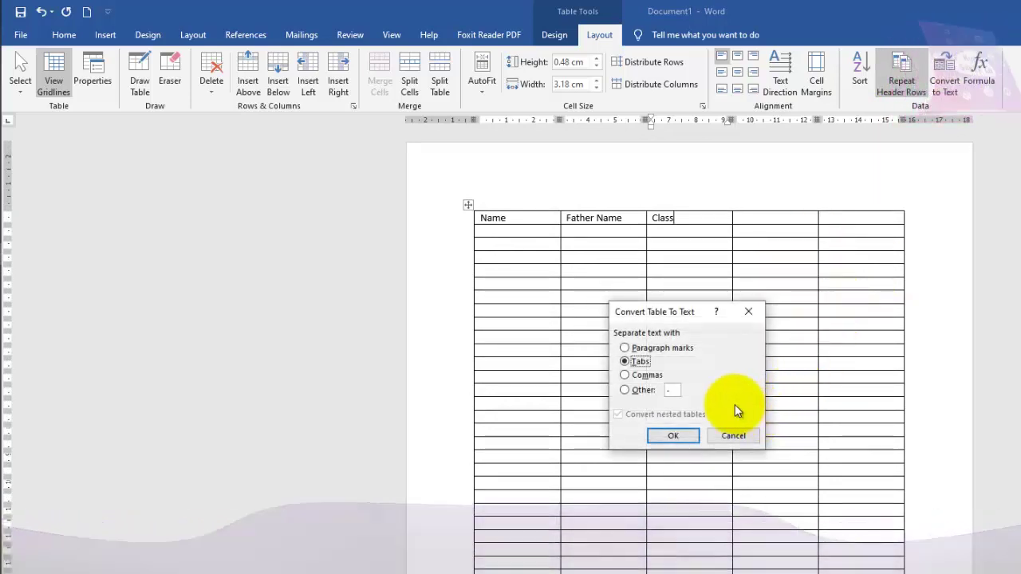
left_click(684, 434)
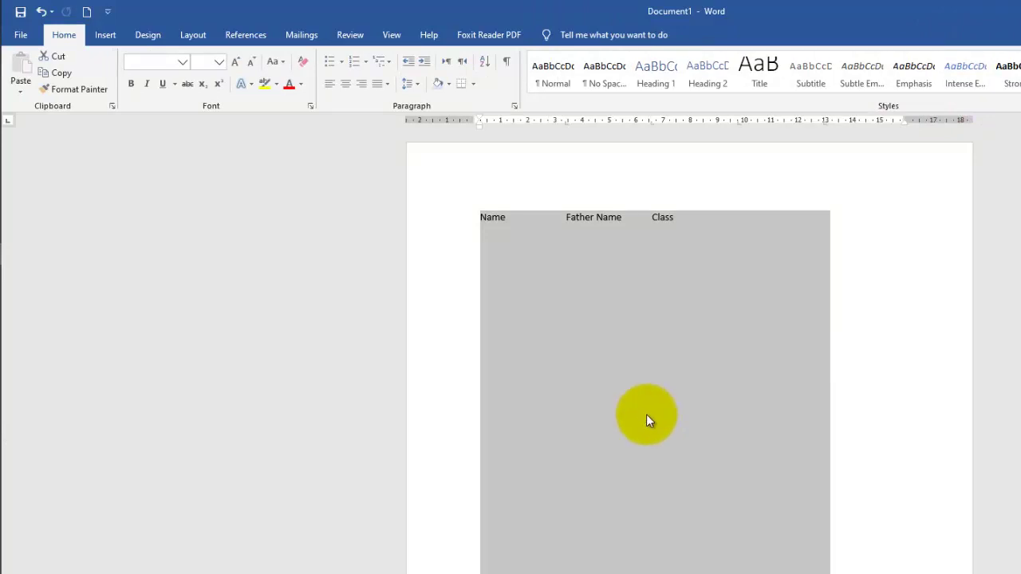
left_click(645, 414)
key("ctrl+z")
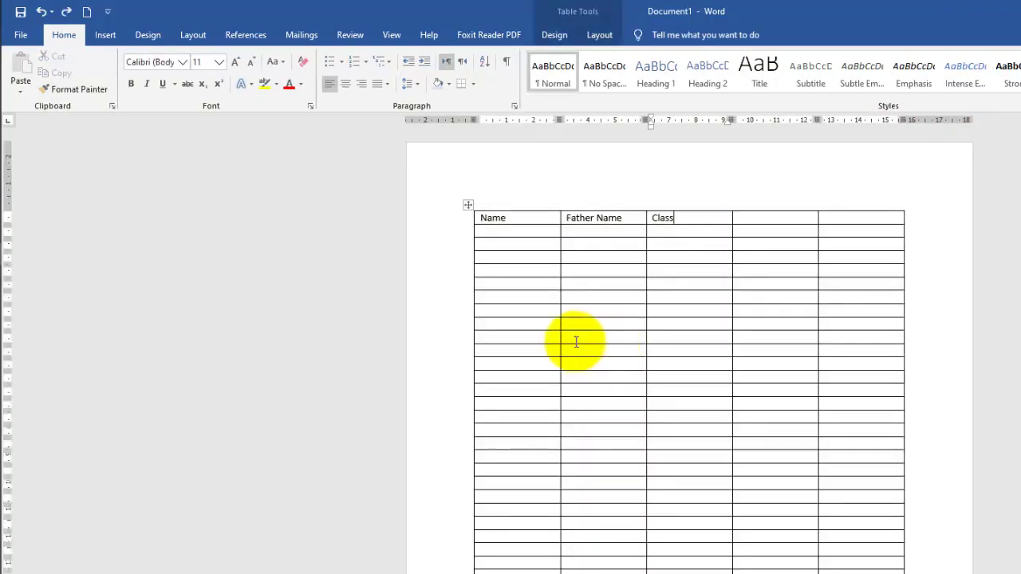
Enter 200 and 300 in the fourth and fifth rows of the Name column
left_click(529, 263)
type("200")
key("Return")
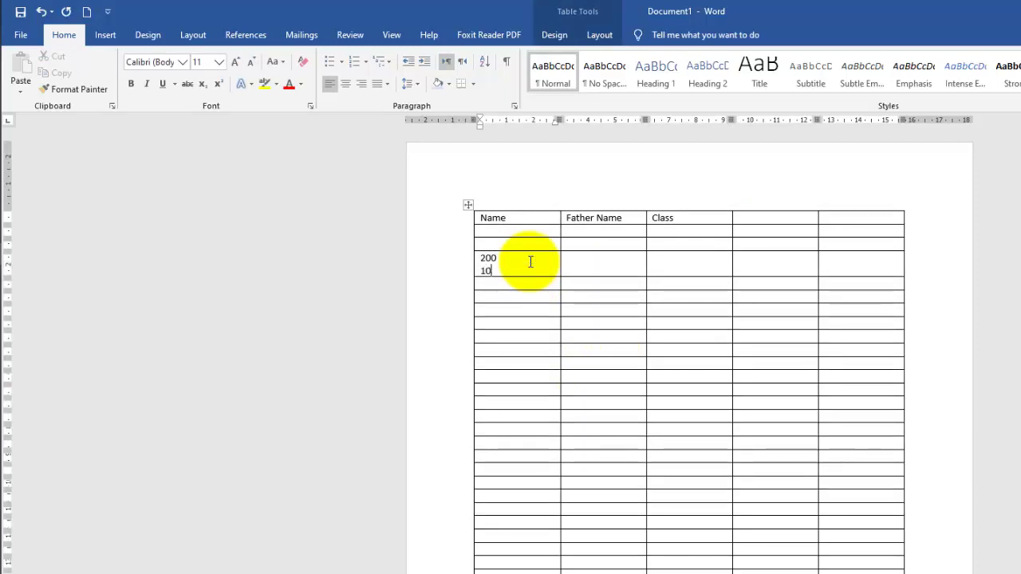
key("BackSpace")
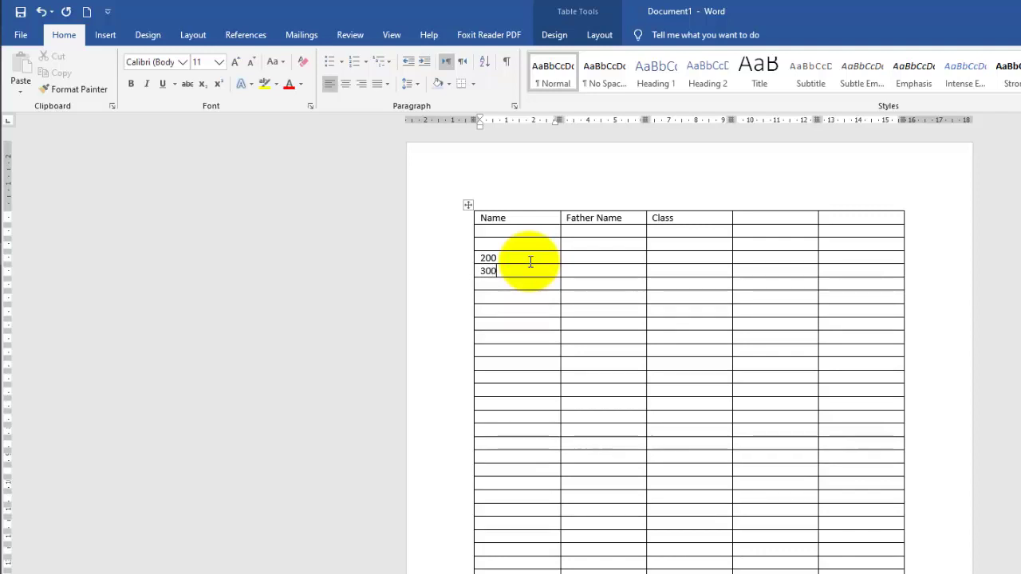
key("Return")
key("BackSpace")
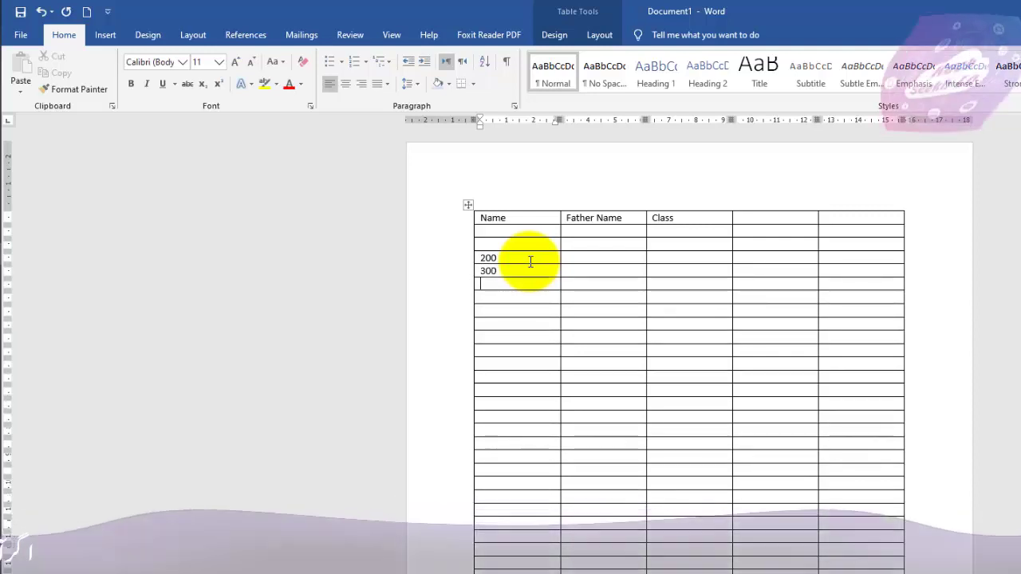
Insert the formula =SUM(ABOVE) in the Name column cell directly below 300
left_click(495, 289)
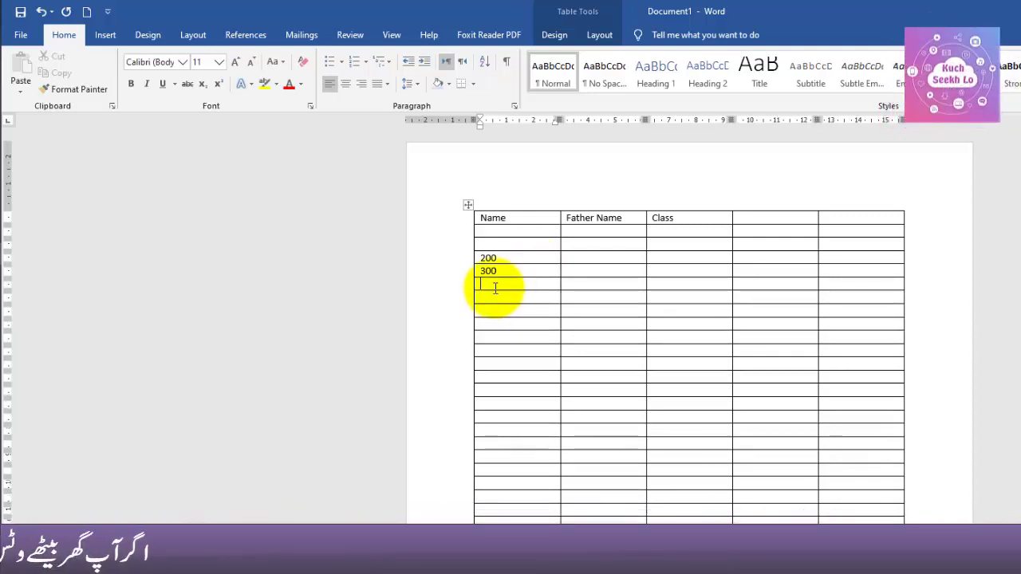
left_click(599, 34)
left_click(979, 70)
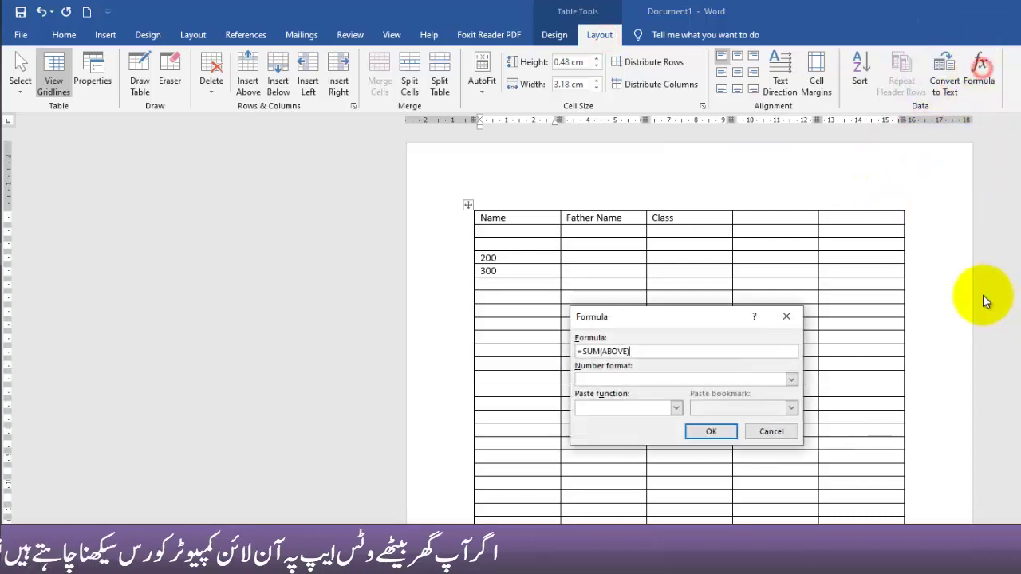
left_click(711, 433)
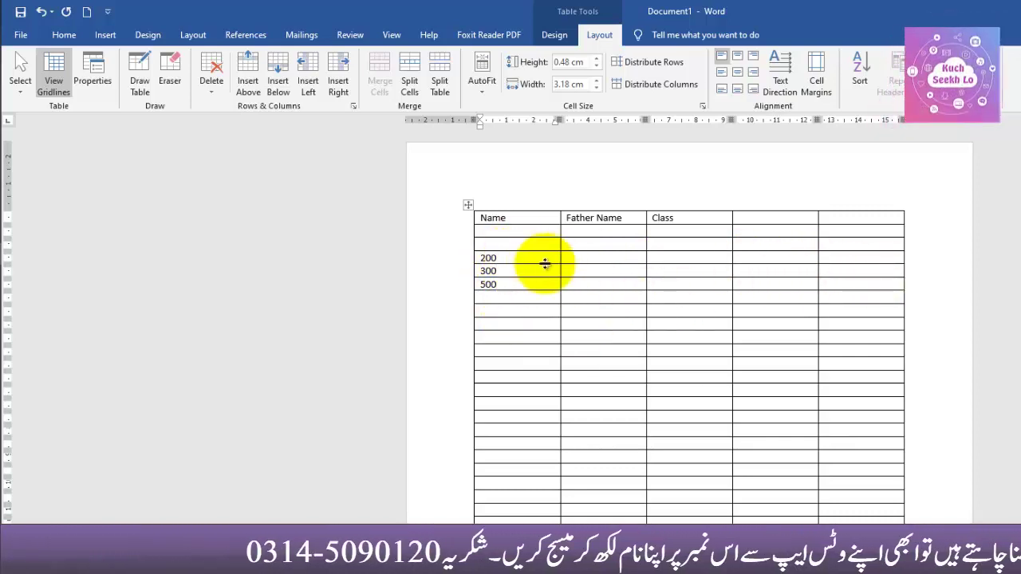
Enter 200 in the Father Name column, beside the 200 in the Name column
left_click(580, 259)
type("200")
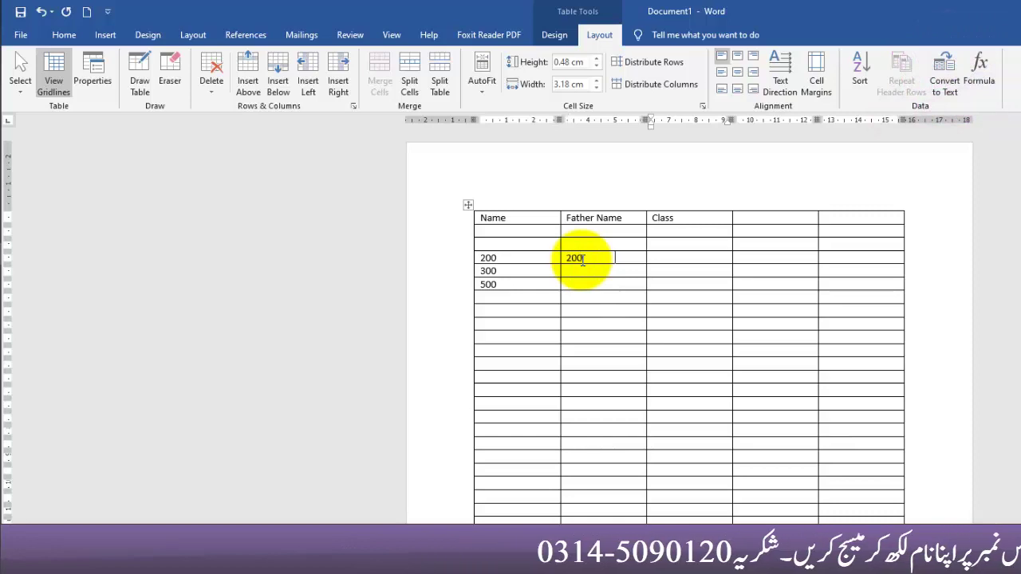
key("Tab")
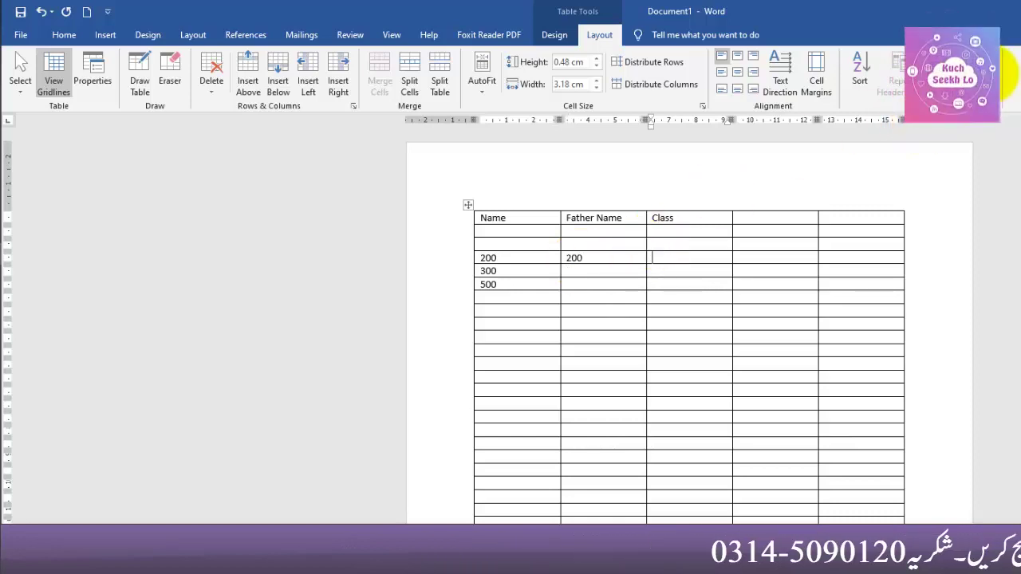
Insert a formula in the Class column, on the row with the two 200 entries, to sum the cells to its left
left_click(980, 73)
left_click(722, 430)
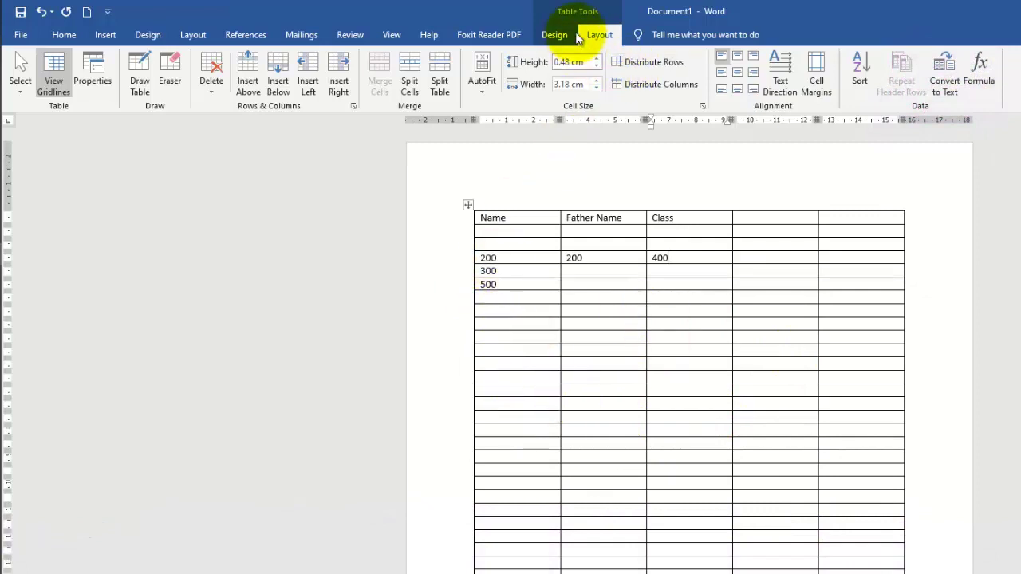
left_click(554, 34)
left_click(599, 35)
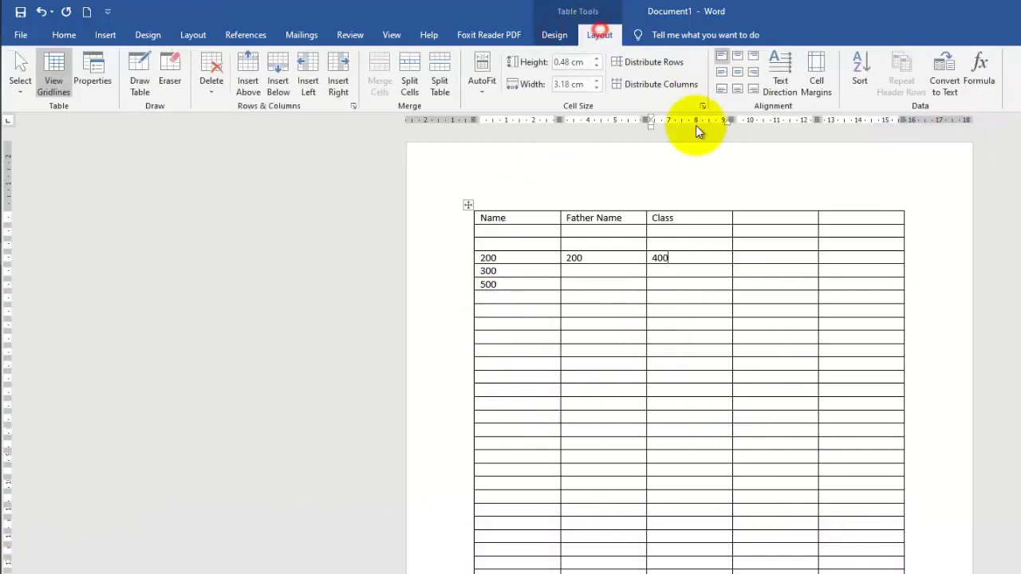
Close the Word document without saving it
key("alt+F4")
left_click(705, 356)
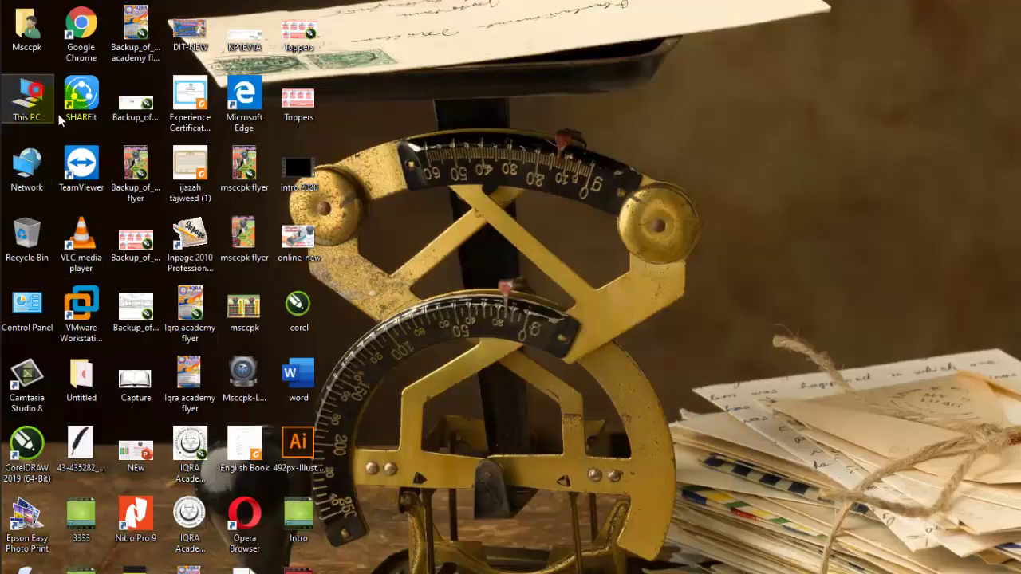
In File Explorer, open the picture Table Task 1 of 3 from D:\Student Task\Office Automation\Table Task
double_click(50, 112)
double_click(588, 292)
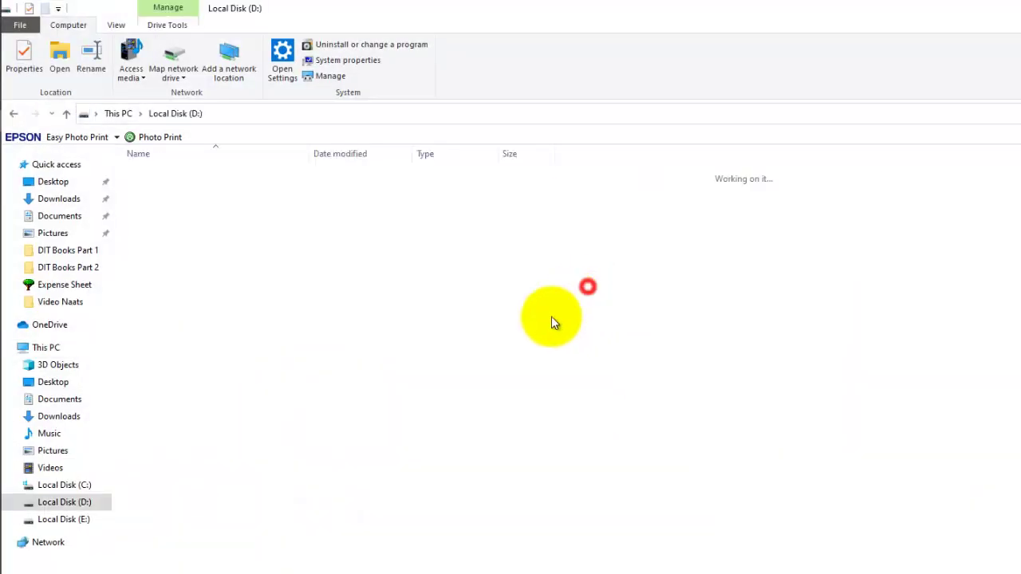
double_click(160, 572)
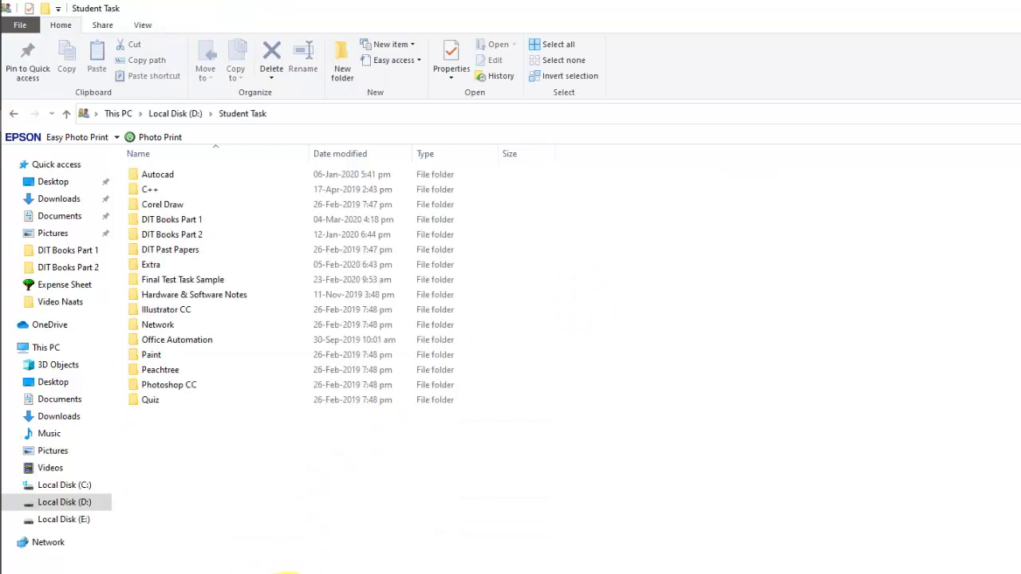
double_click(246, 339)
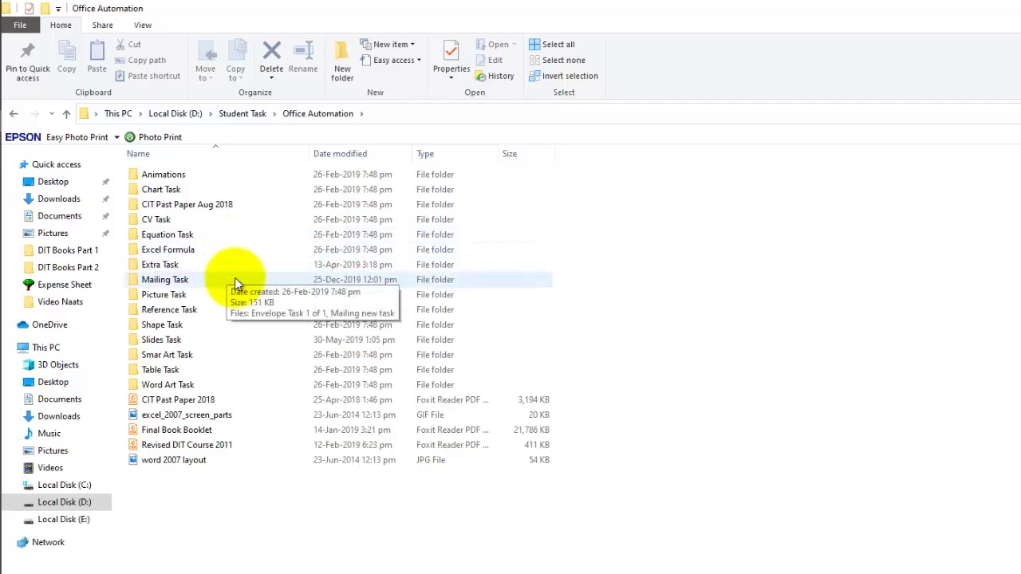
left_click(213, 373)
double_click(213, 373)
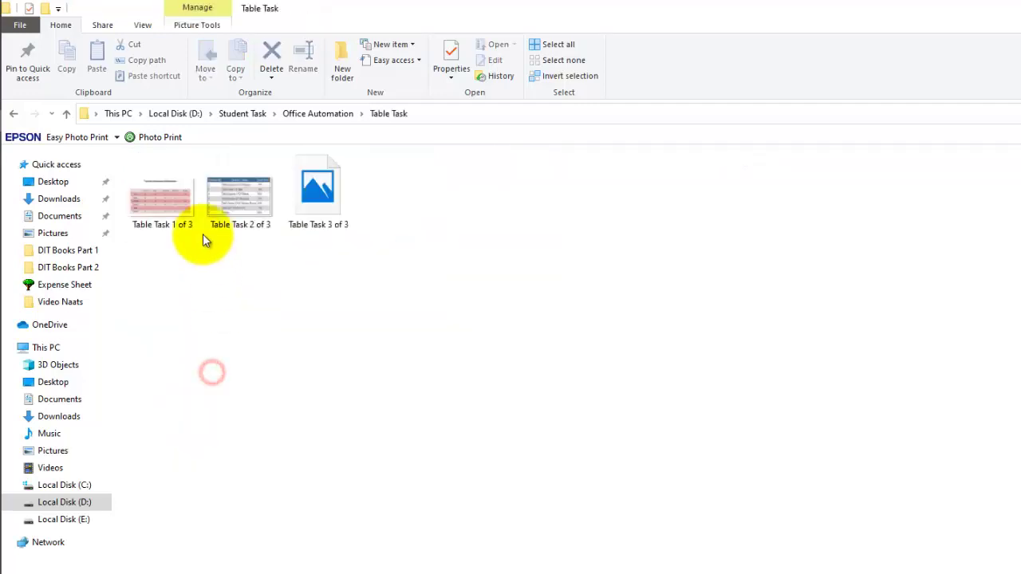
left_click(182, 195)
double_click(184, 196)
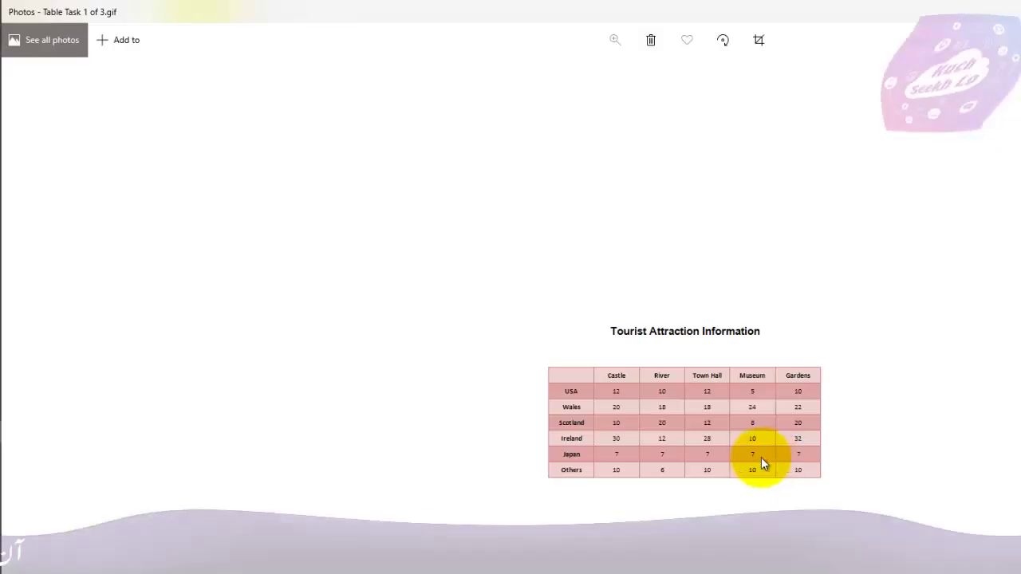